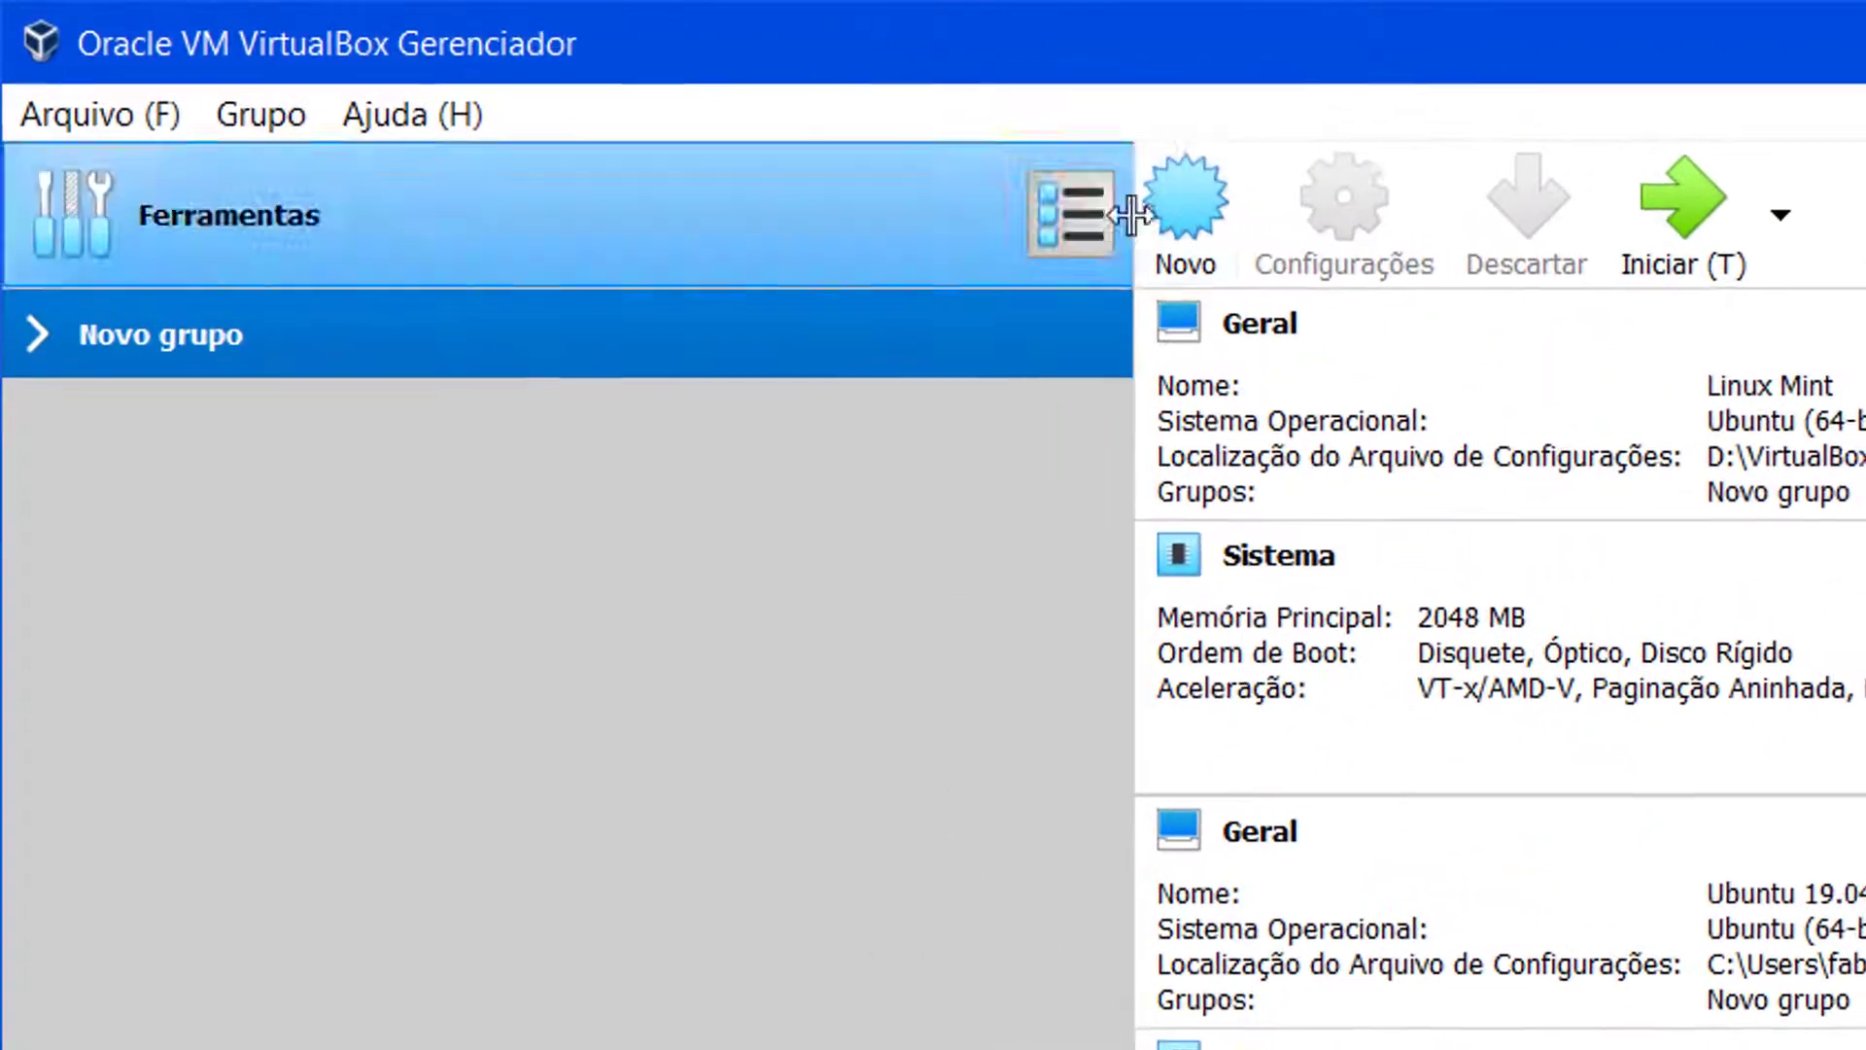
Step: Begin a new virtual machine named 'Ubutu 19' (Linux, Ubuntu 64-bit) and advance to memory size
left_click(1209, 189)
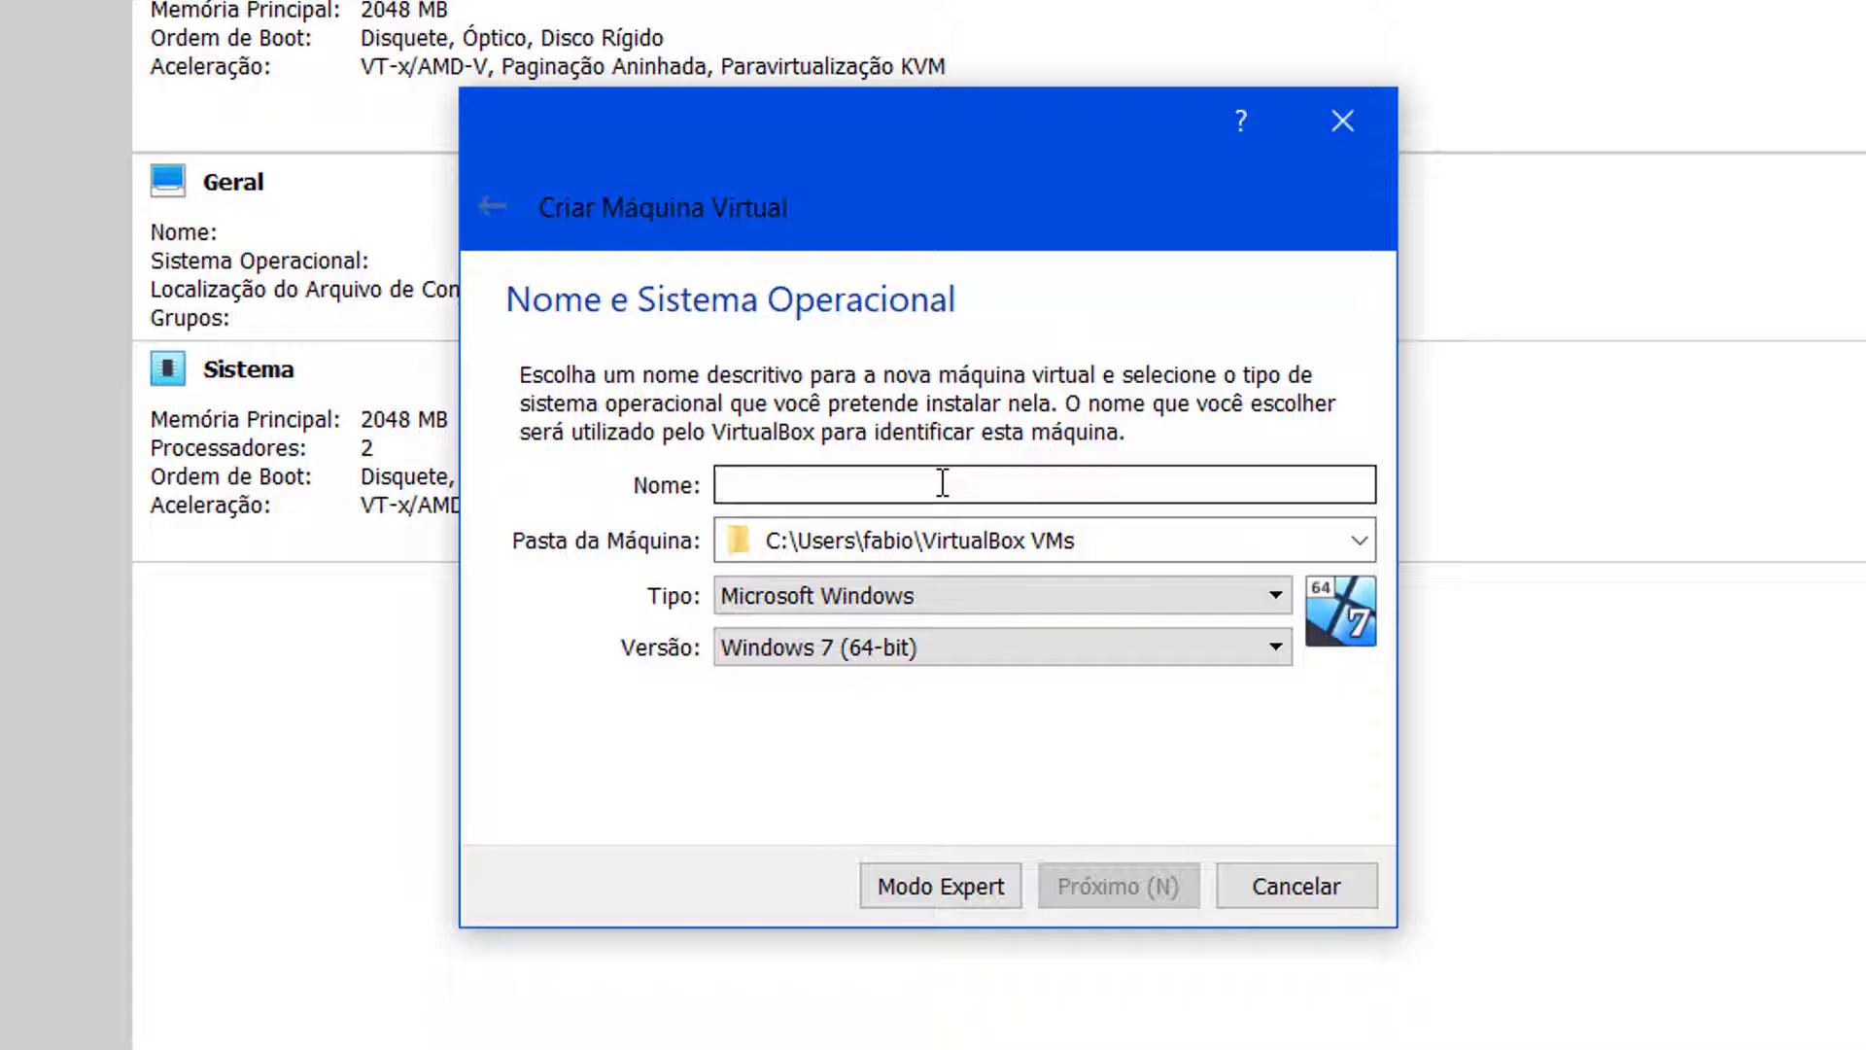
type("Ubutu 19")
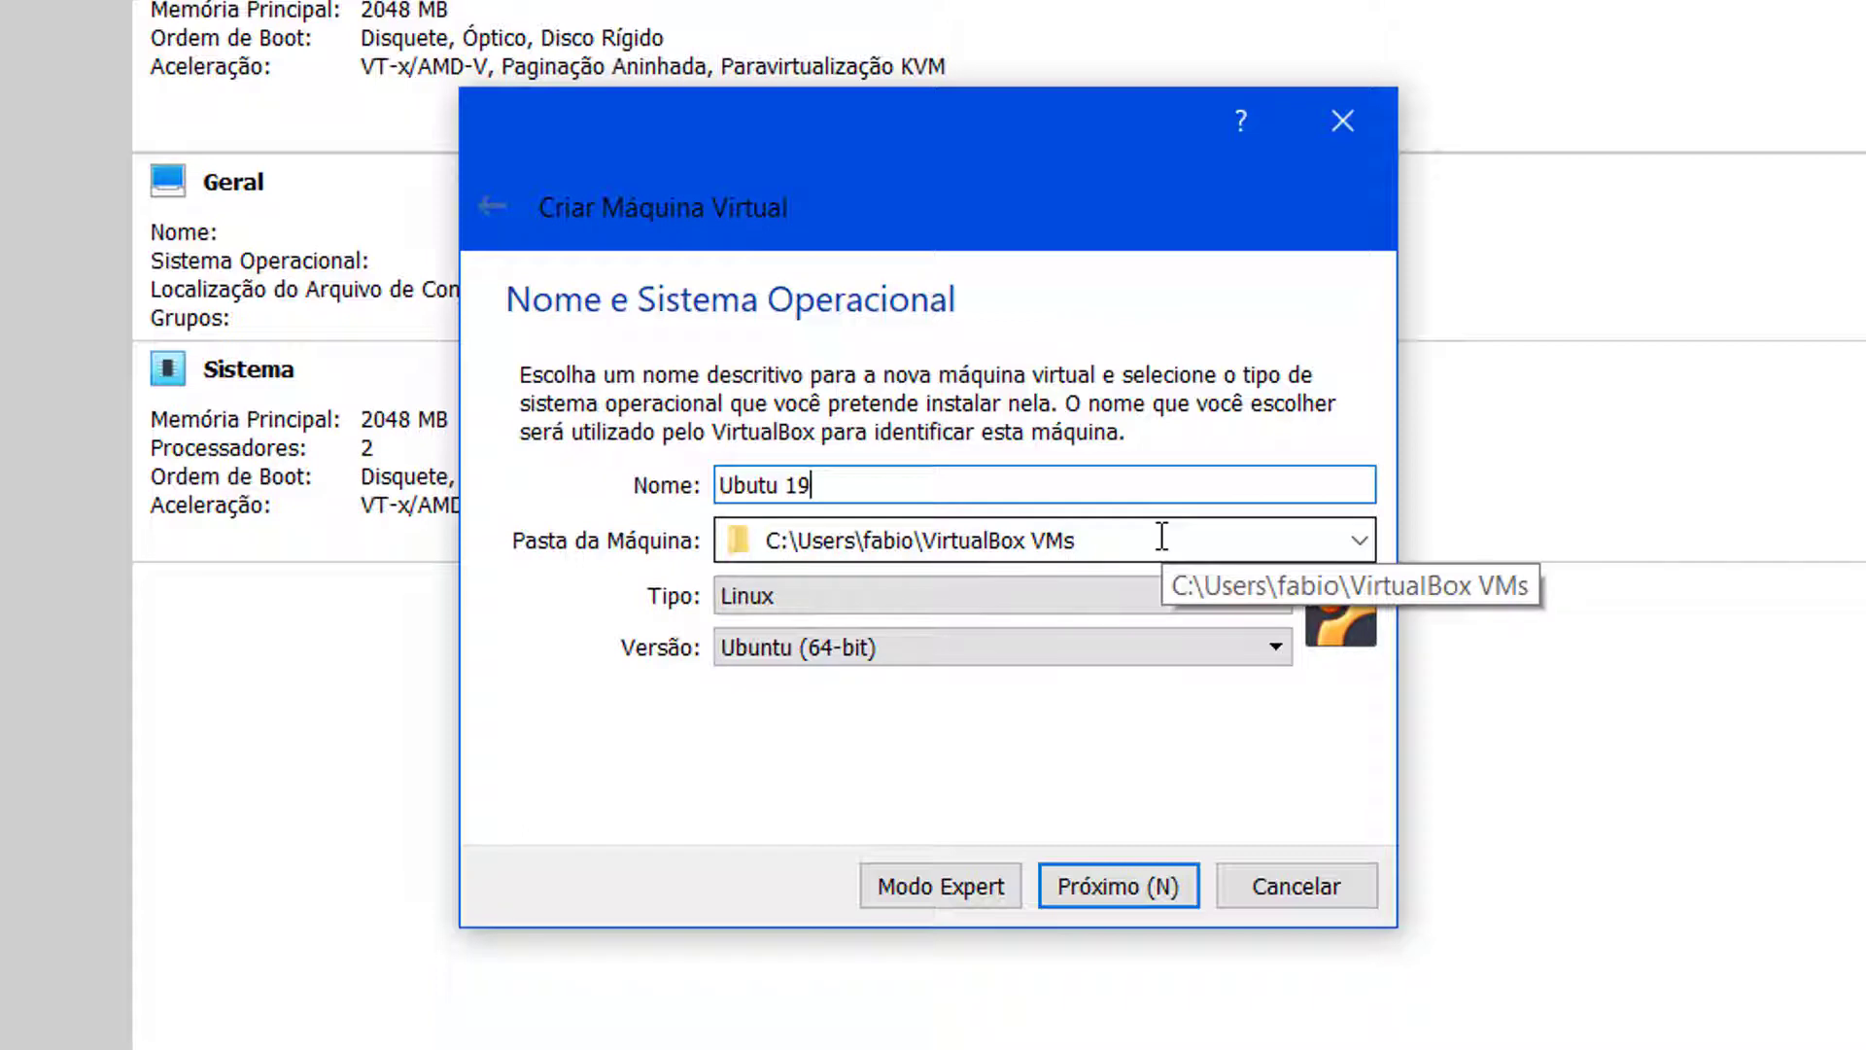
left_click(1134, 892)
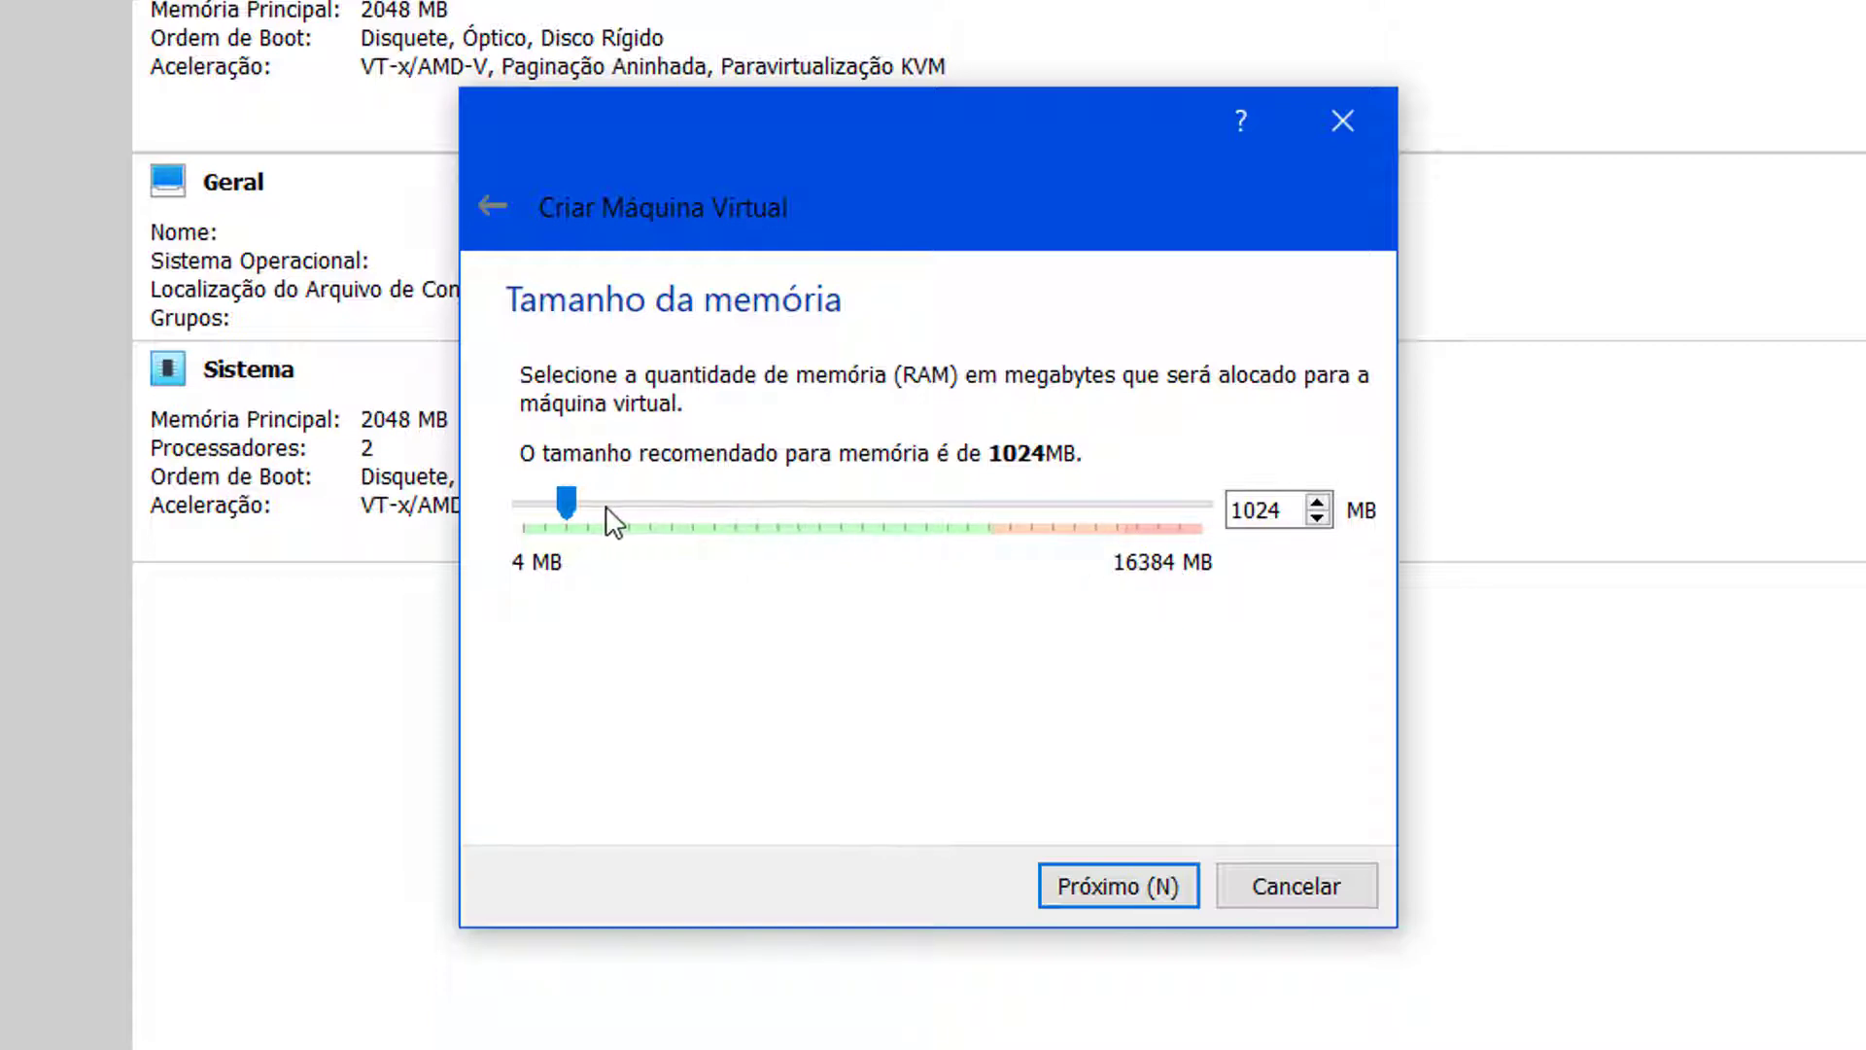
Step: Set the machine's memory to 2048 MB and move on to the hard disk step
mouse_move(566, 503)
left_mouse_down()
mouse_move(931, 503)
mouse_move(603, 507)
left_mouse_up()
left_click(1116, 890)
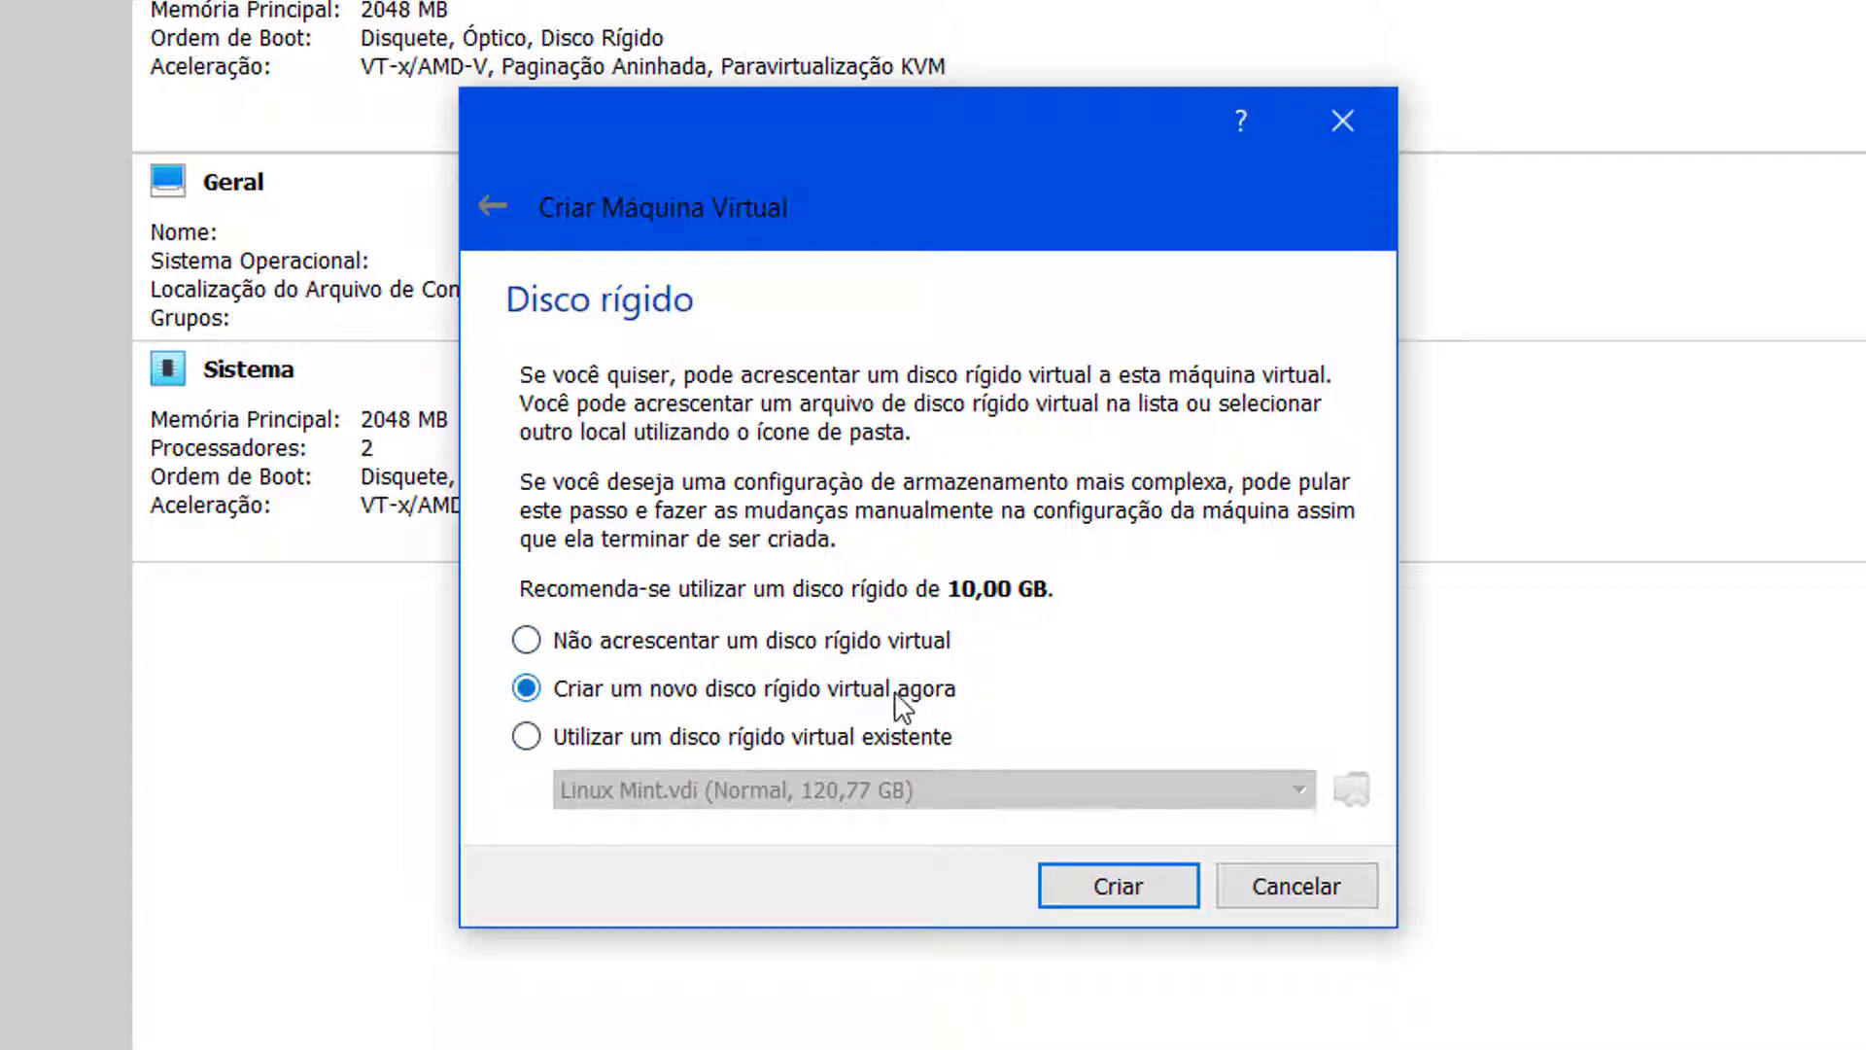
Step: Confirm 'Criar um novo disco rígido virtual agora' to start creating the VDI disk
left_click(1102, 890)
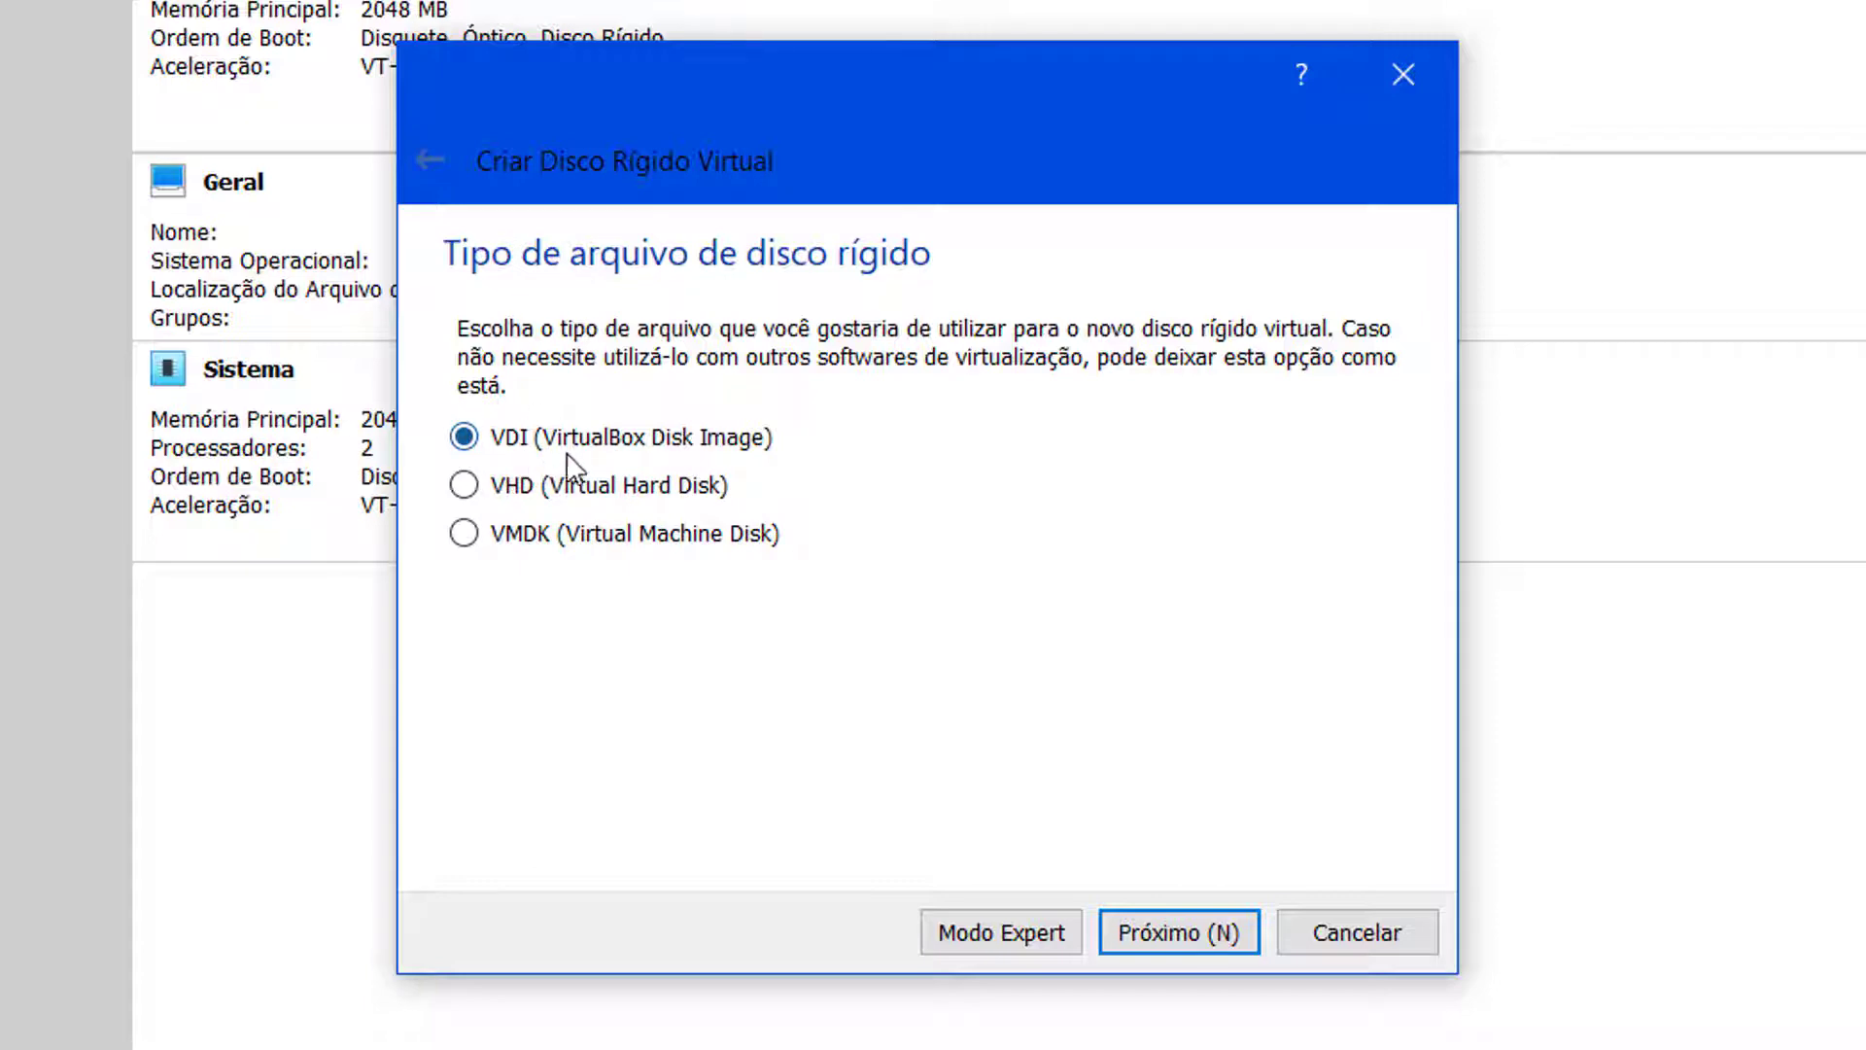
Step: Keep the VDI disk type and 'Dinamicamente alocado' storage, reaching the location and size step
left_click(1221, 933)
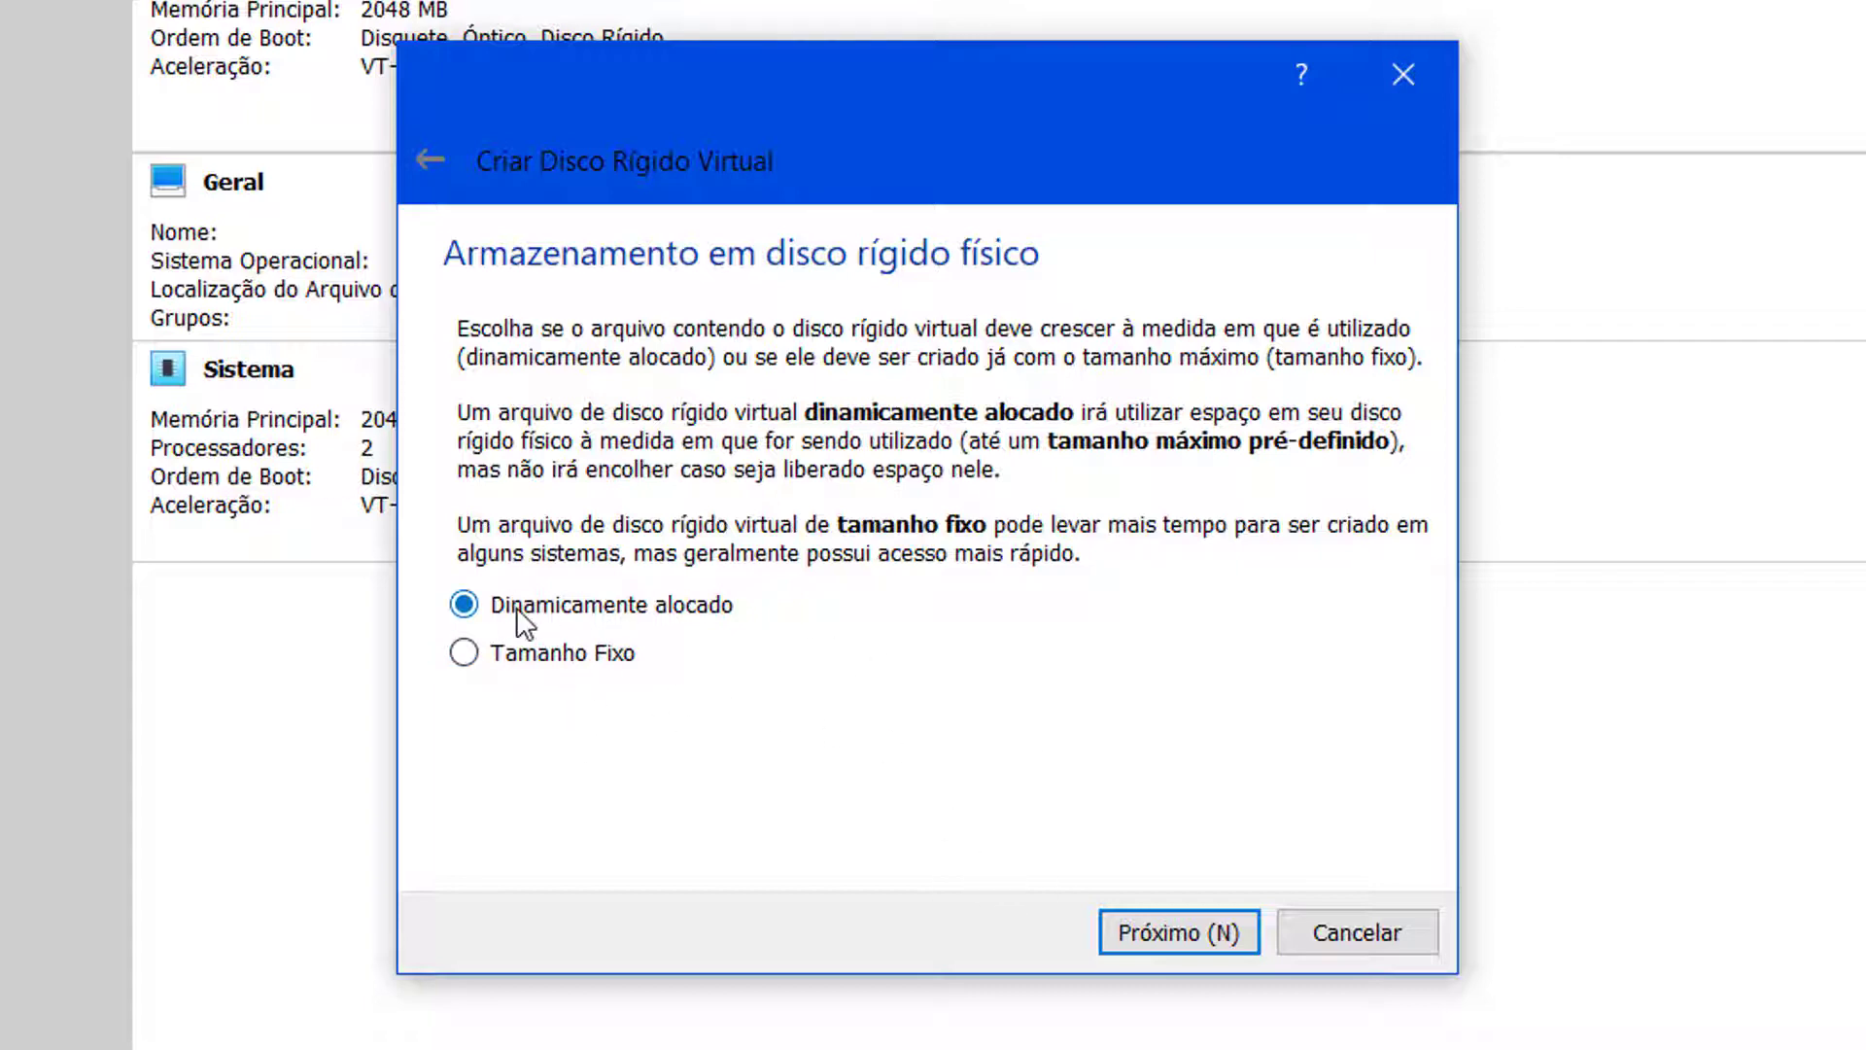
left_click(1133, 933)
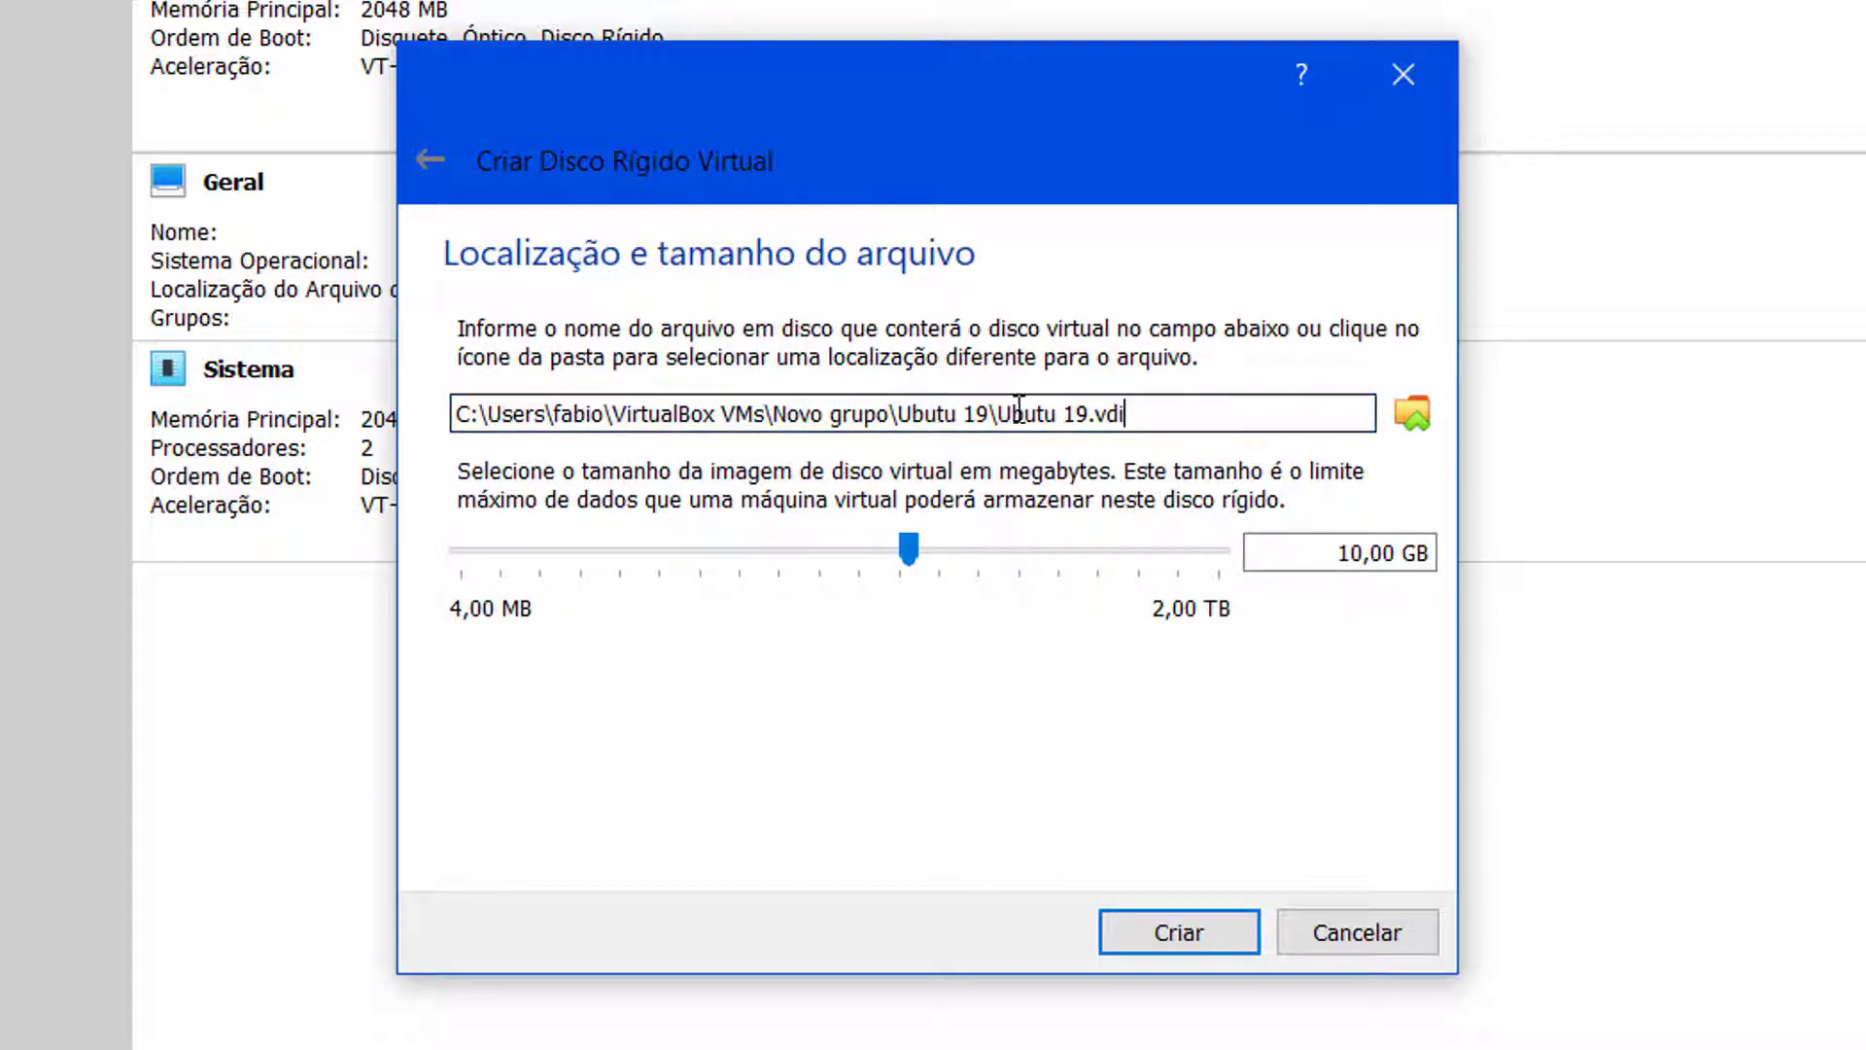
Step: Enlarge the Ubutu 19.vdi disk to about 120,77 GB and create the machine
left_click(1206, 415)
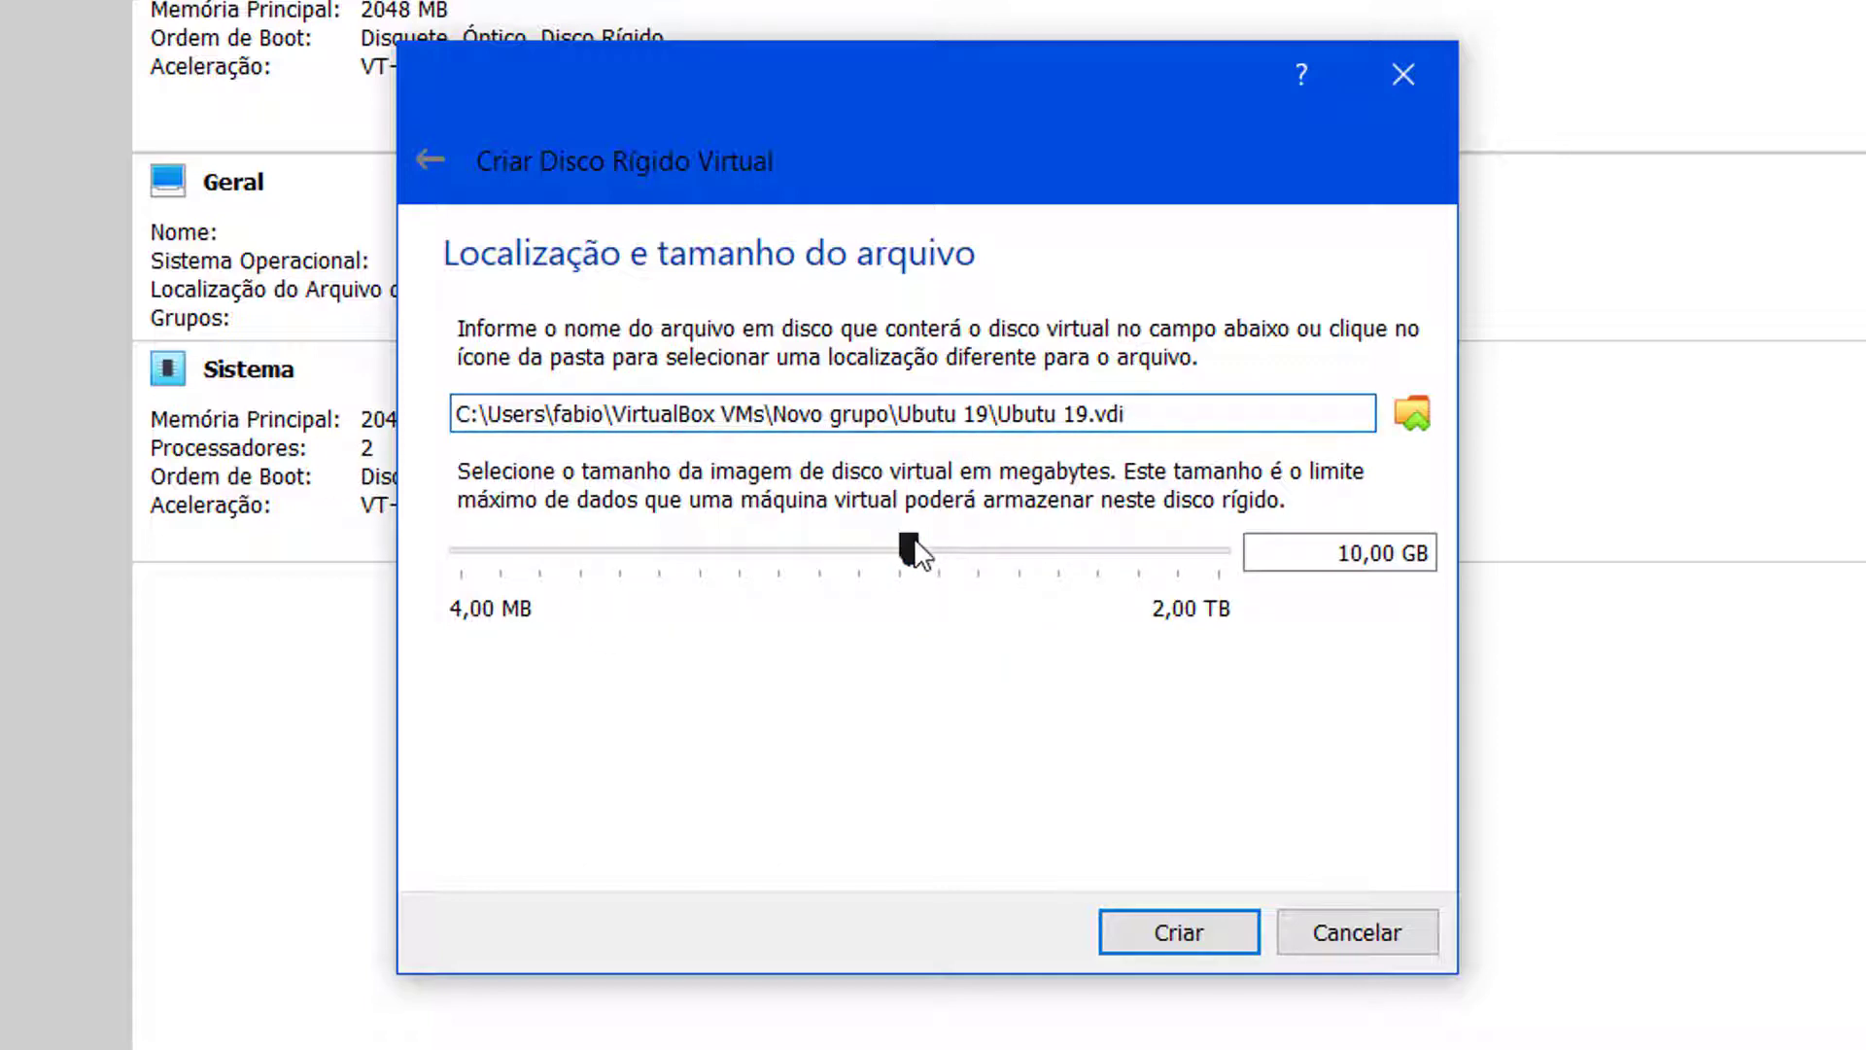
mouse_move(915, 546)
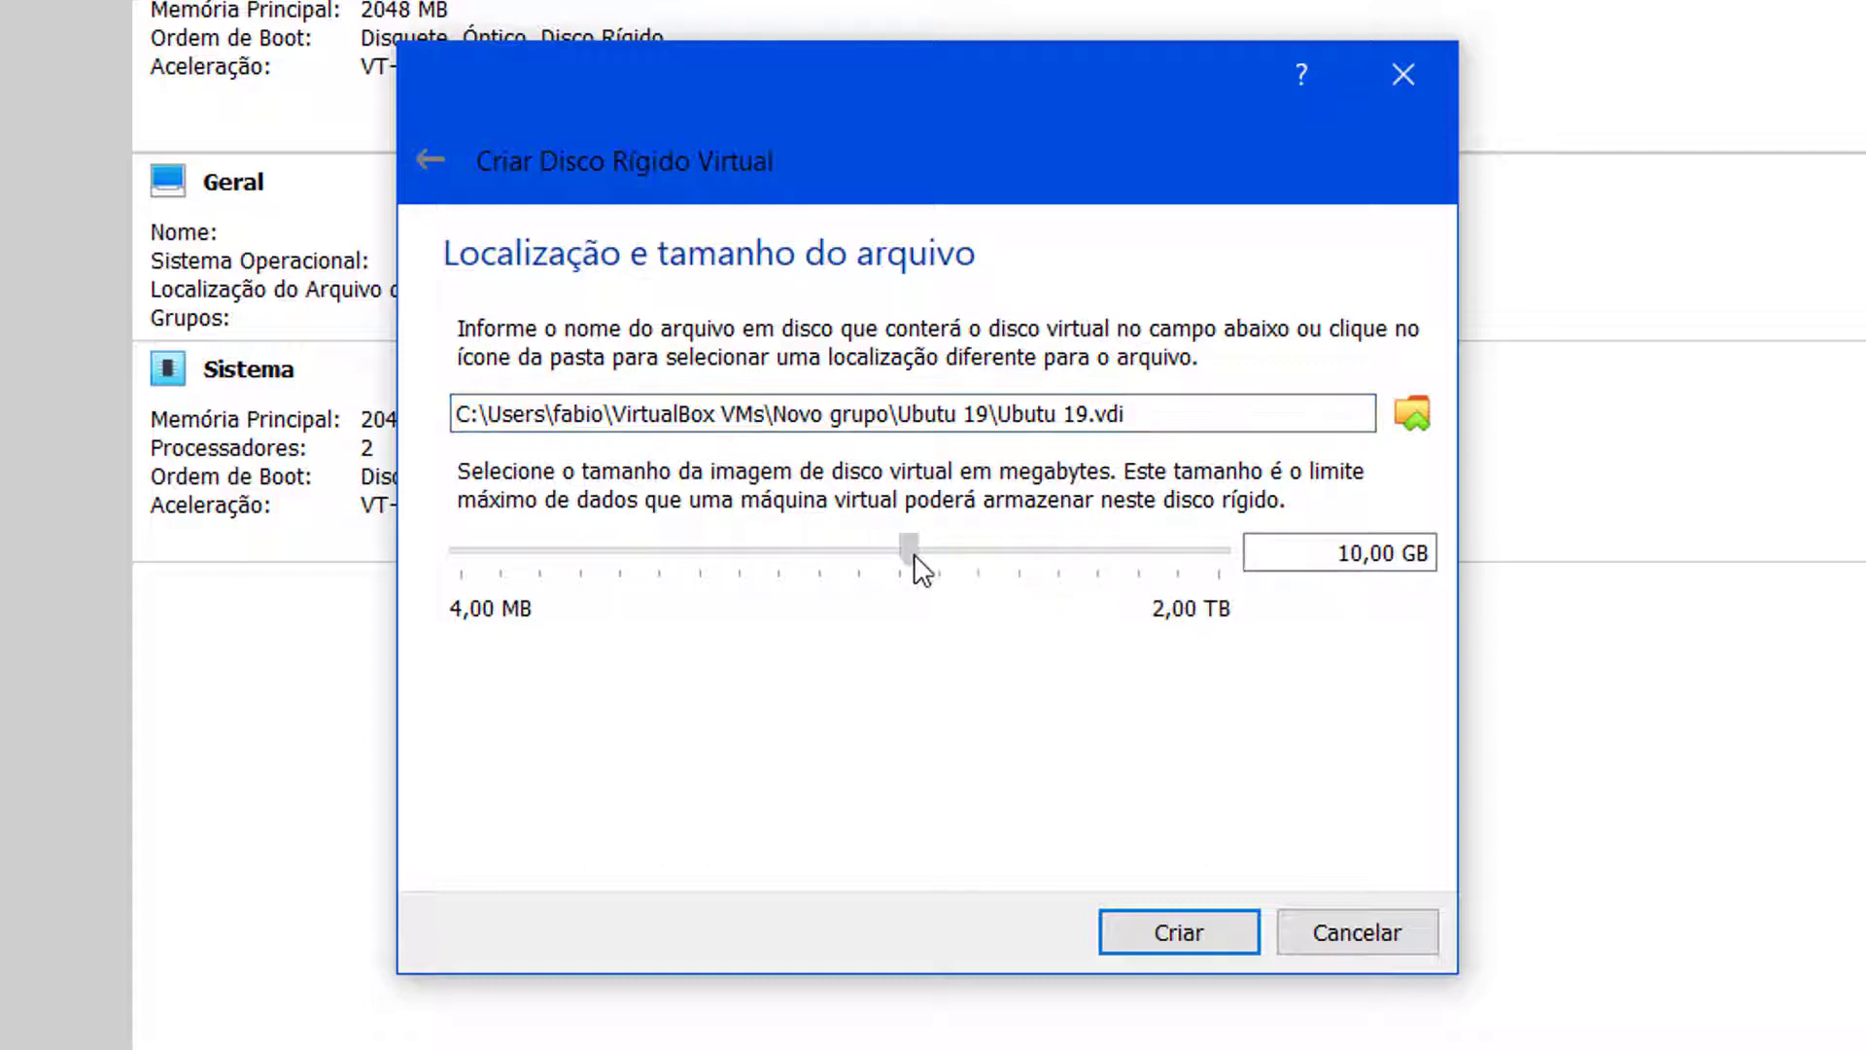
left_click_drag(971, 573, 1063, 573)
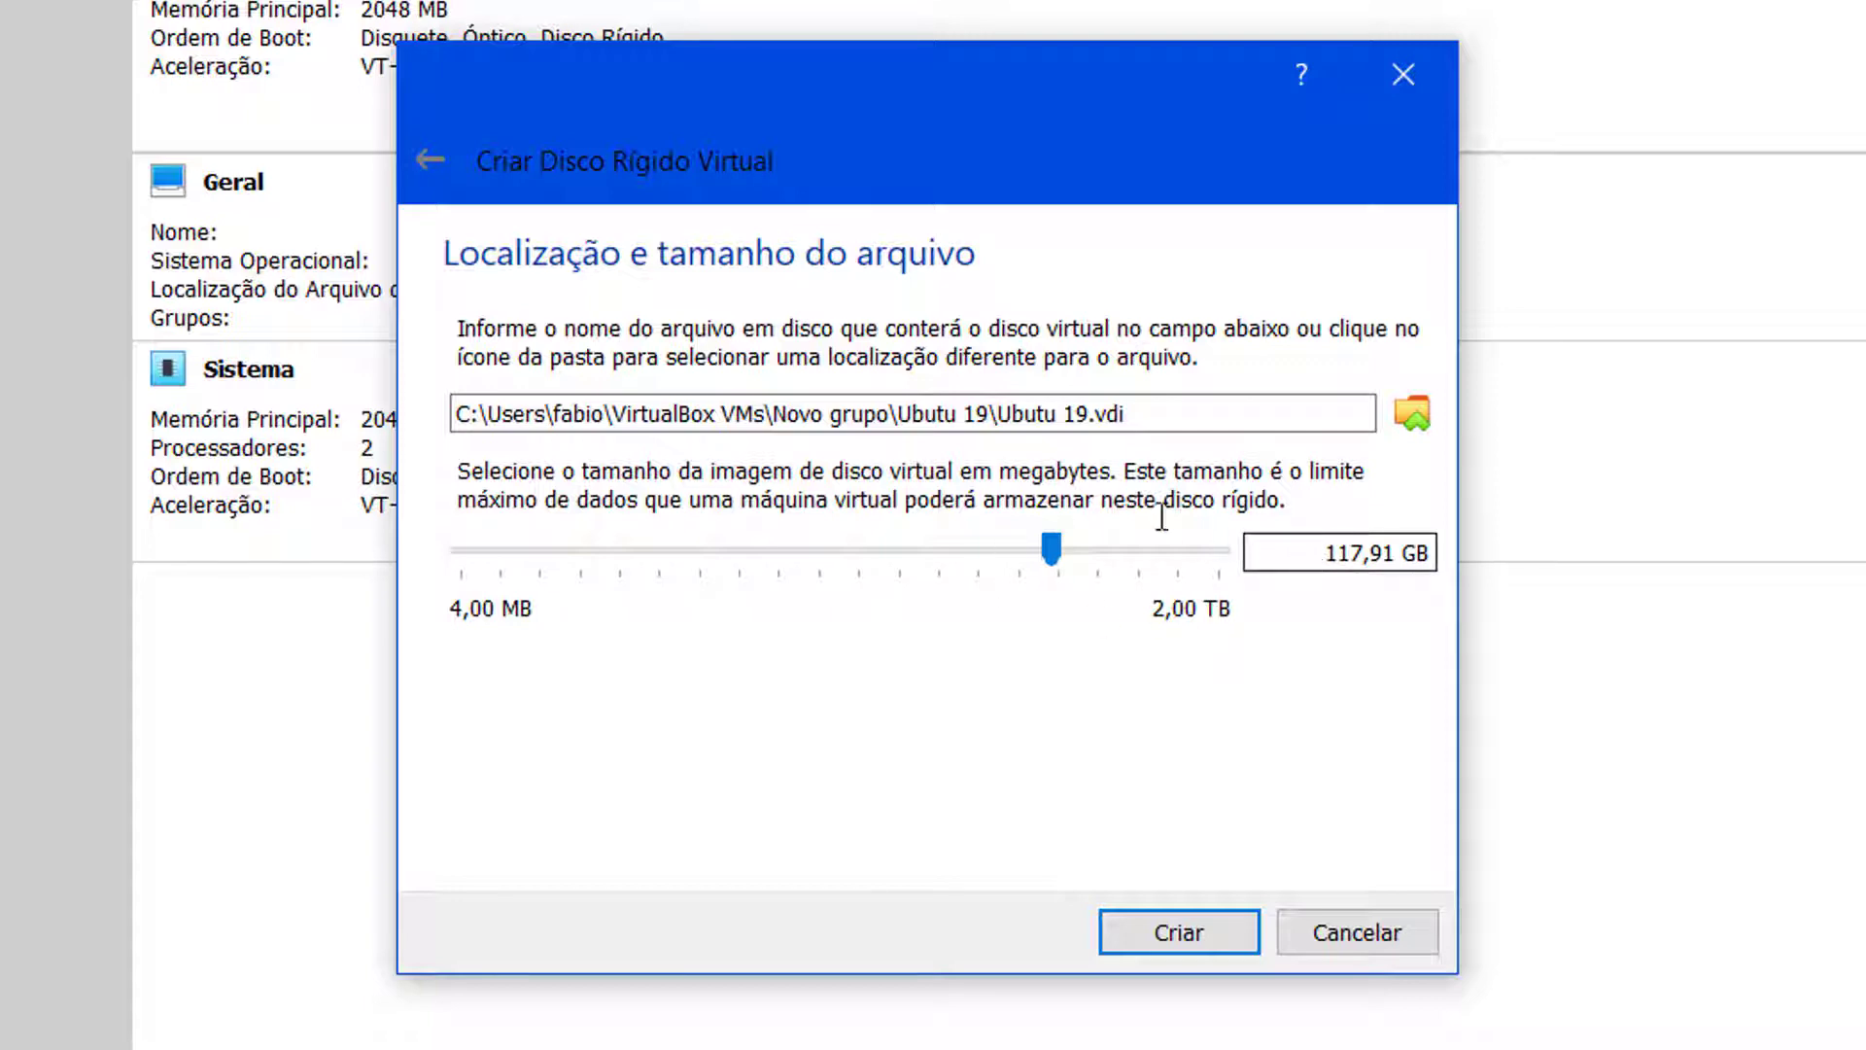
mouse_move(1205, 557)
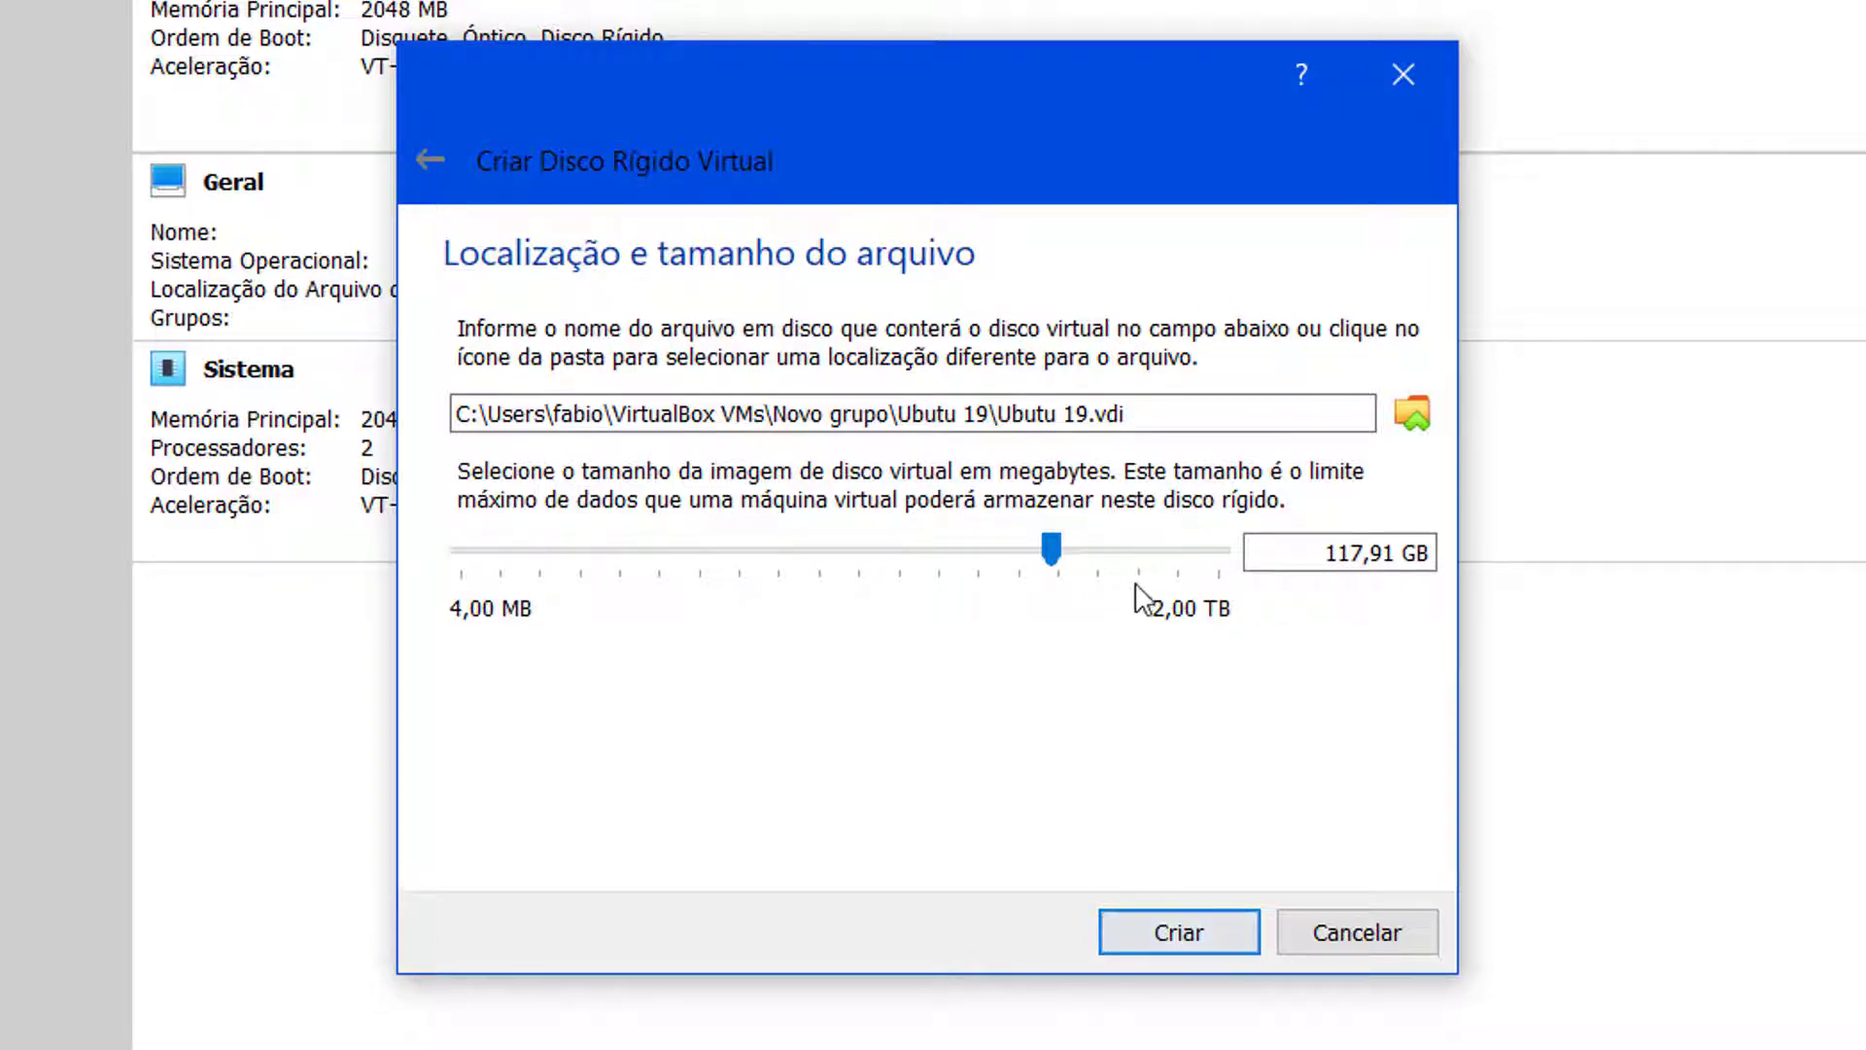
left_click_drag(1059, 554, 1062, 554)
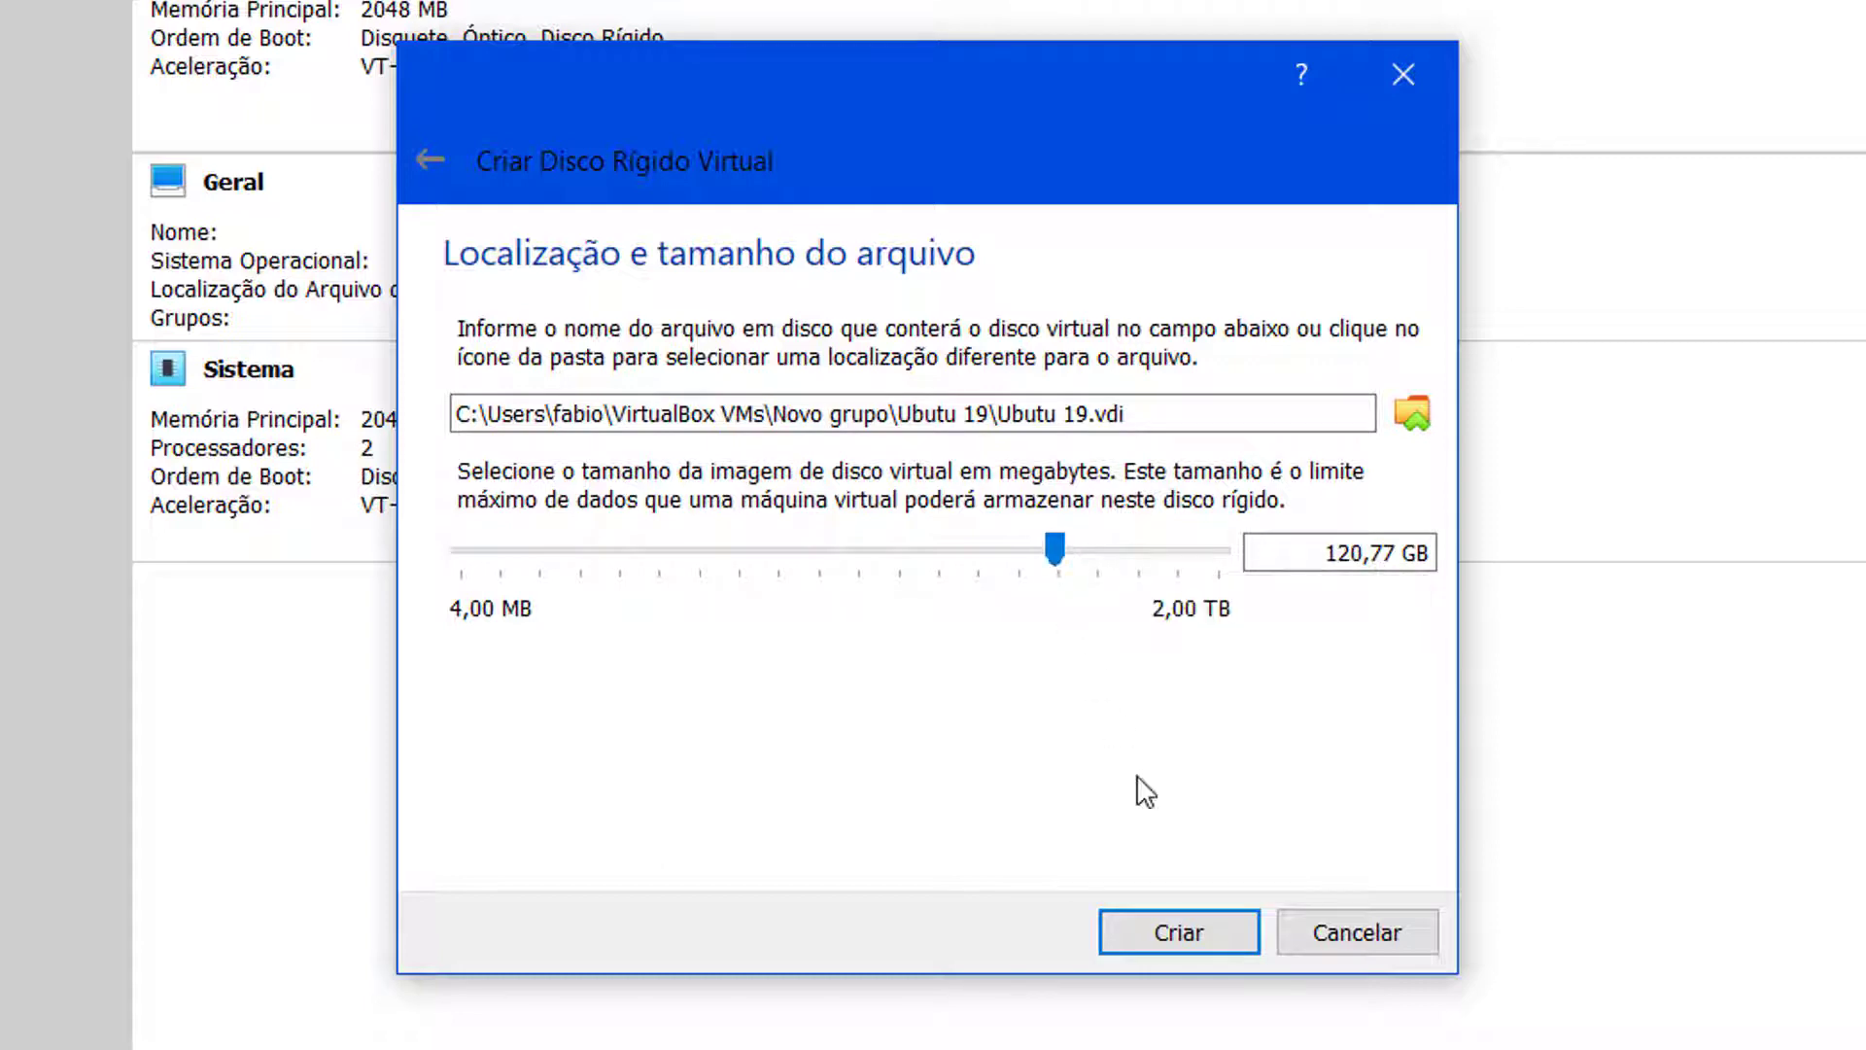
left_click(1188, 935)
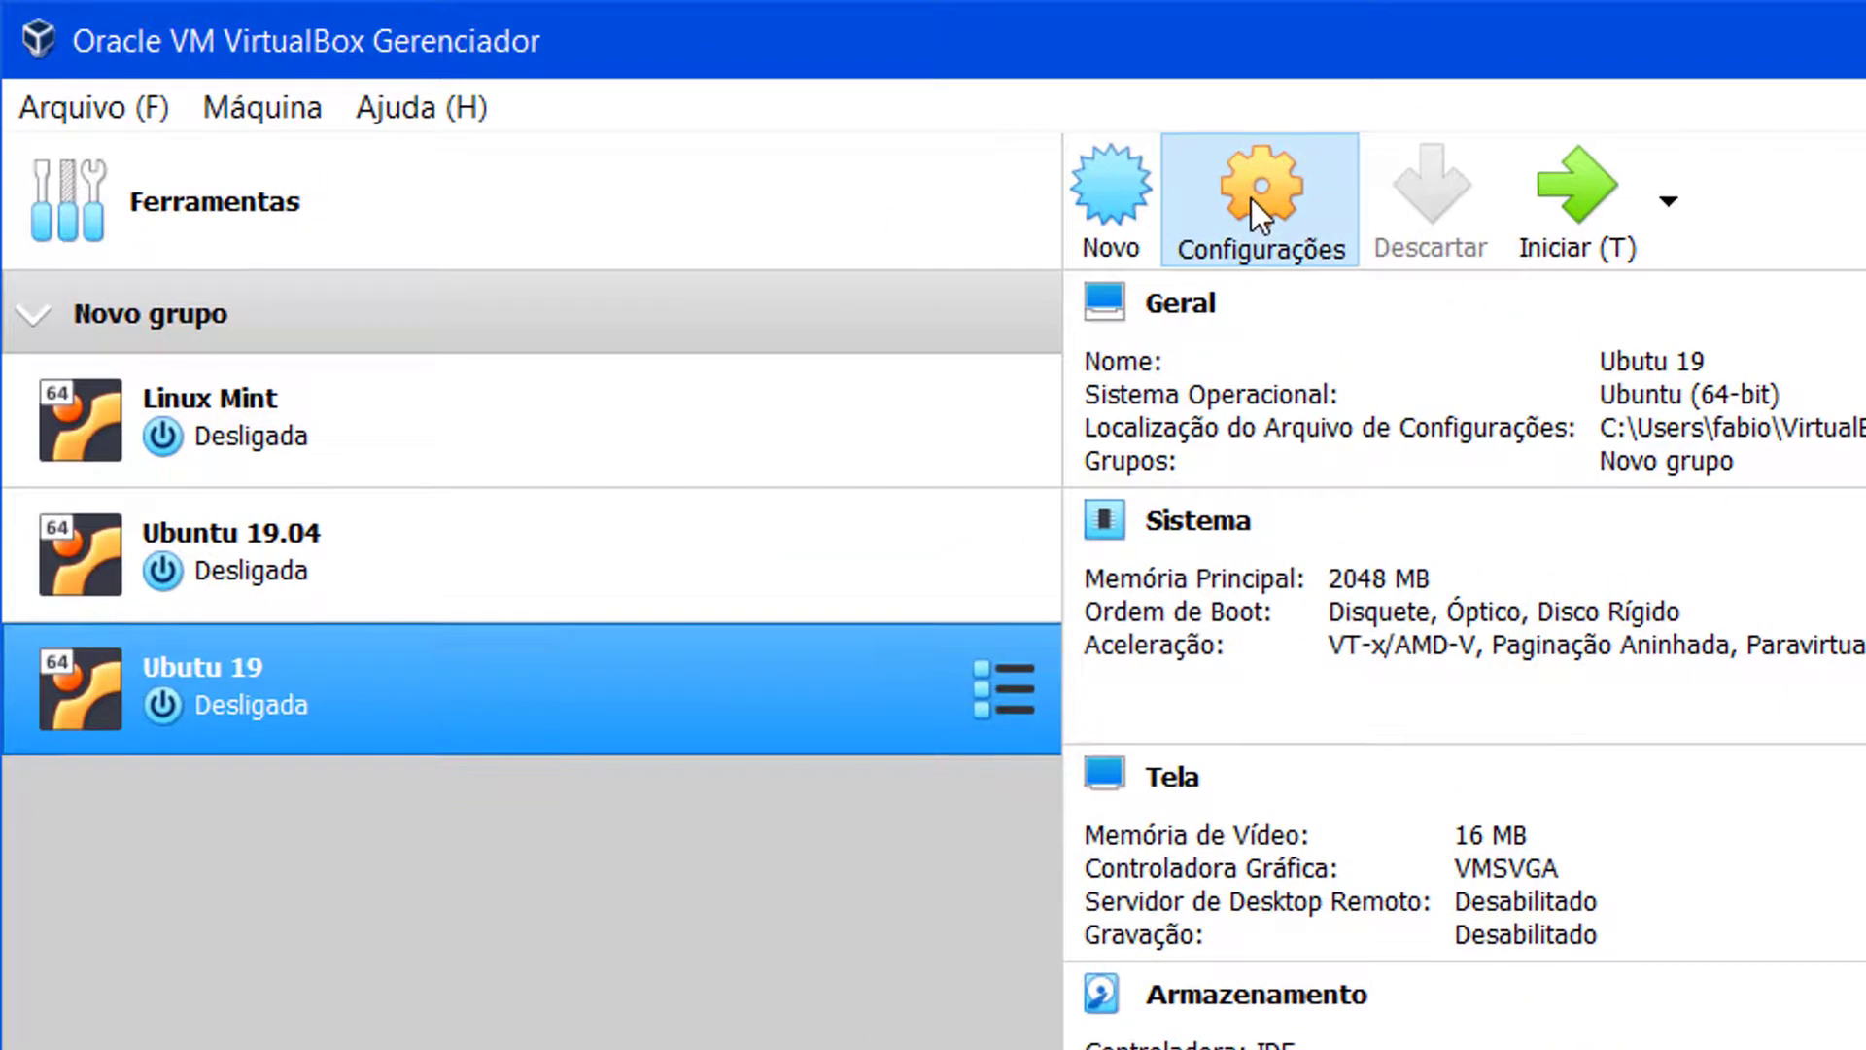
Step: Open Configurações for the selected Ubutu 19 machine
left_click(1251, 198)
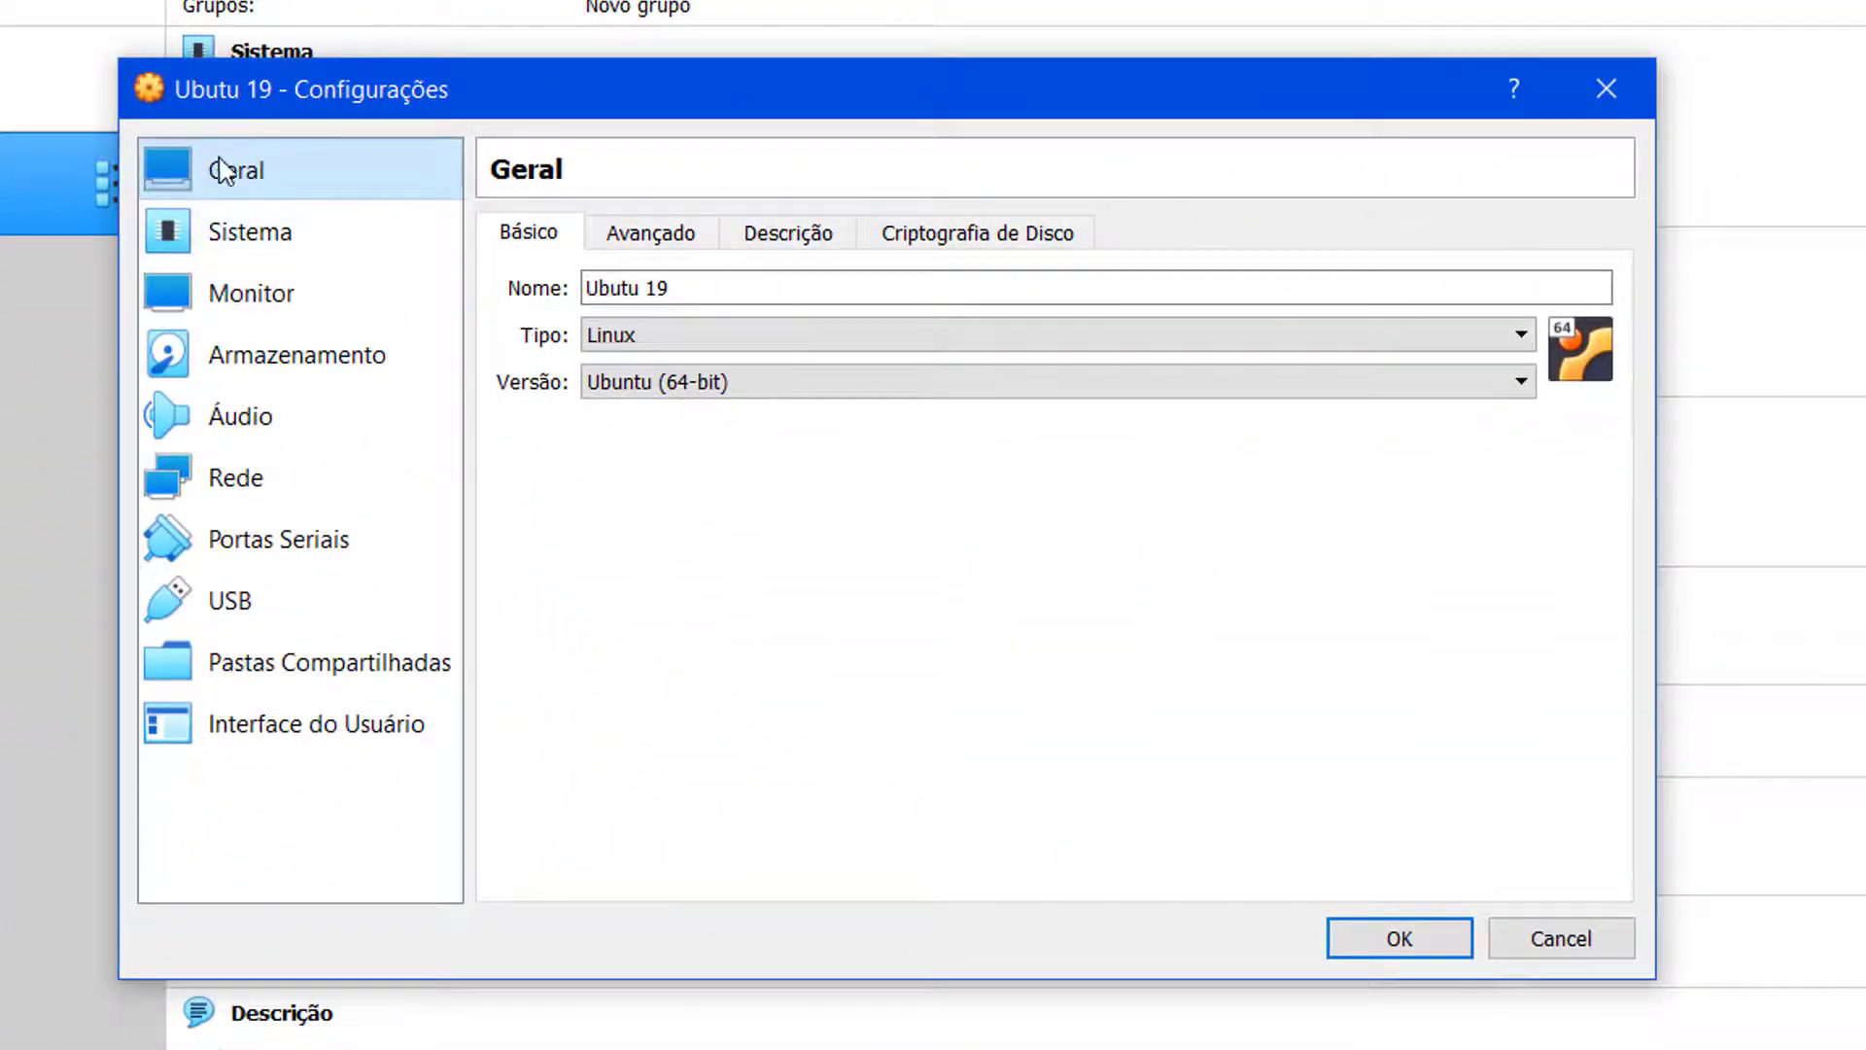
Step: Under Geral > Avançado, set shared clipboard and drag-and-drop both to Bi-direcional
left_click(678, 242)
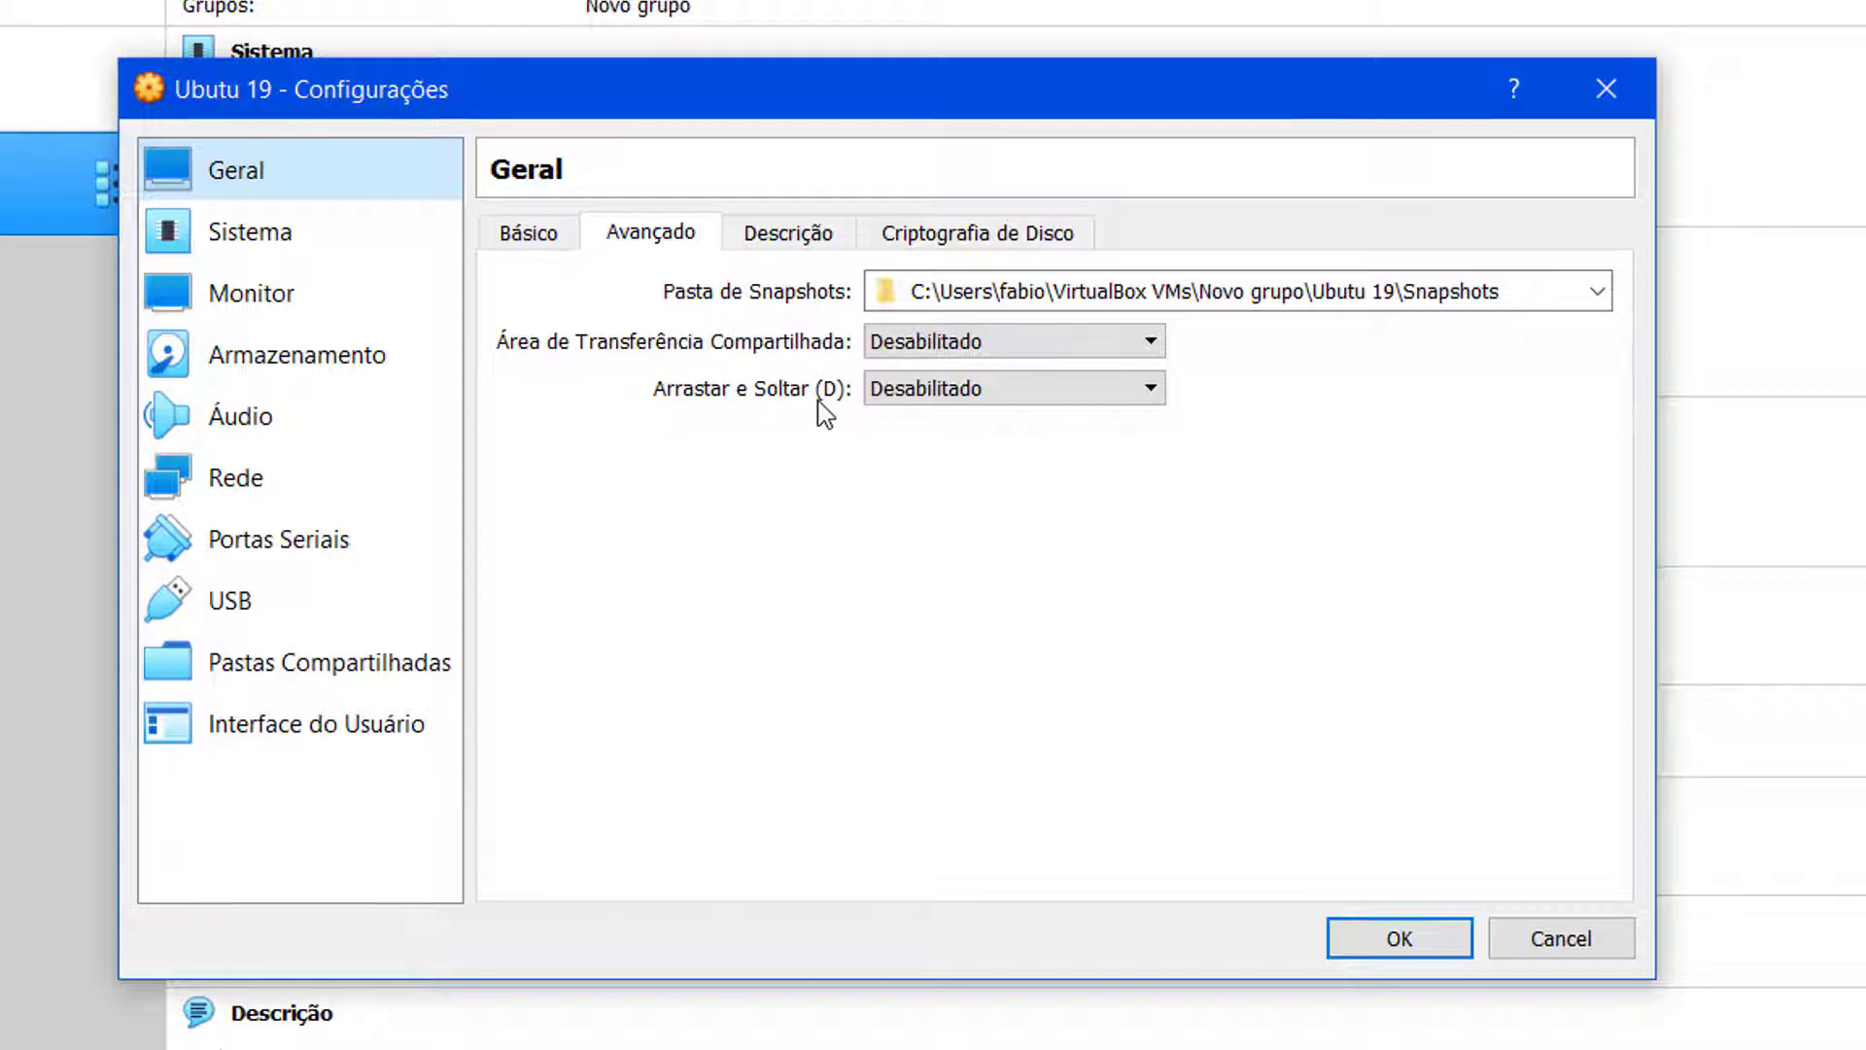
left_click(925, 343)
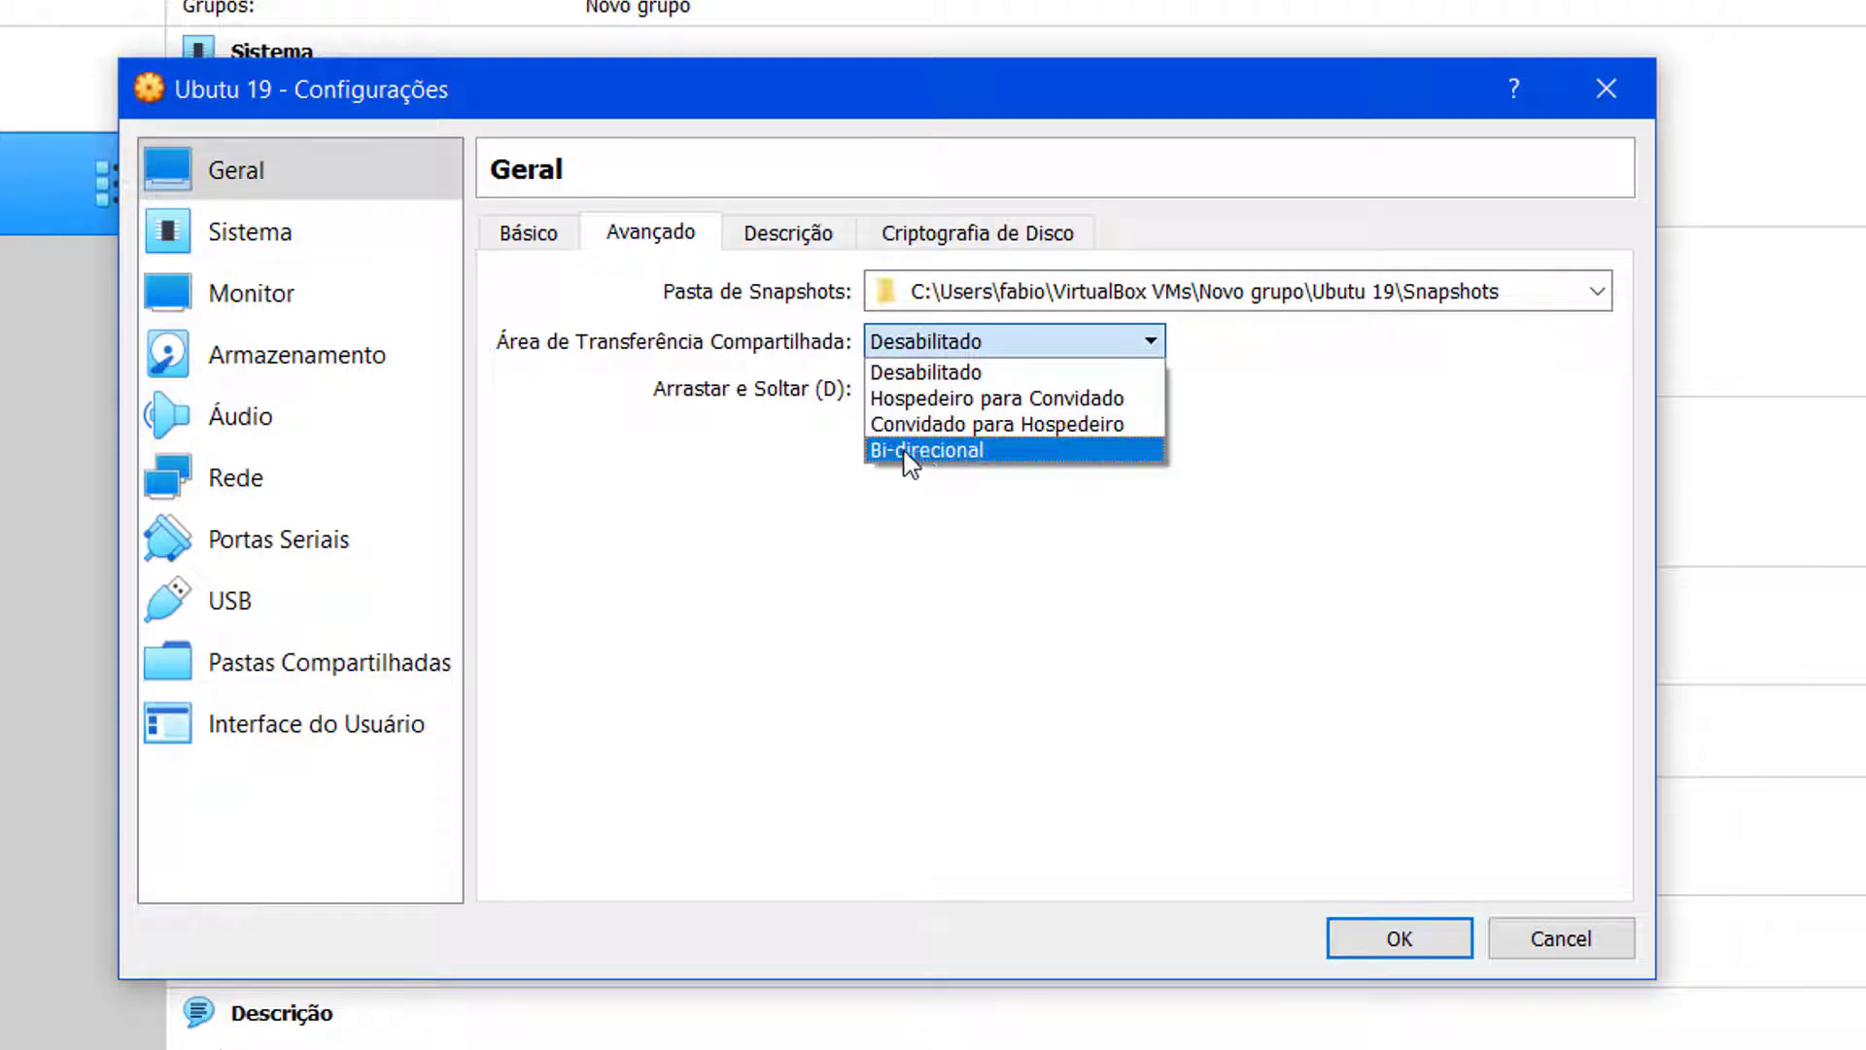
left_click(923, 450)
left_click(966, 394)
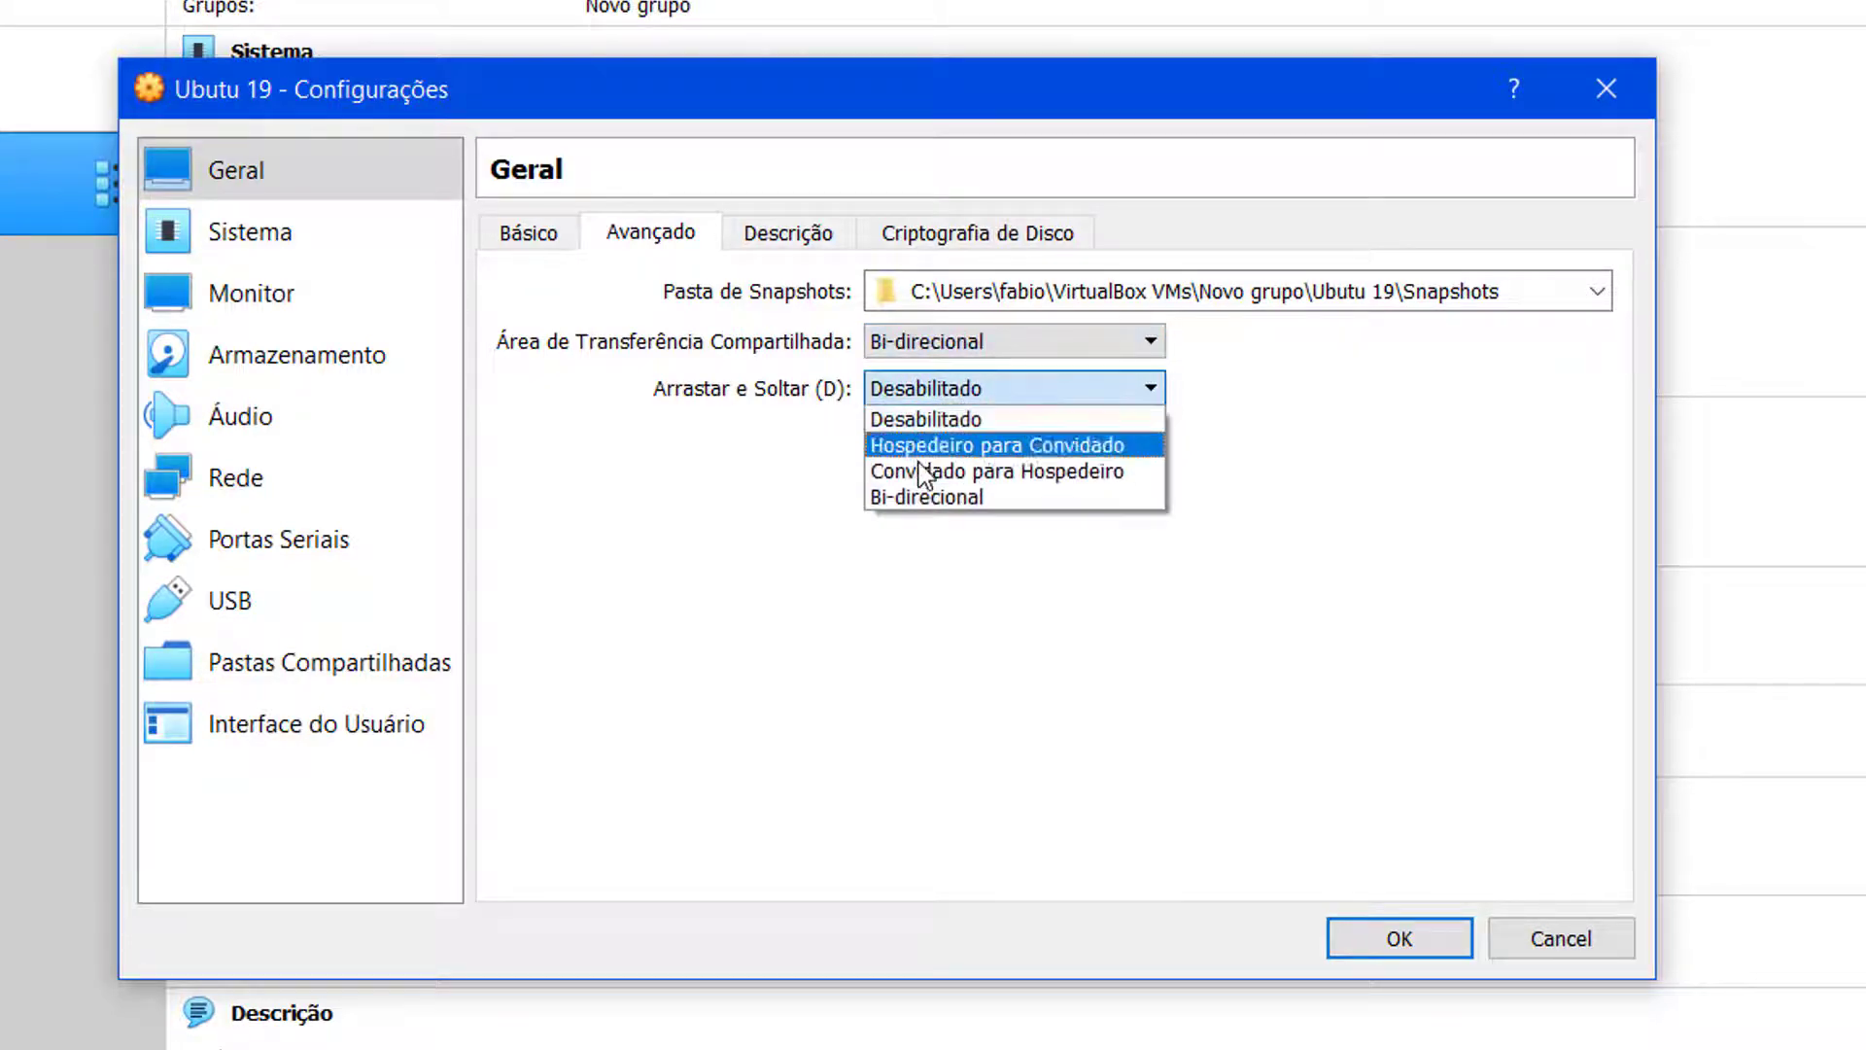
left_click(933, 498)
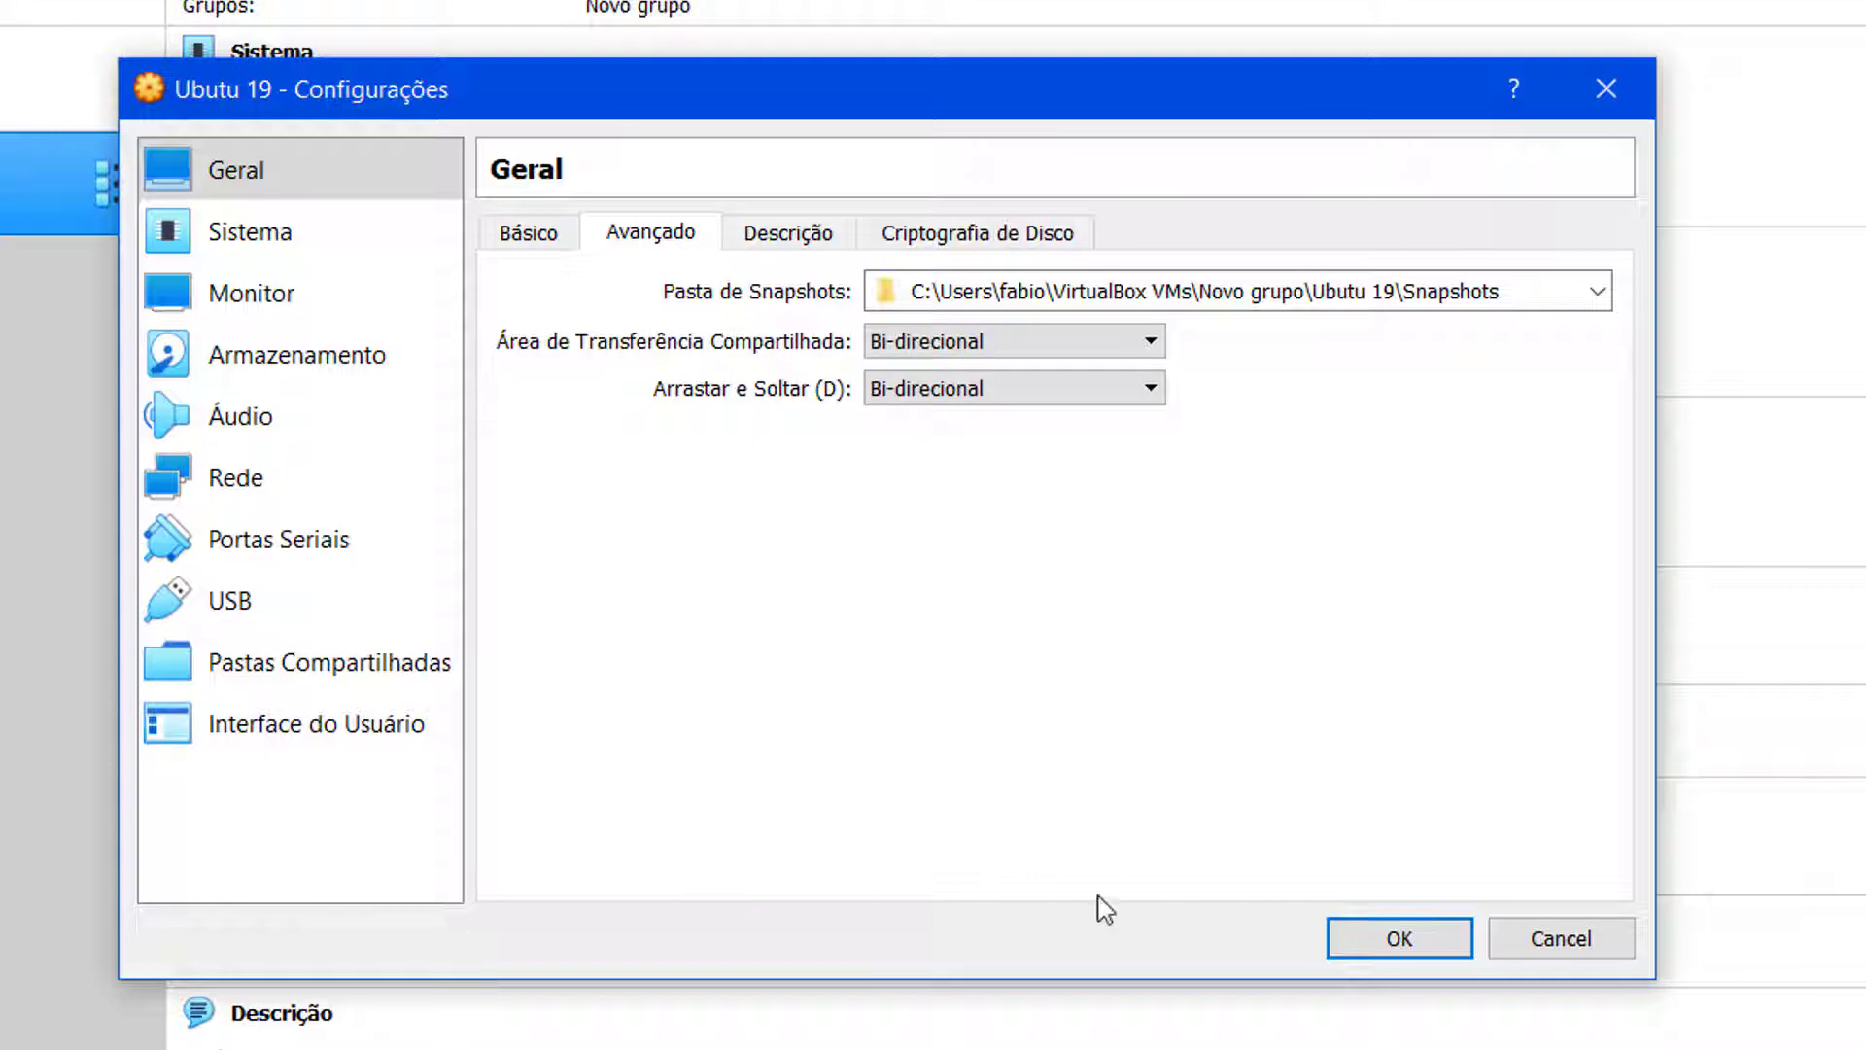
Step: Fix the machine name on the Básico tab from 'Ubutu 19' to 'Ubuntu 19'
left_click(534, 231)
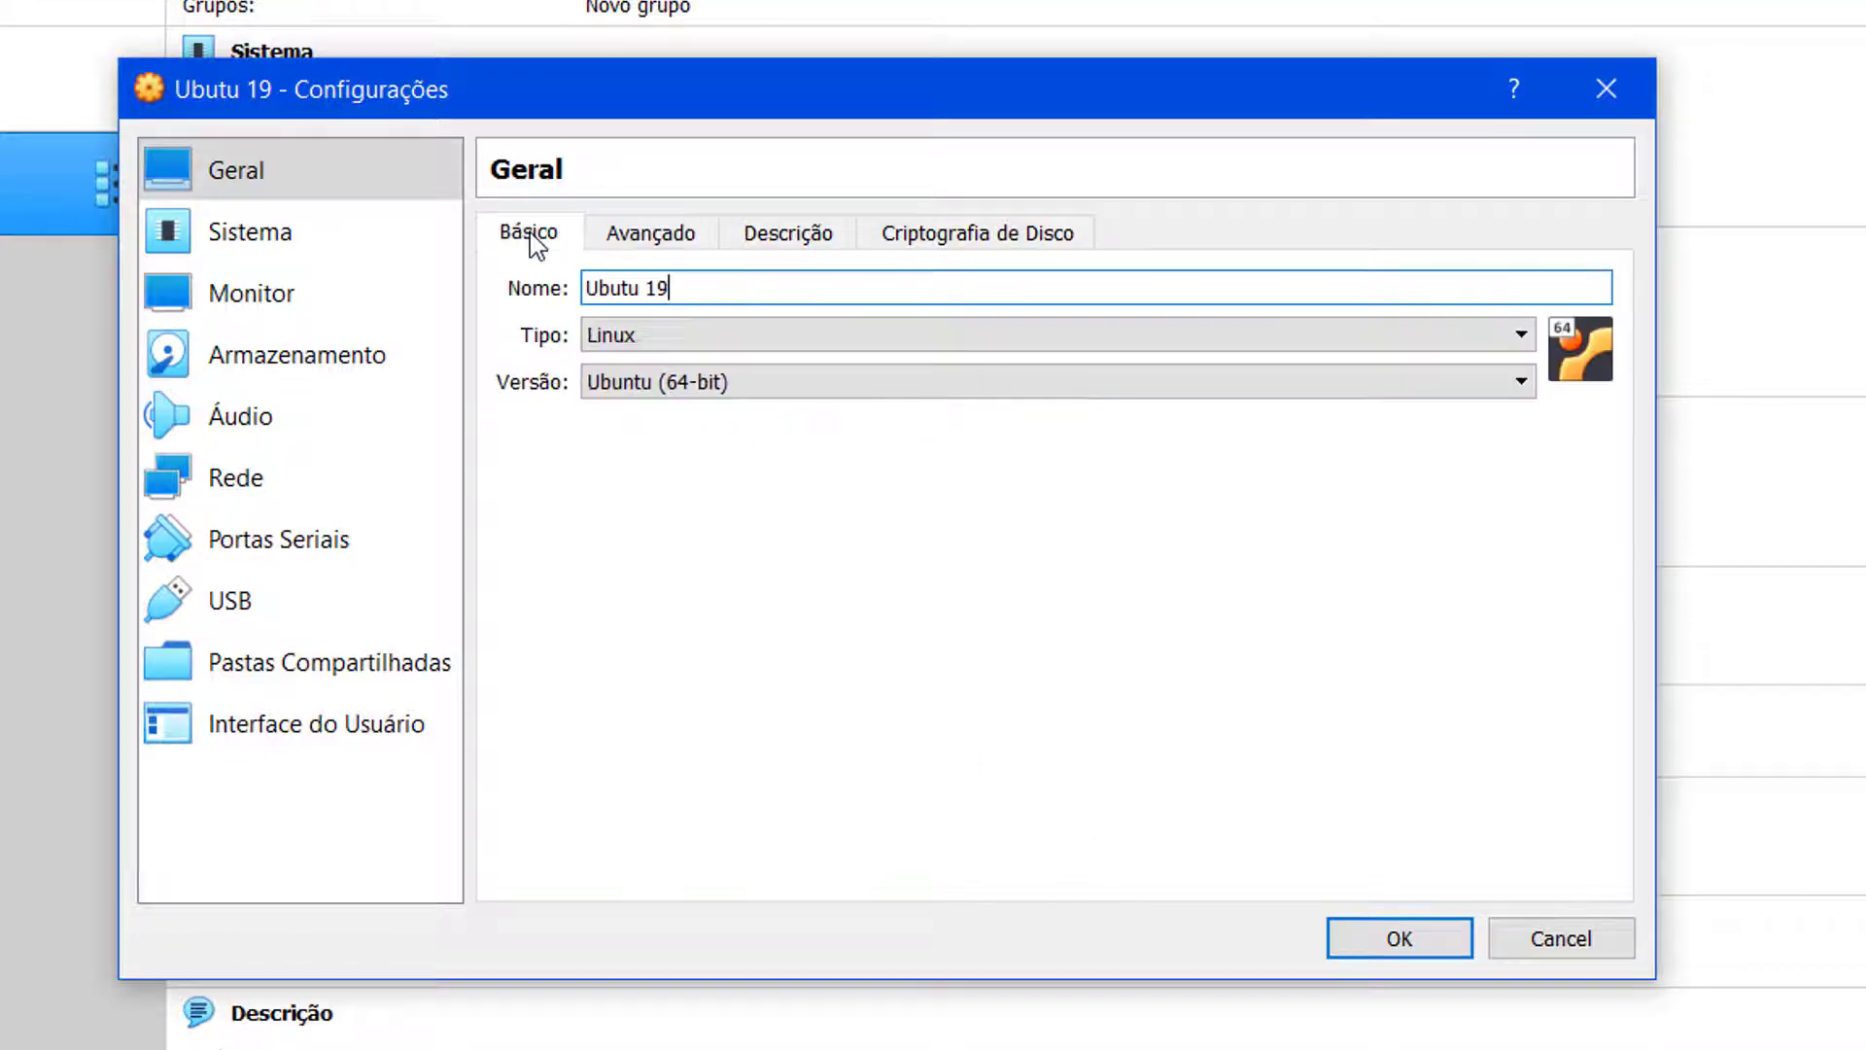
left_click(601, 289)
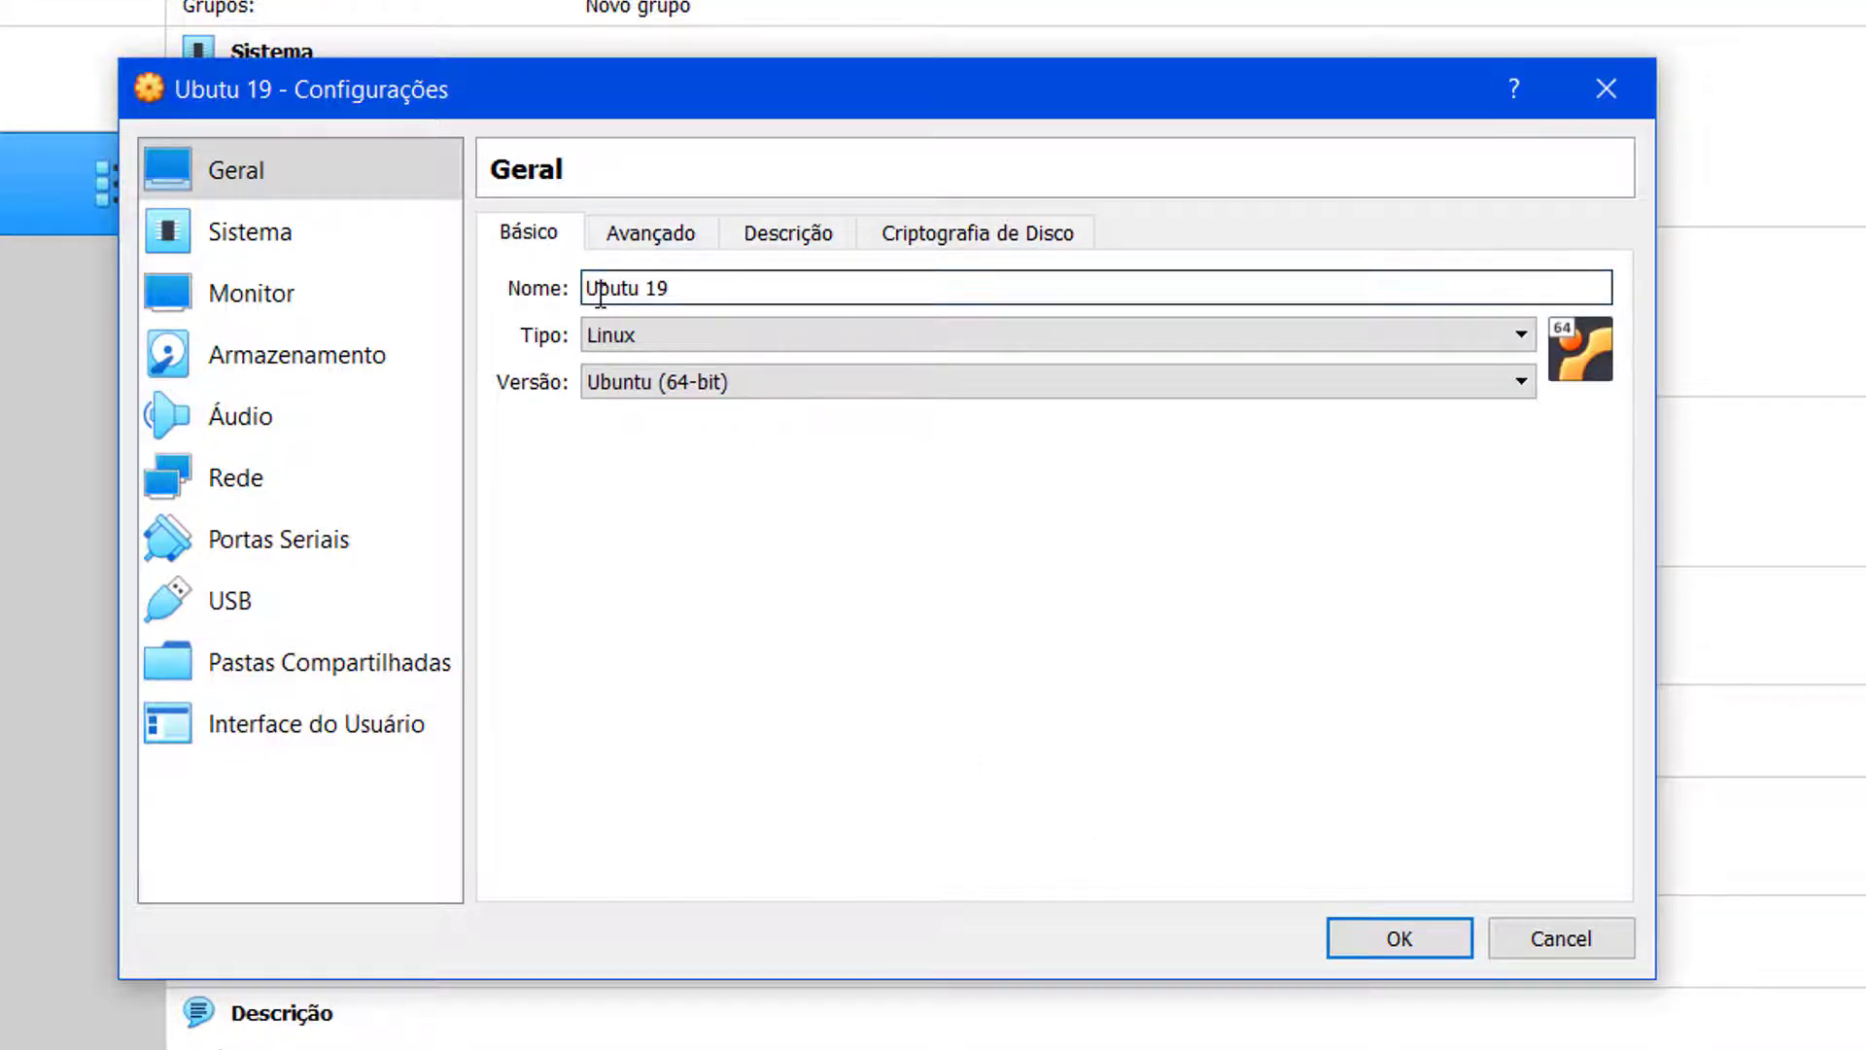
left_click(623, 289)
type("n")
Step: Assign 2 processors under Sistema > Processador, check Aceleração, then go to Monitor settings
left_click(230, 247)
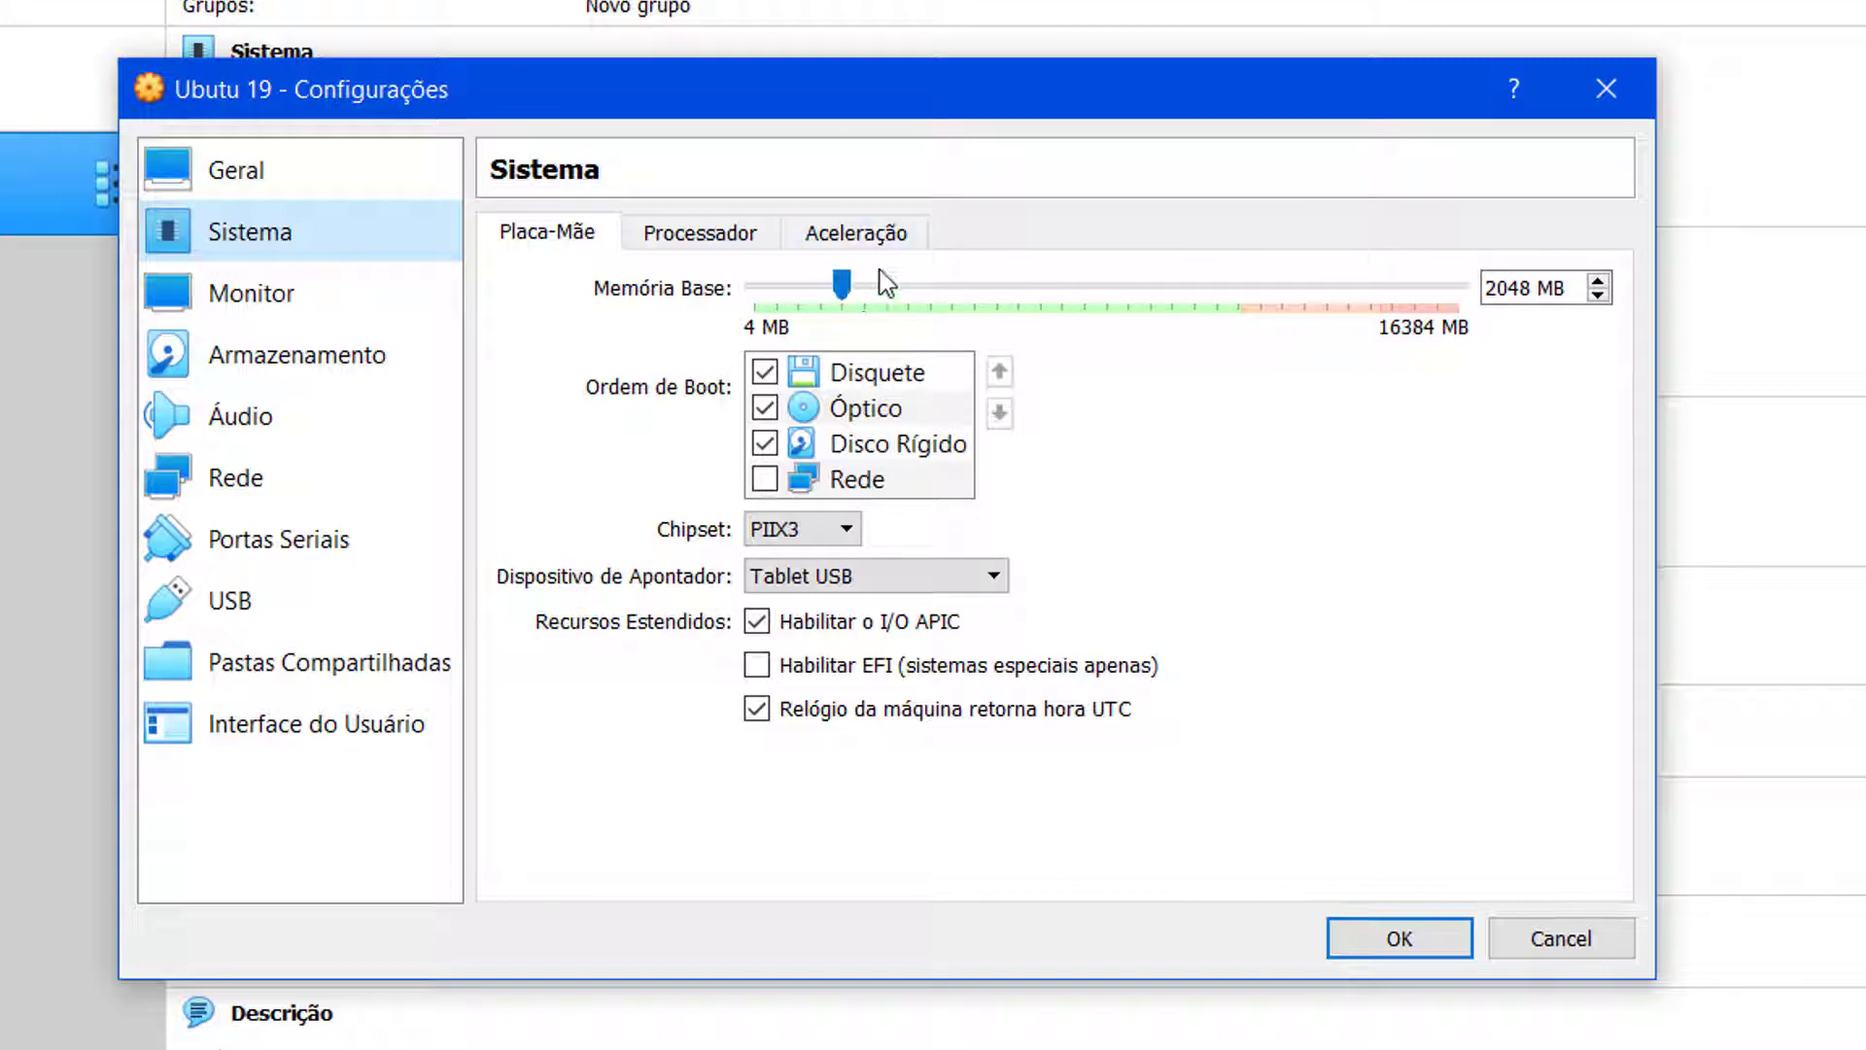
left_click(719, 243)
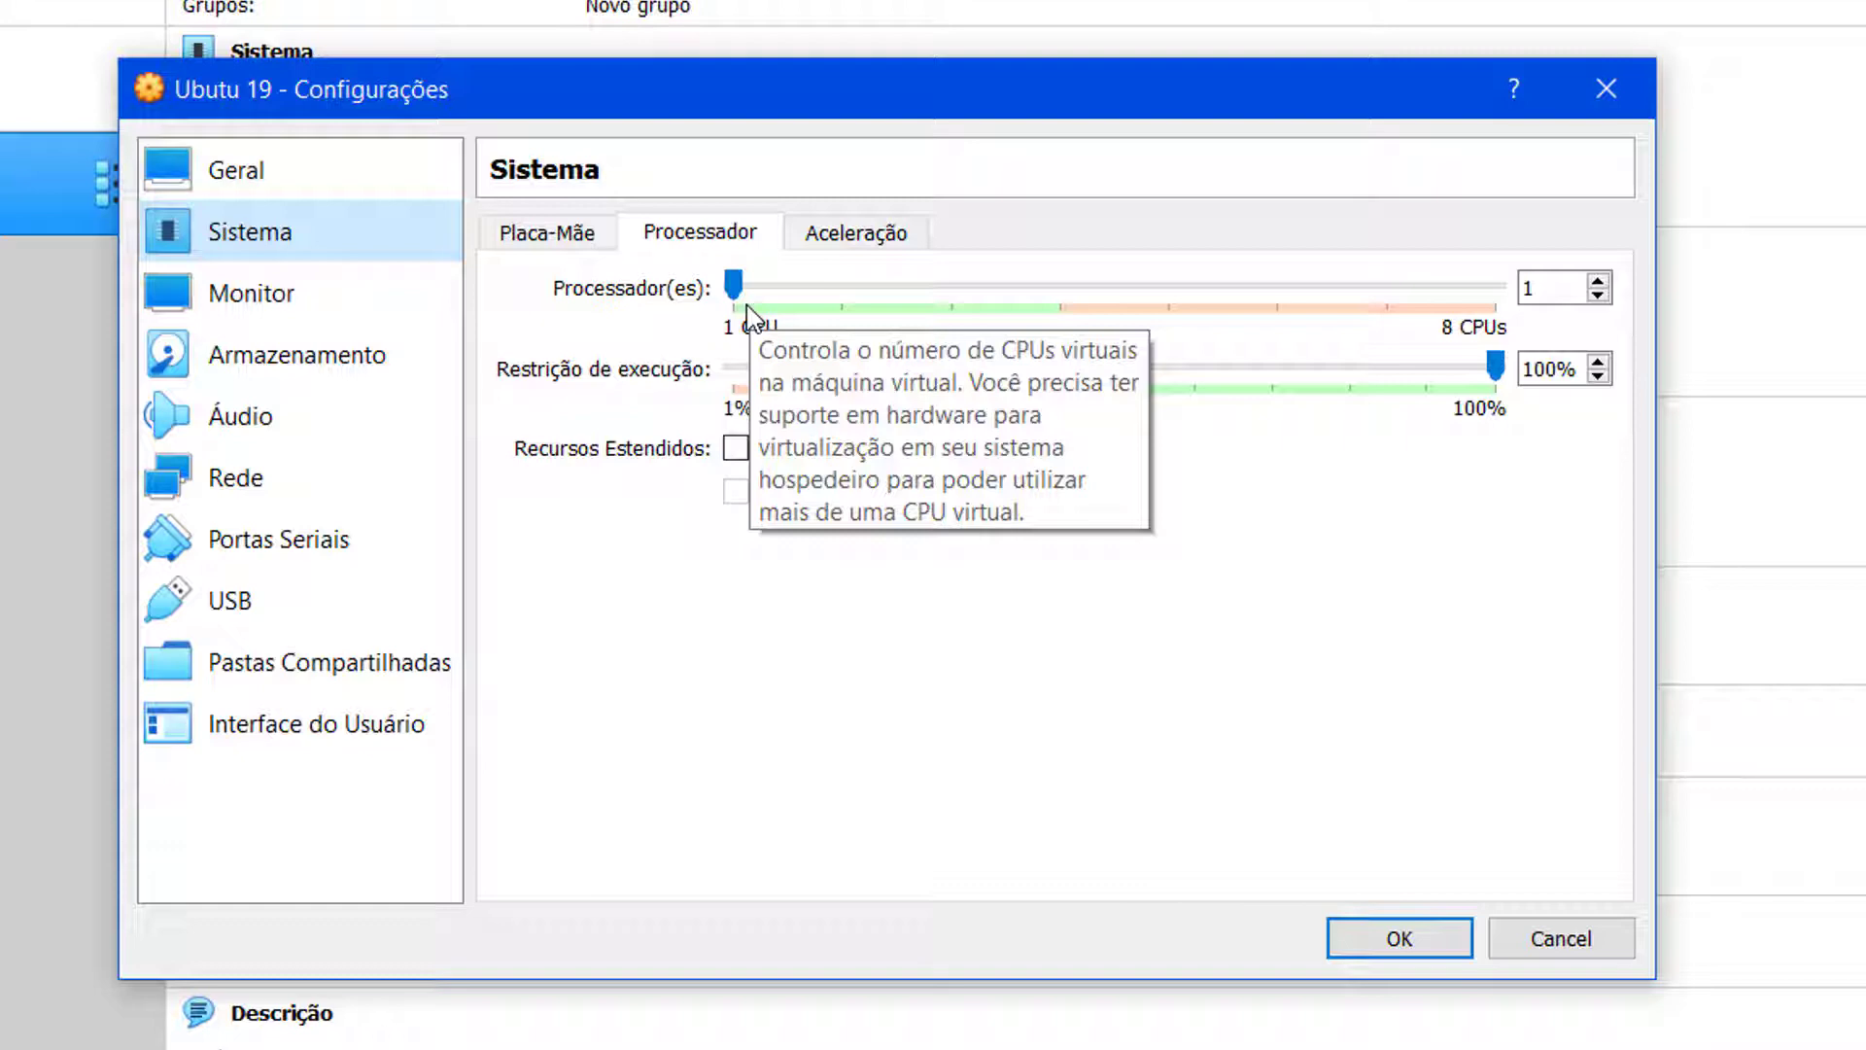
left_click_drag(733, 284, 821, 287)
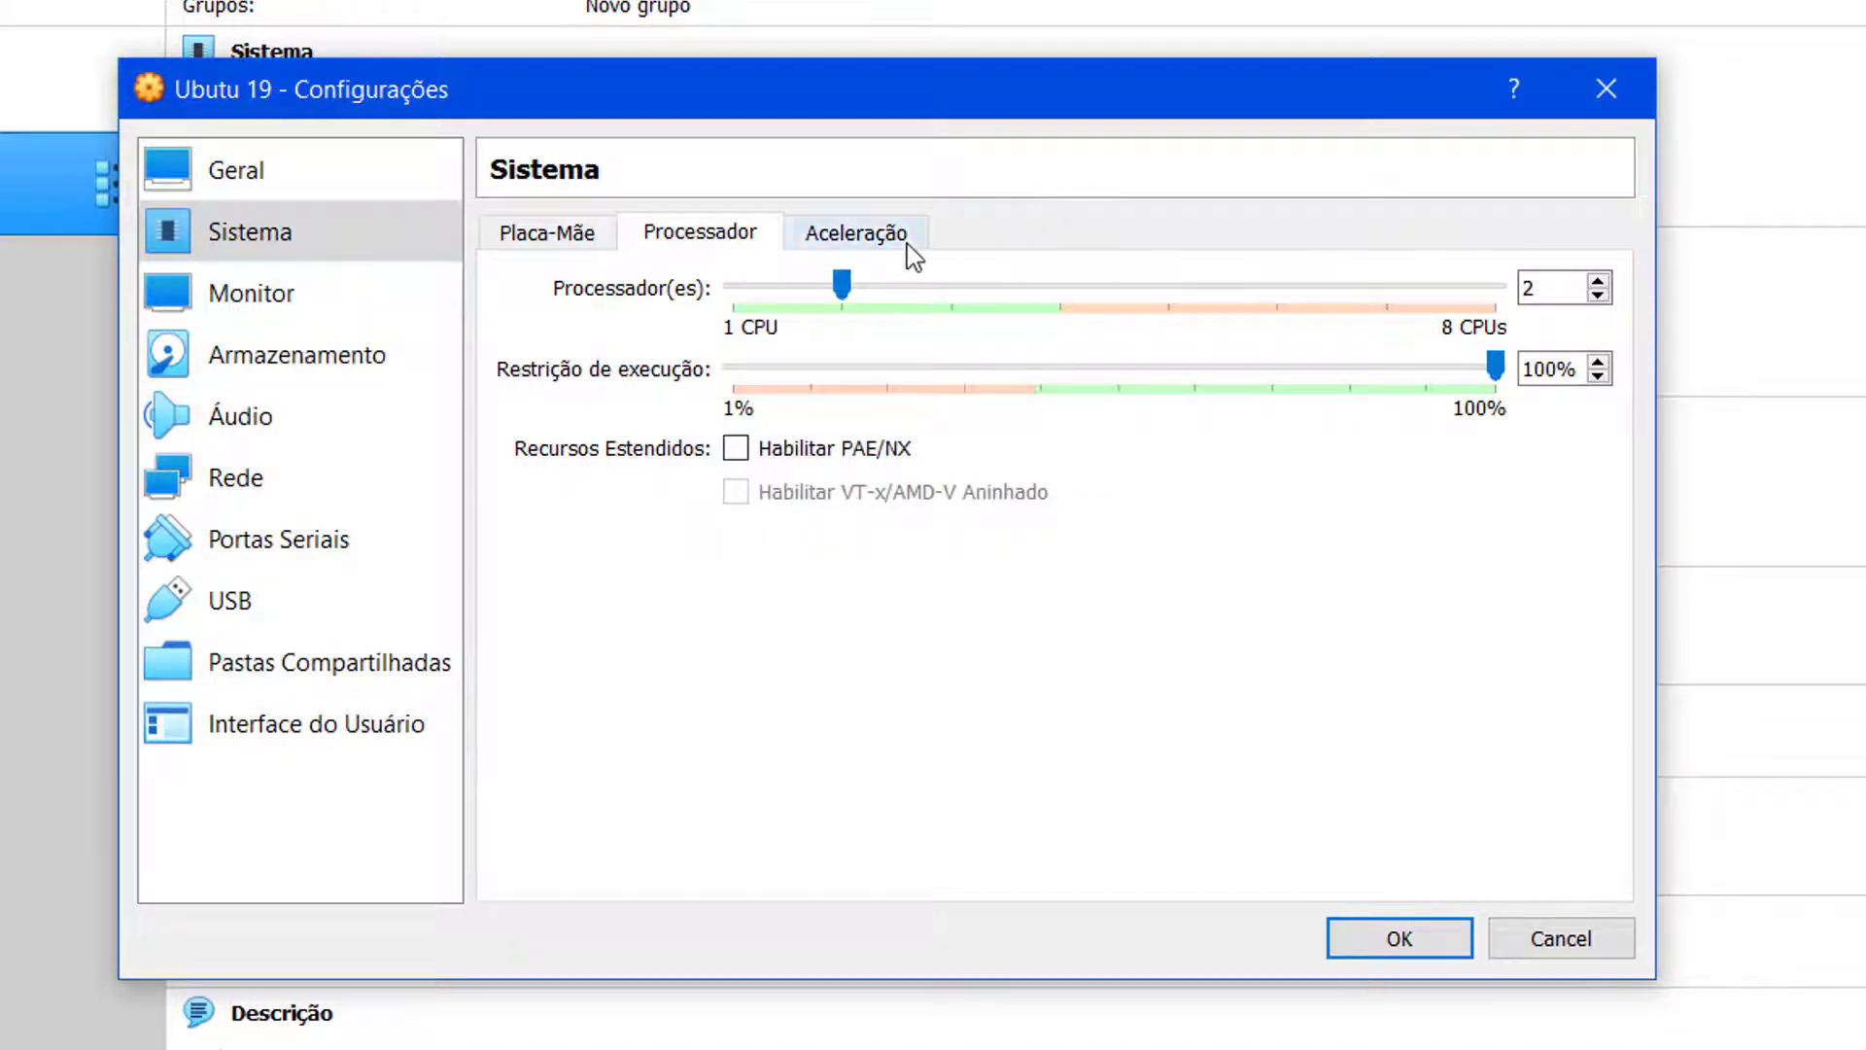
left_click(850, 231)
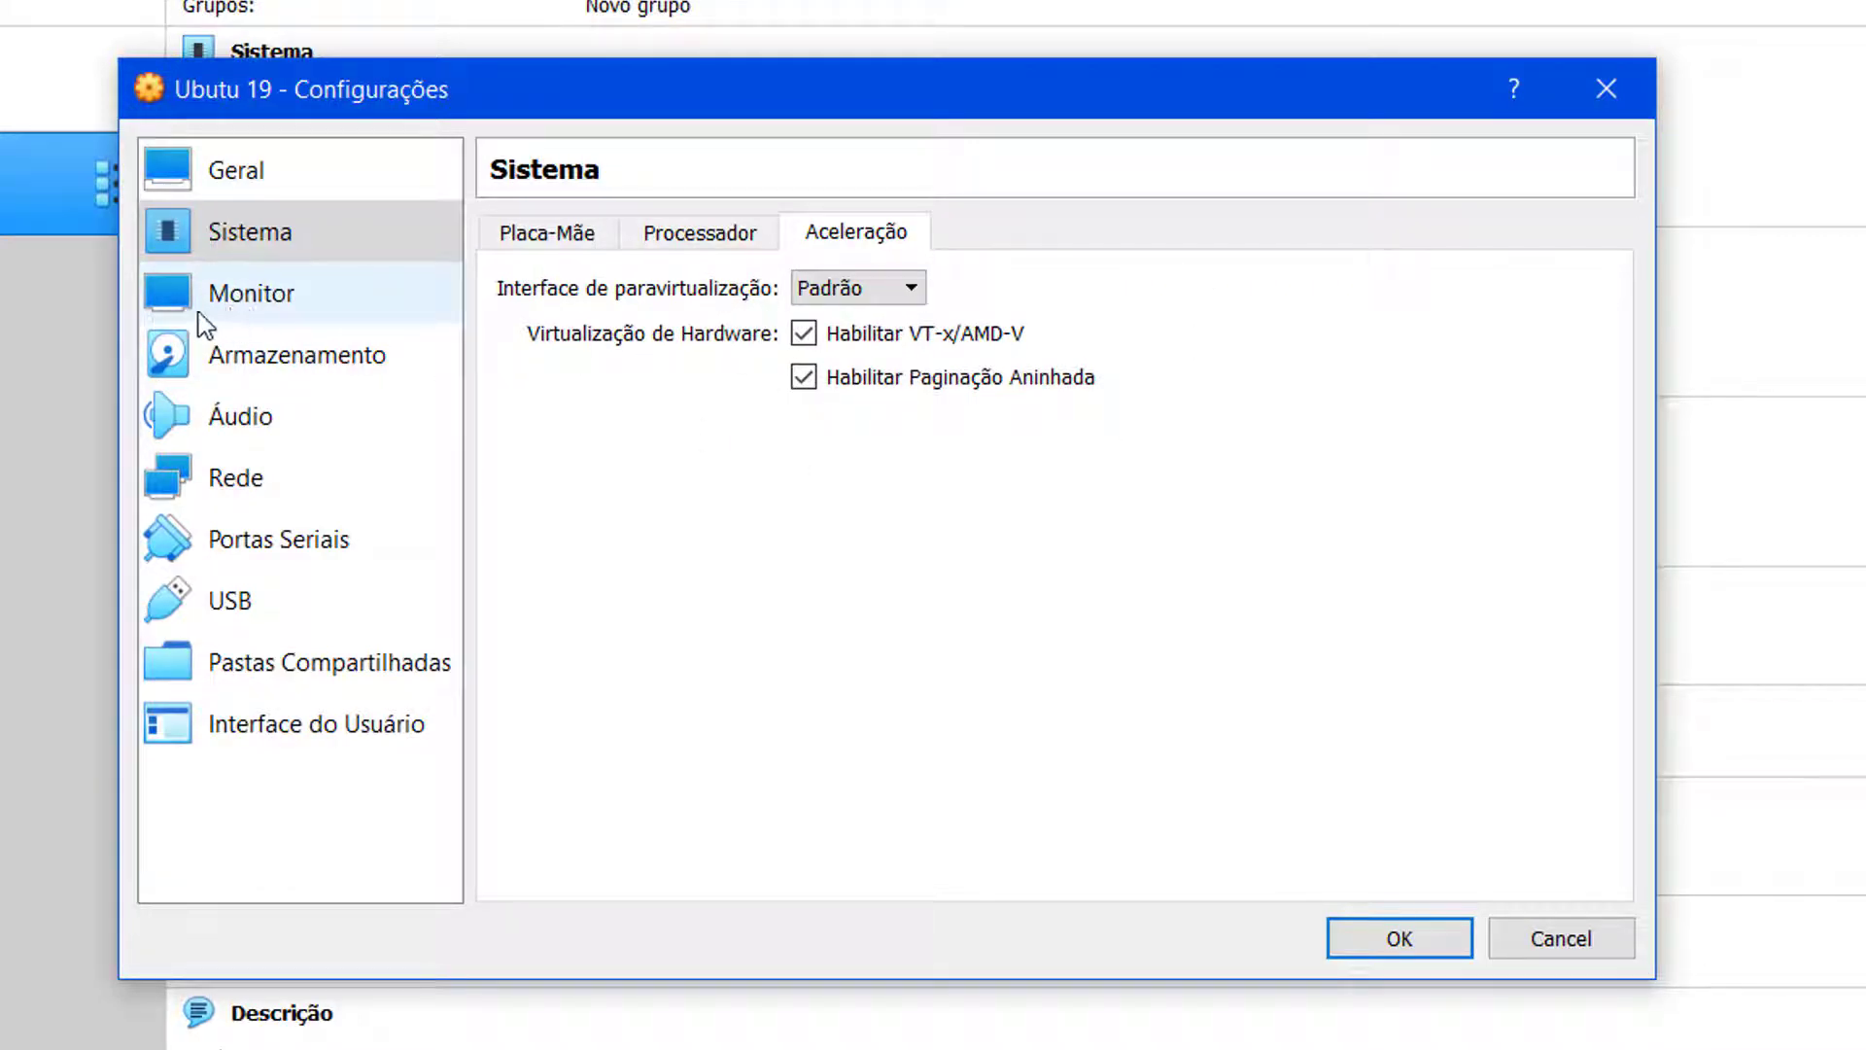
left_click(271, 297)
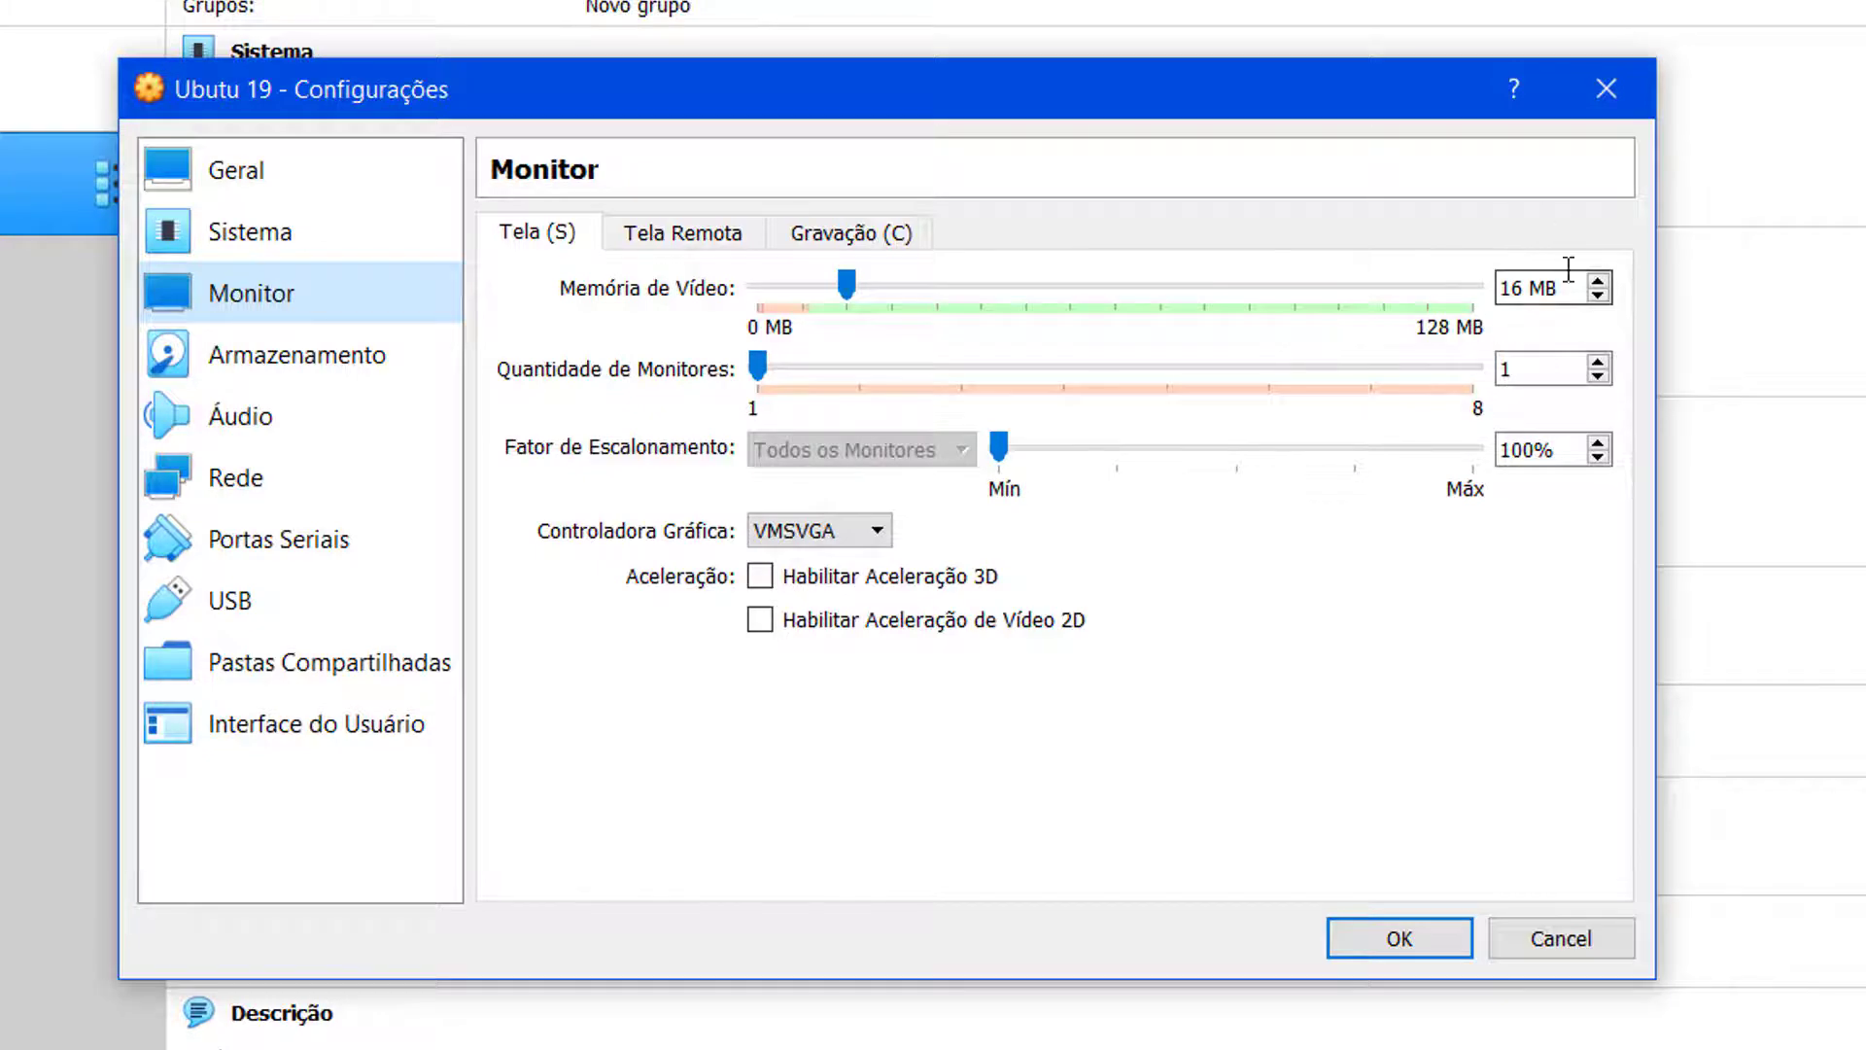
Step: Raise video memory to the 128 MB maximum and tick Habilitar Aceleração 3D
left_click_drag(850, 289, 1487, 309)
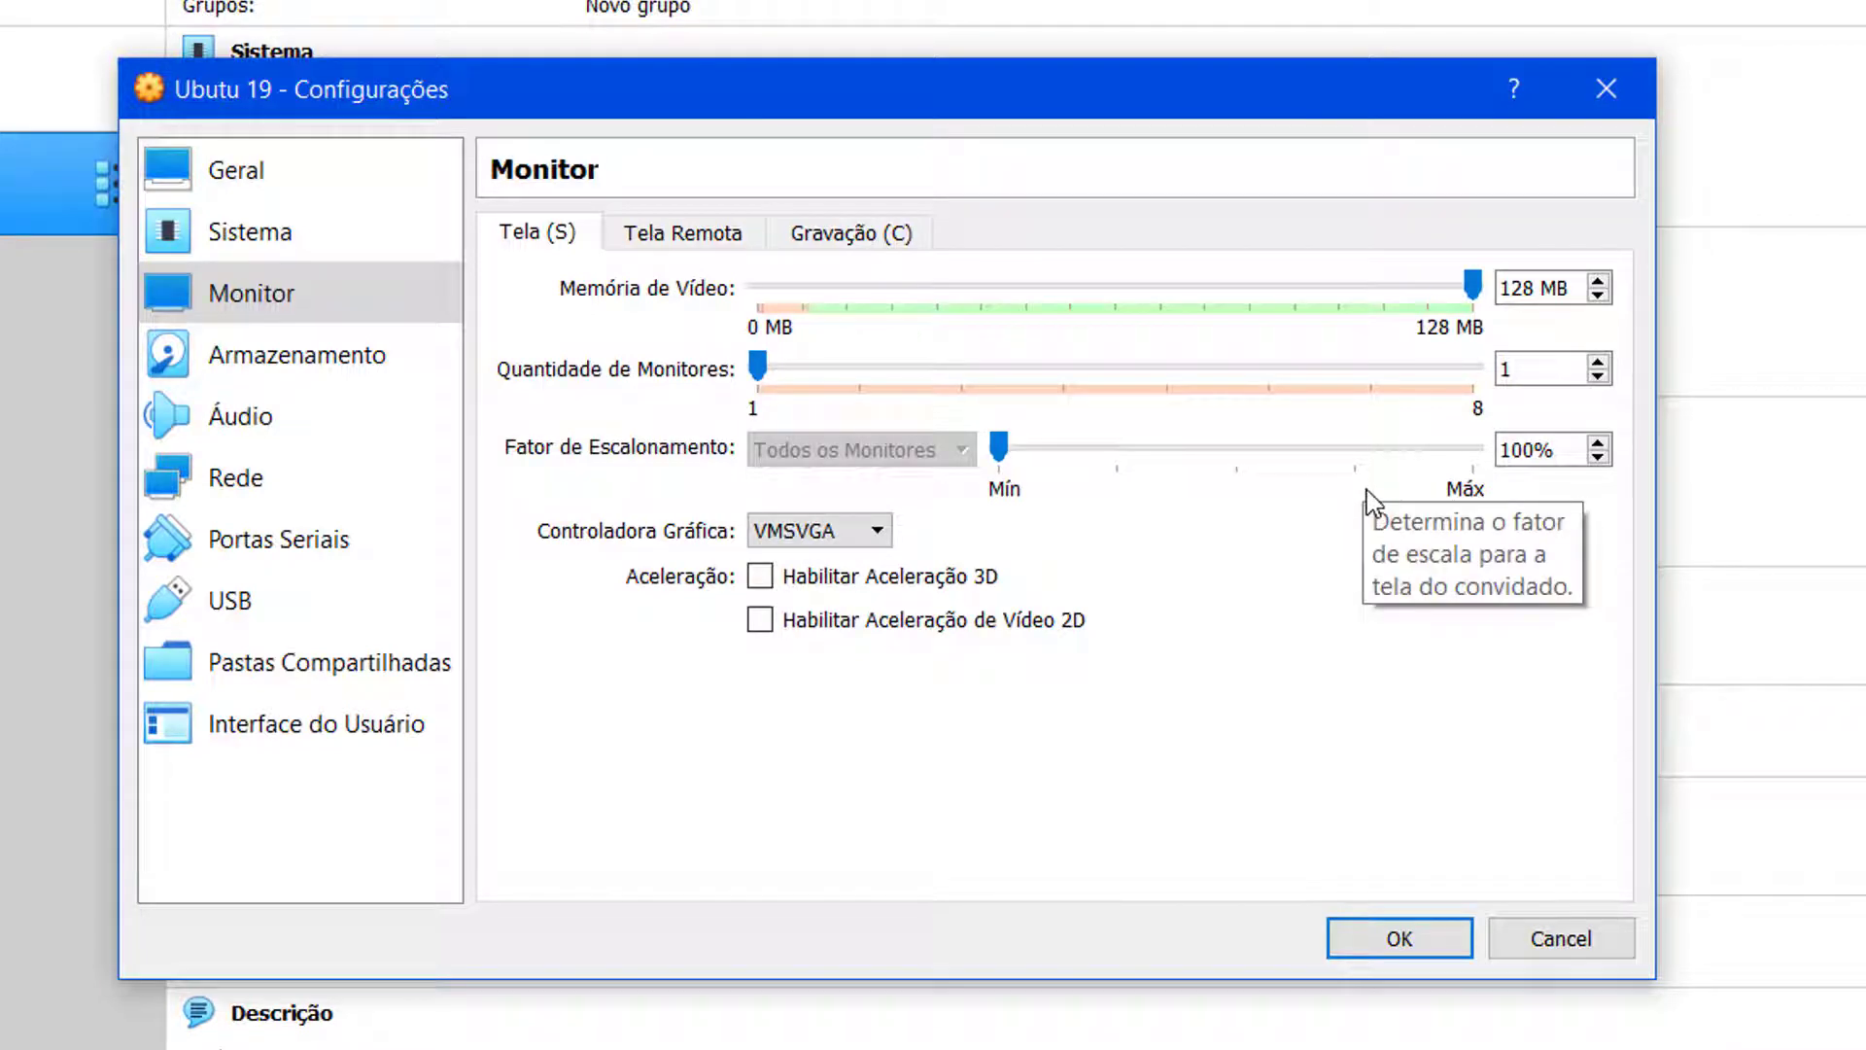
left_click(761, 577)
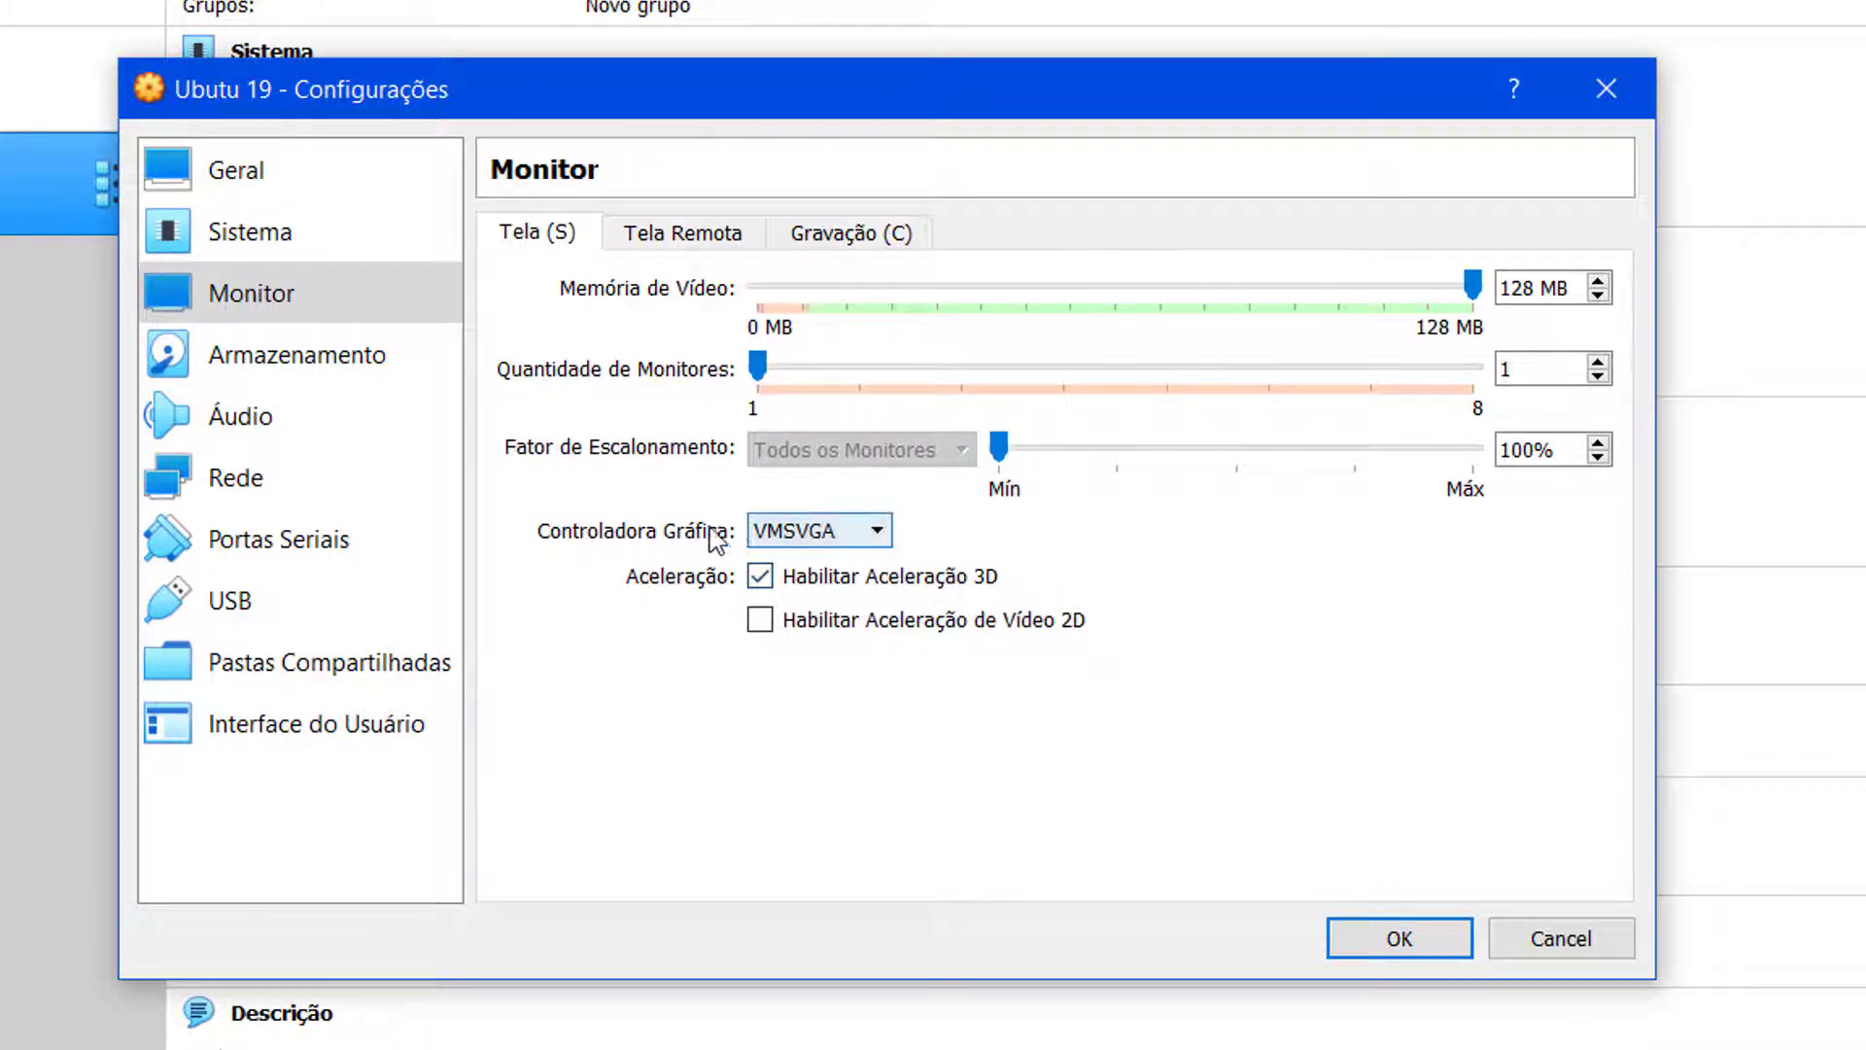
left_click(880, 533)
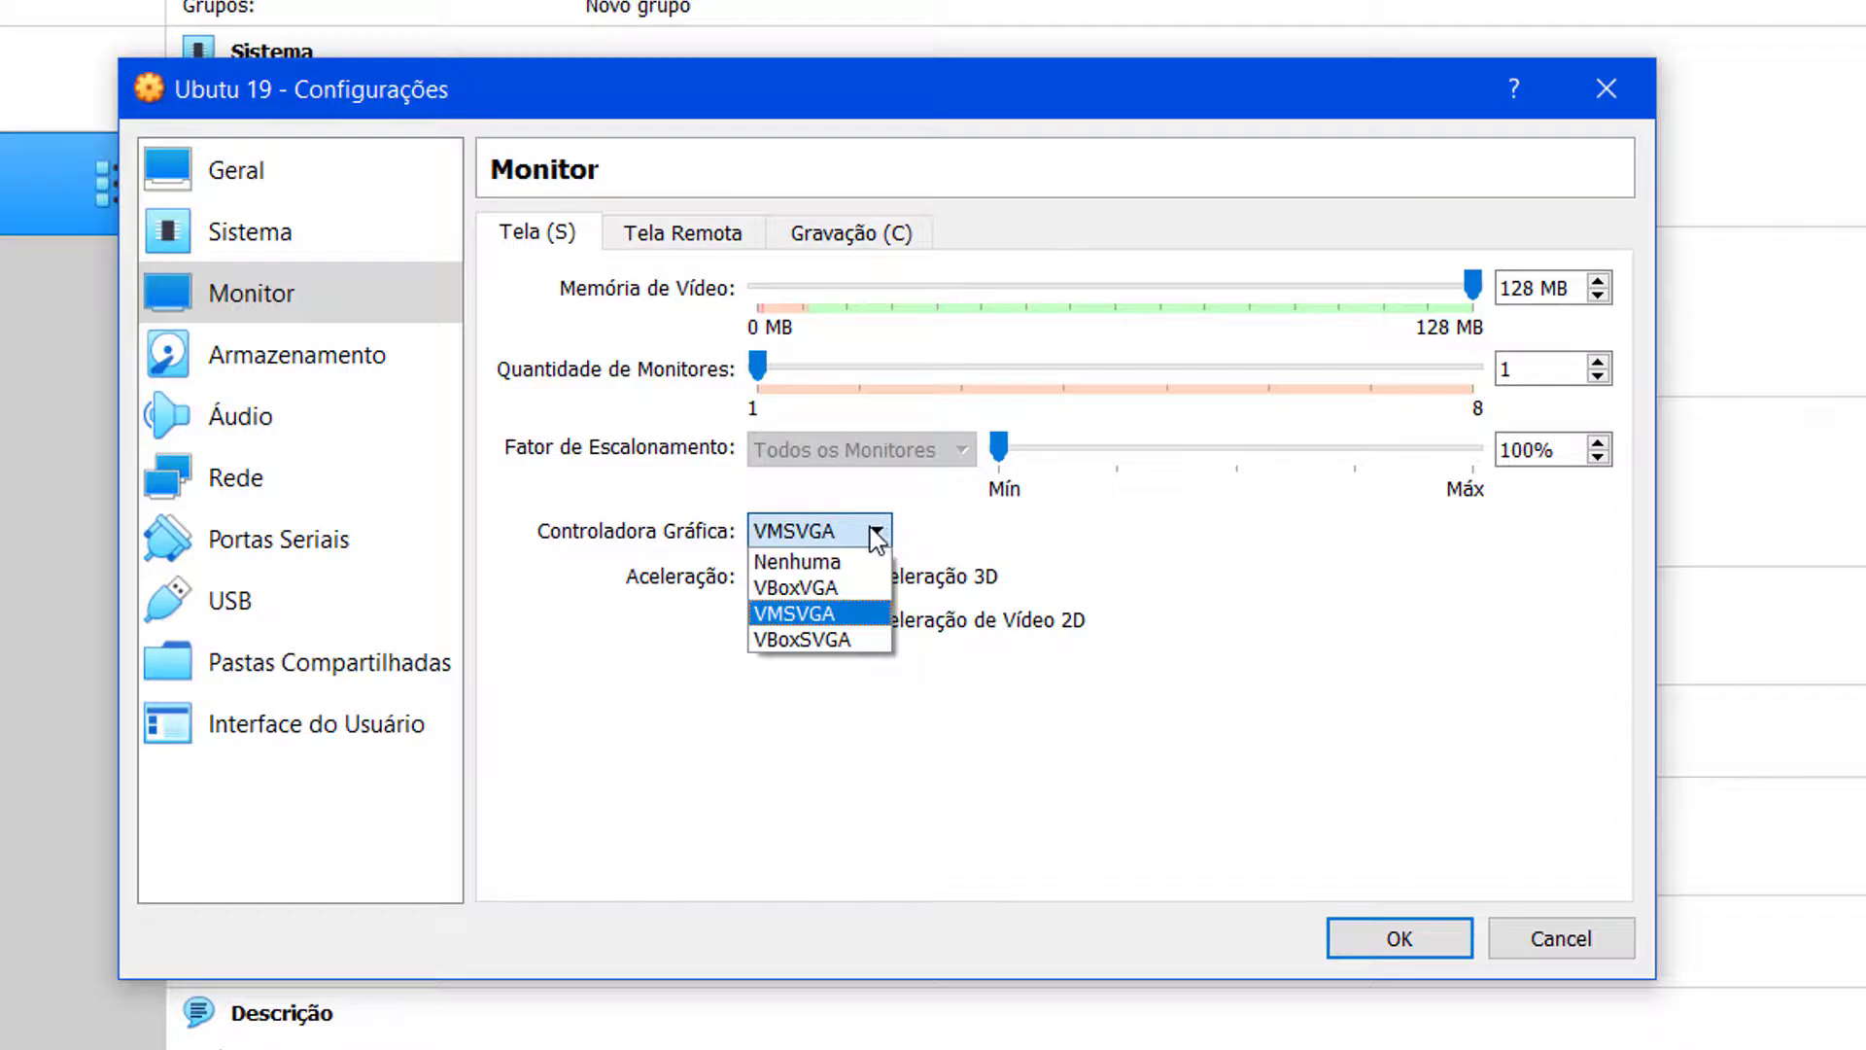
left_click(883, 534)
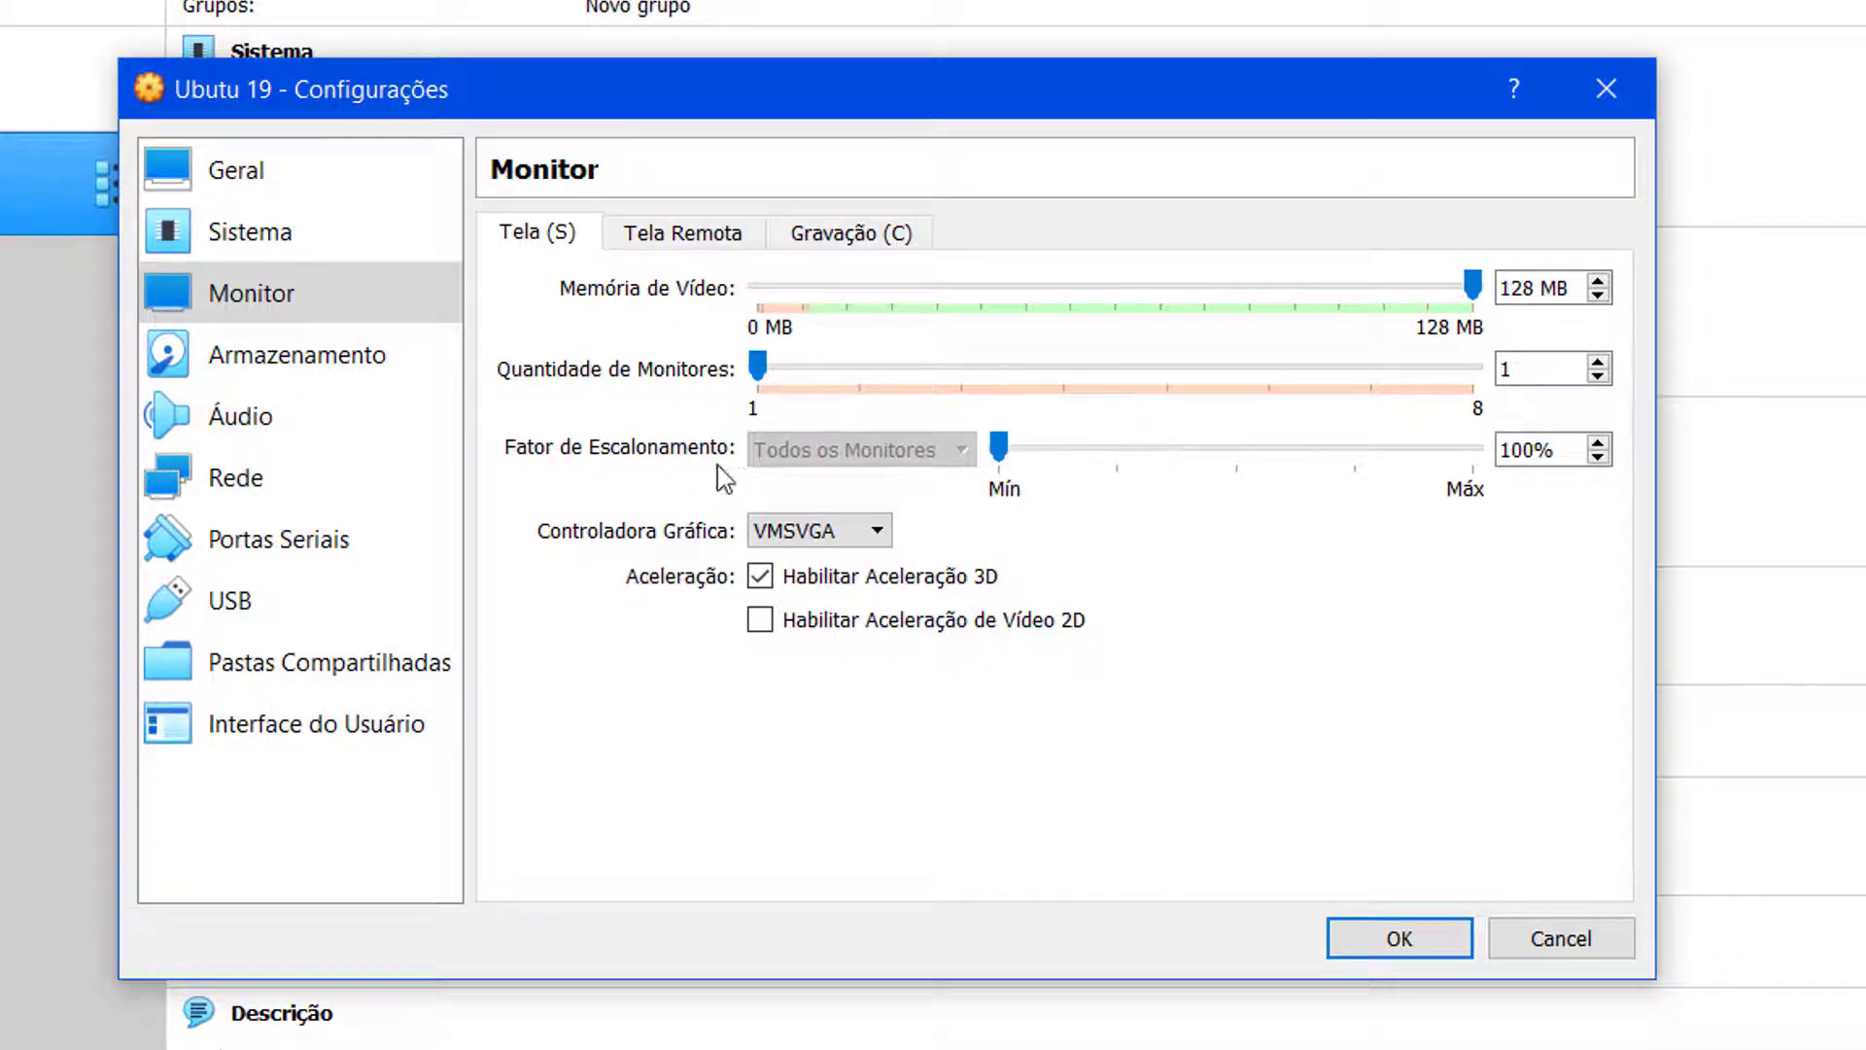
Step: Review the Tela Remota, Gravação, Avançado and Processador pages, then save the settings with OK
left_click(683, 235)
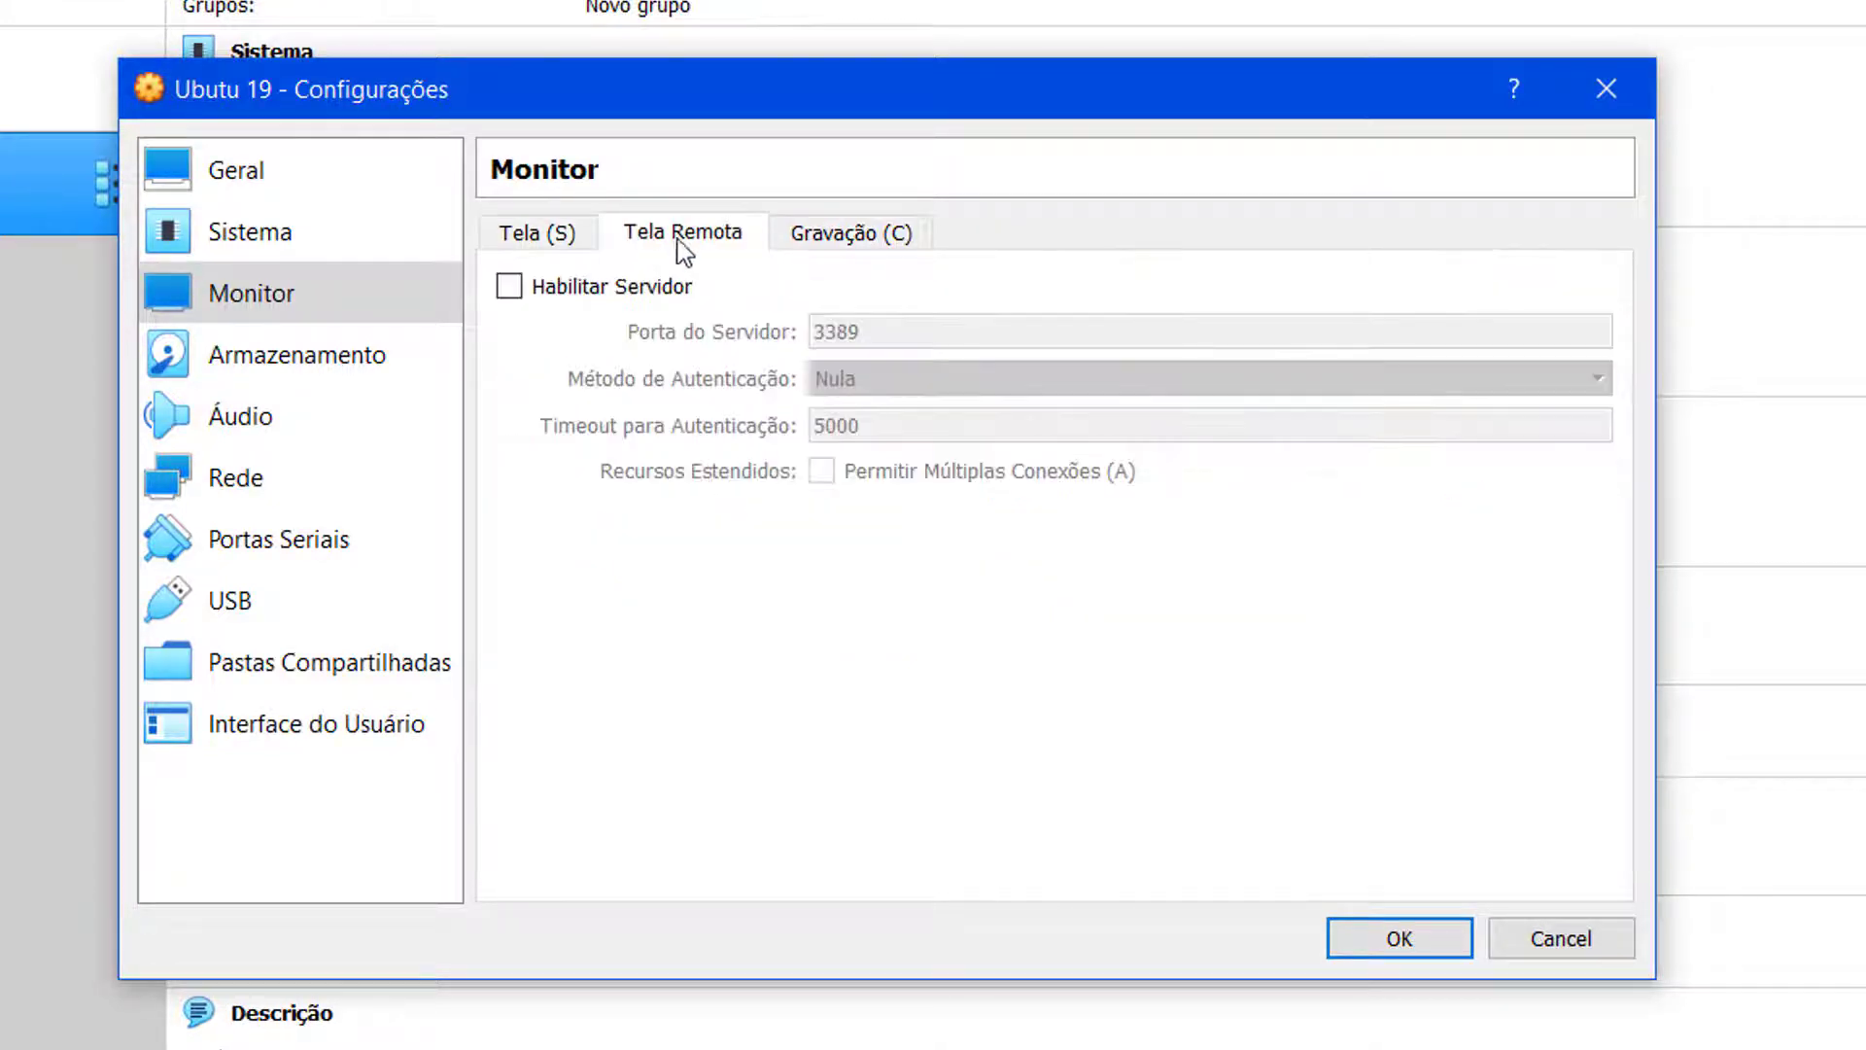
left_click(819, 235)
left_click(564, 238)
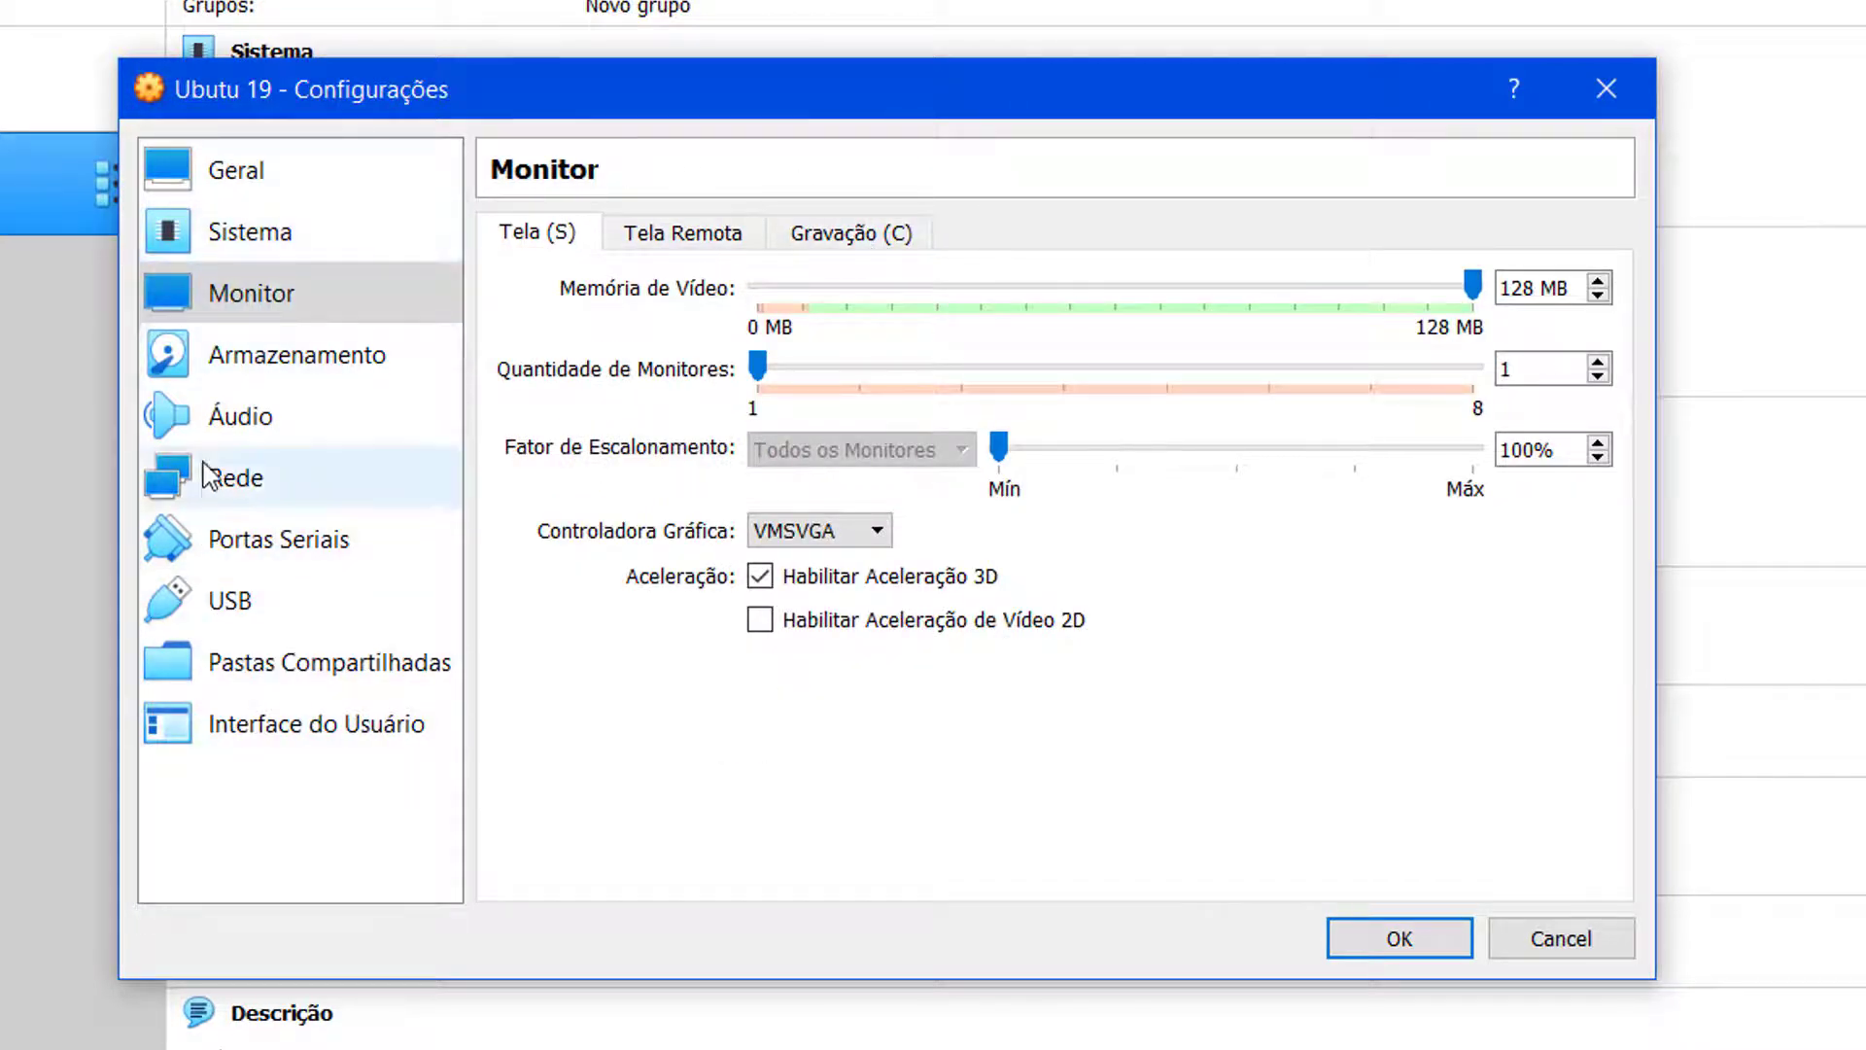
left_click(229, 185)
left_click(668, 241)
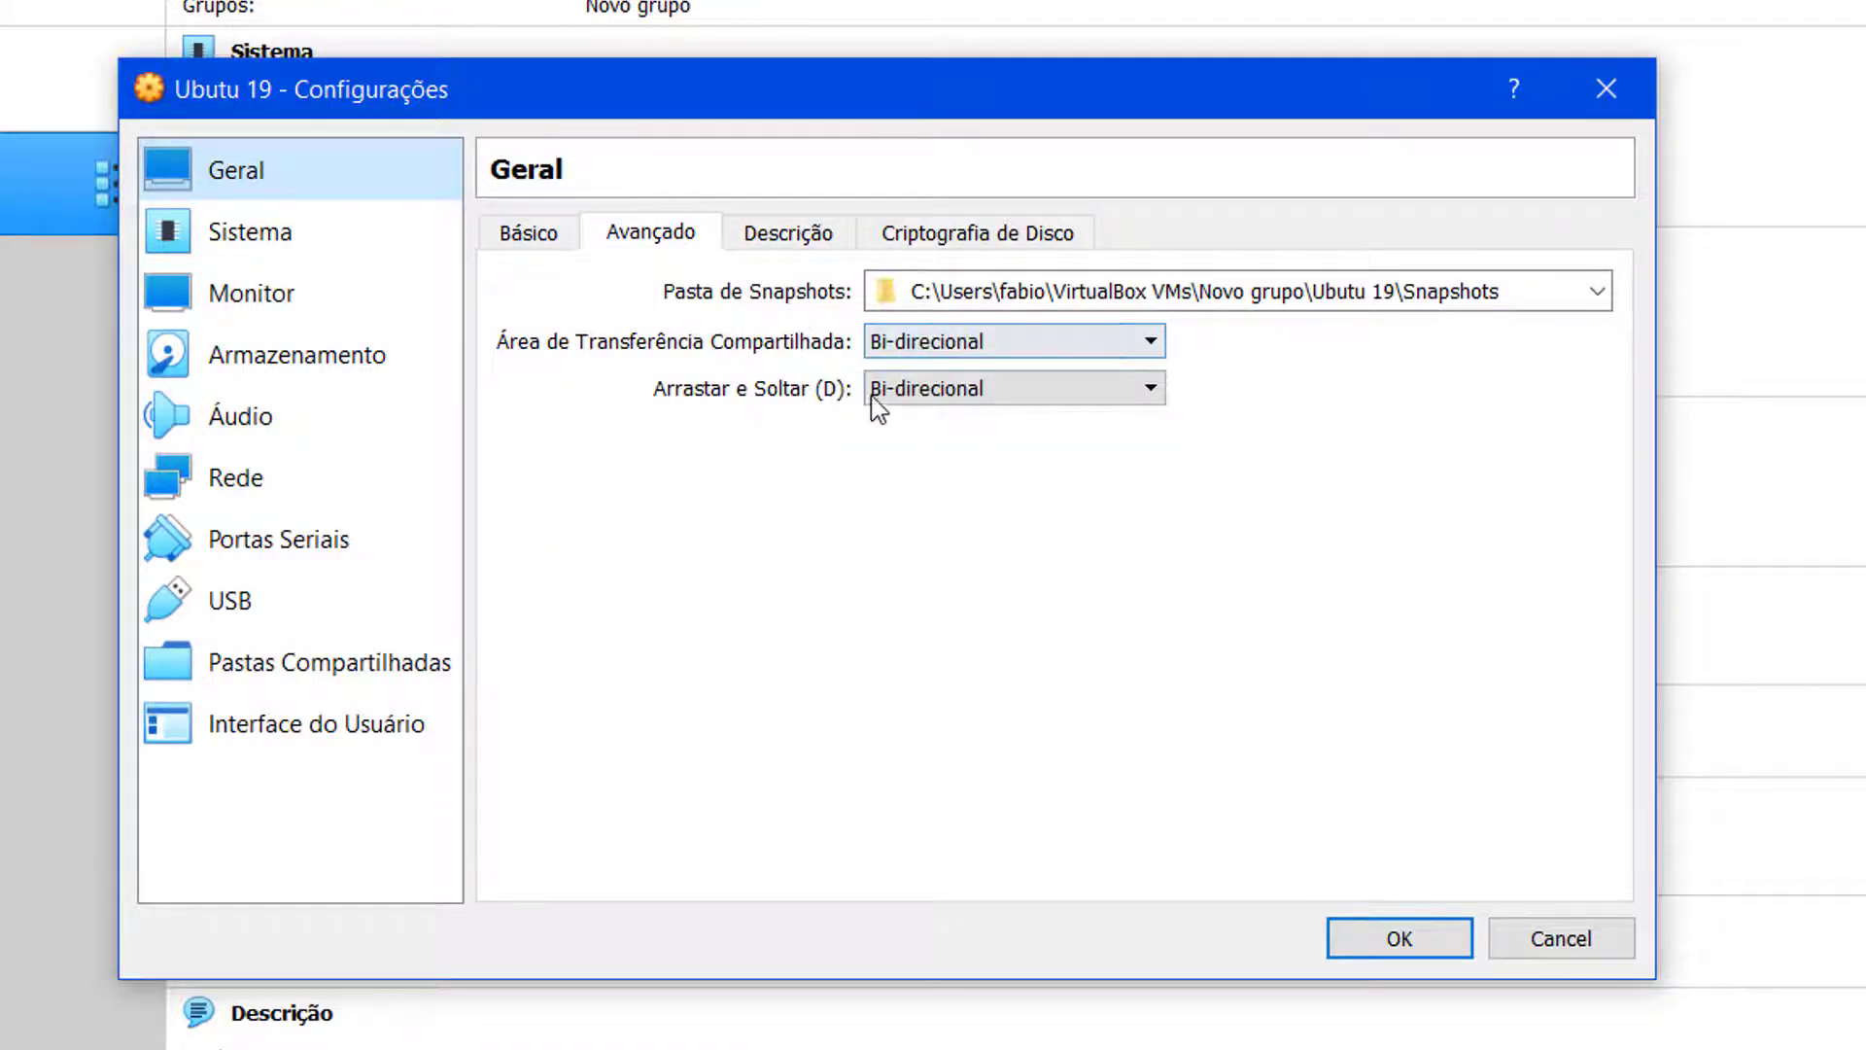
left_click(309, 245)
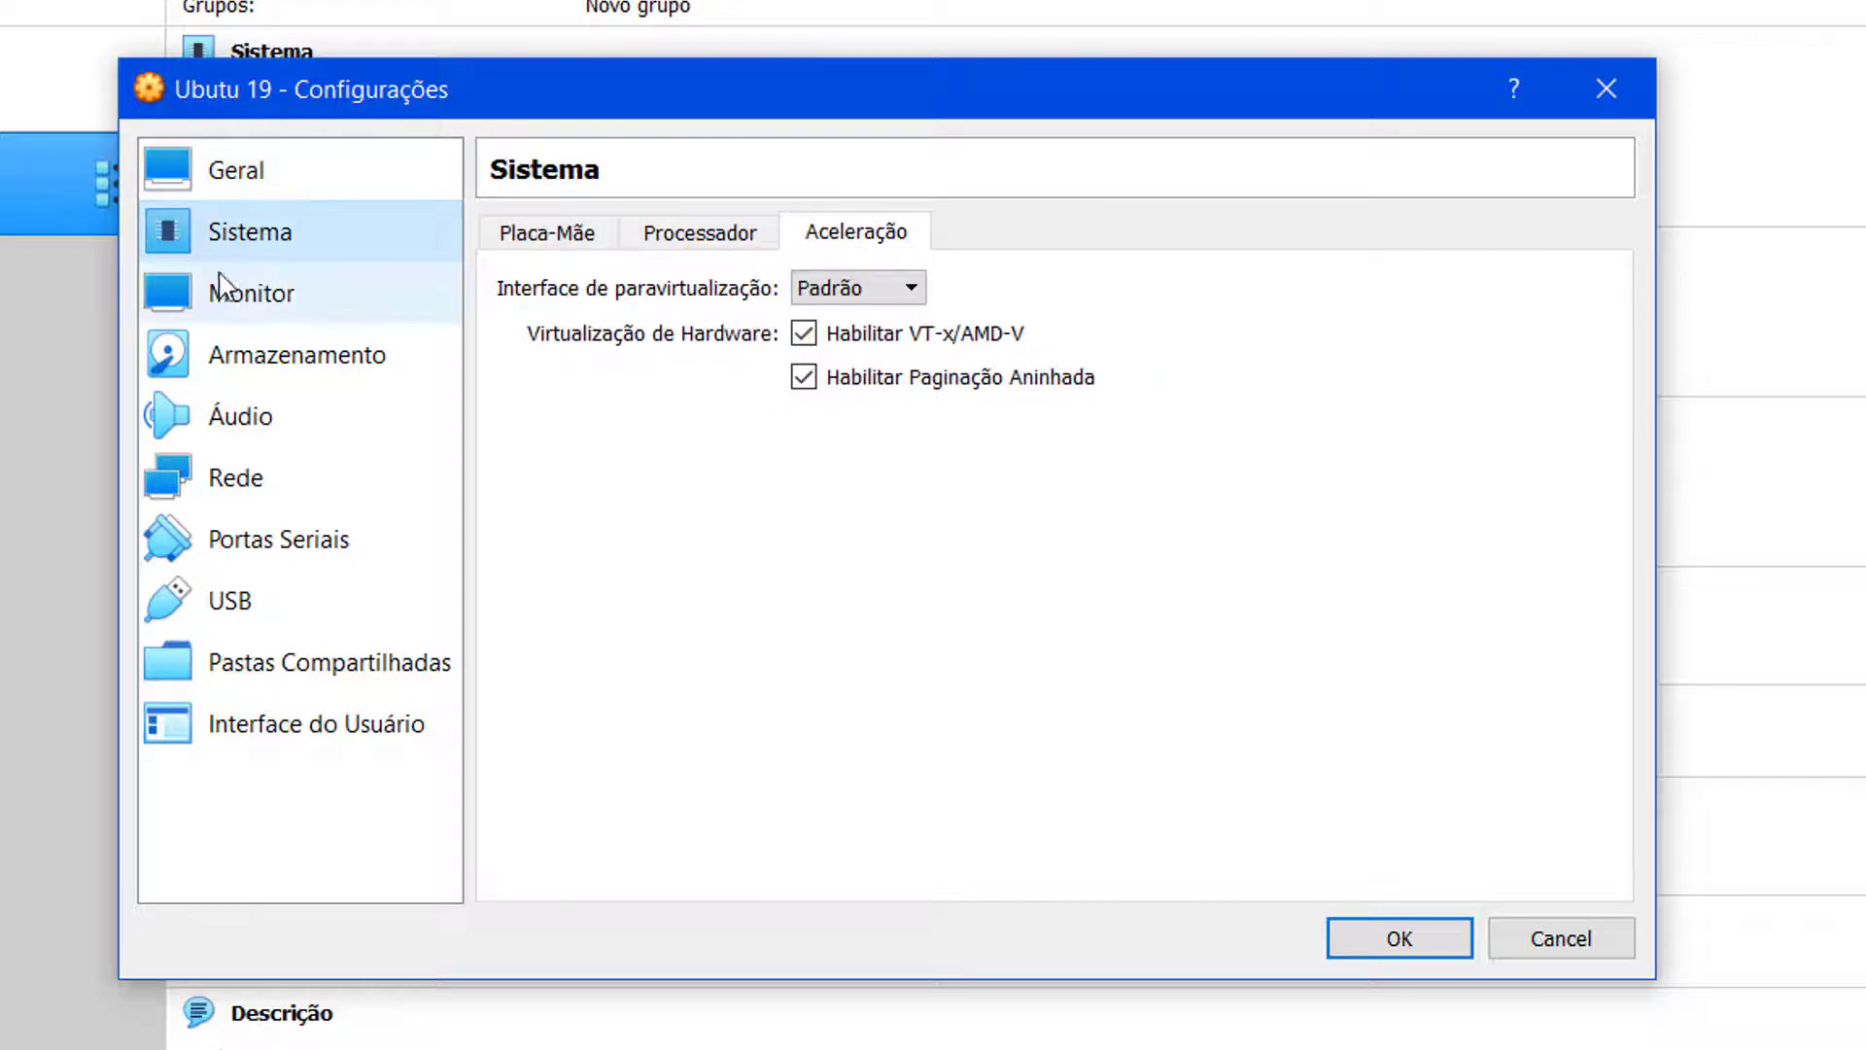
left_click(740, 241)
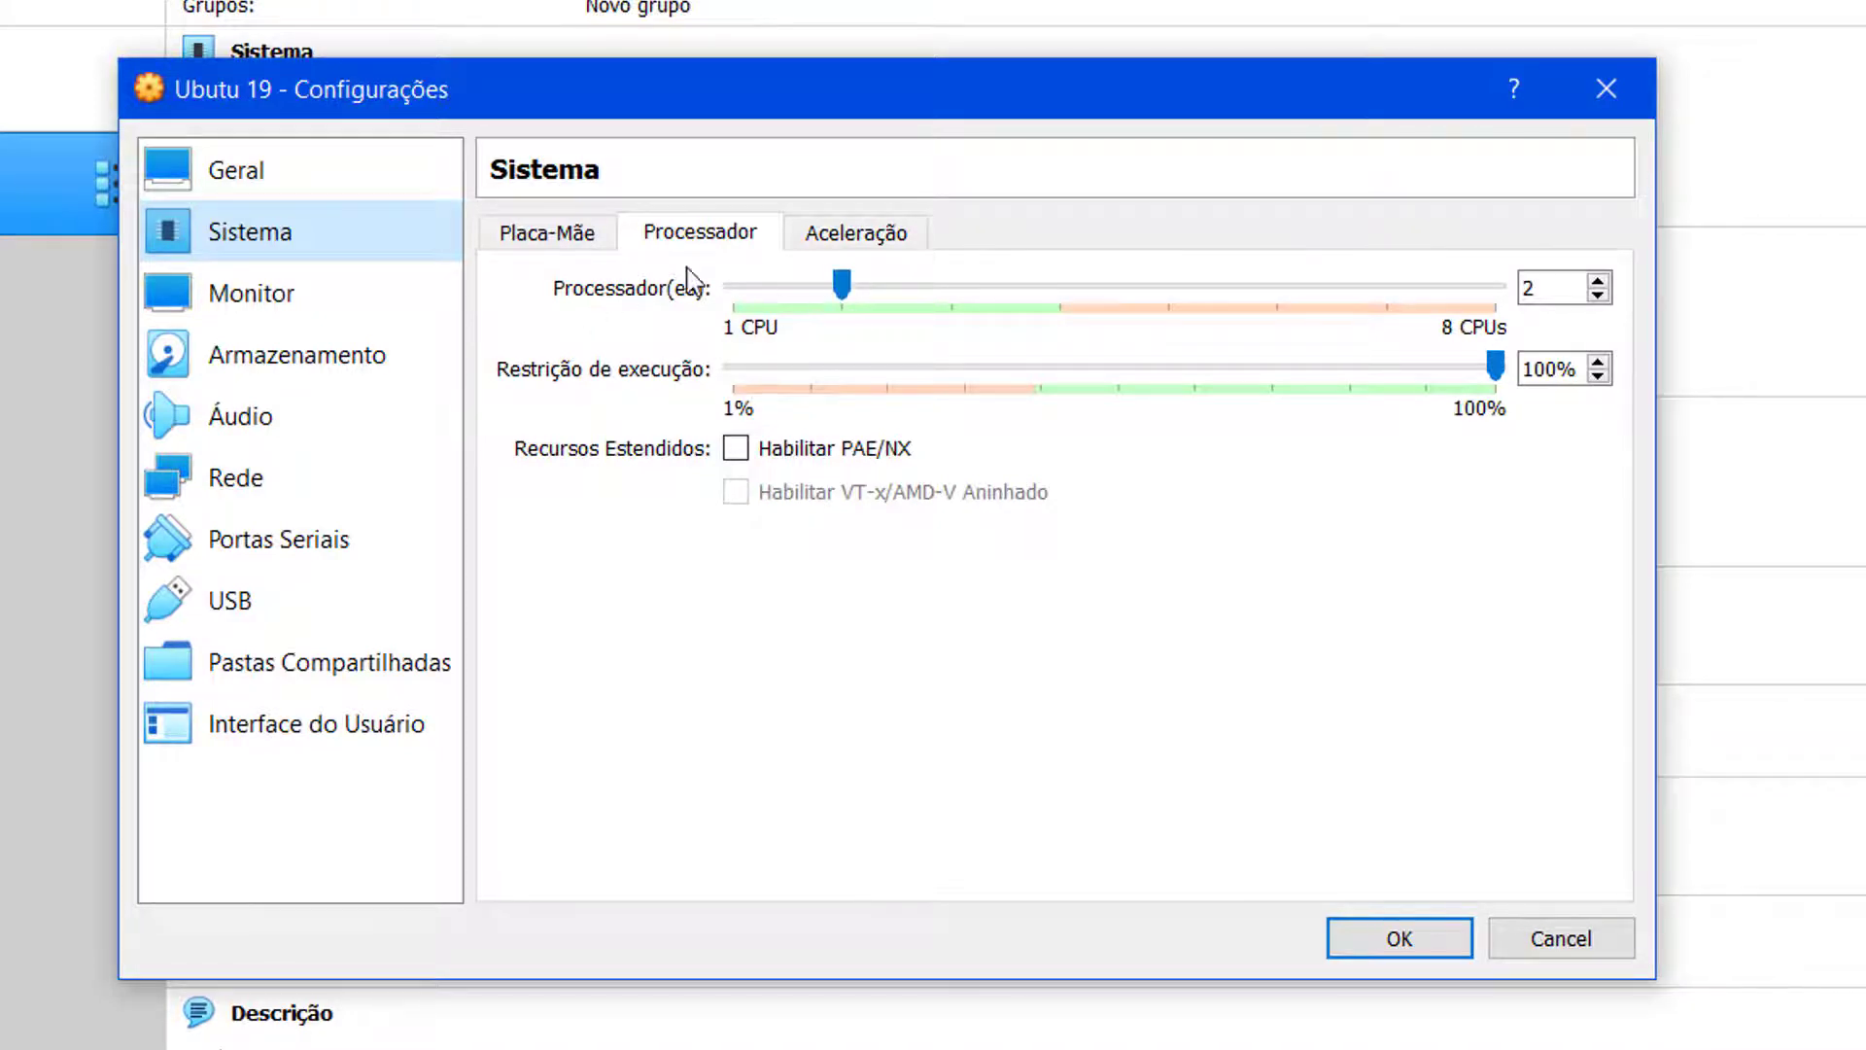
left_click(319, 302)
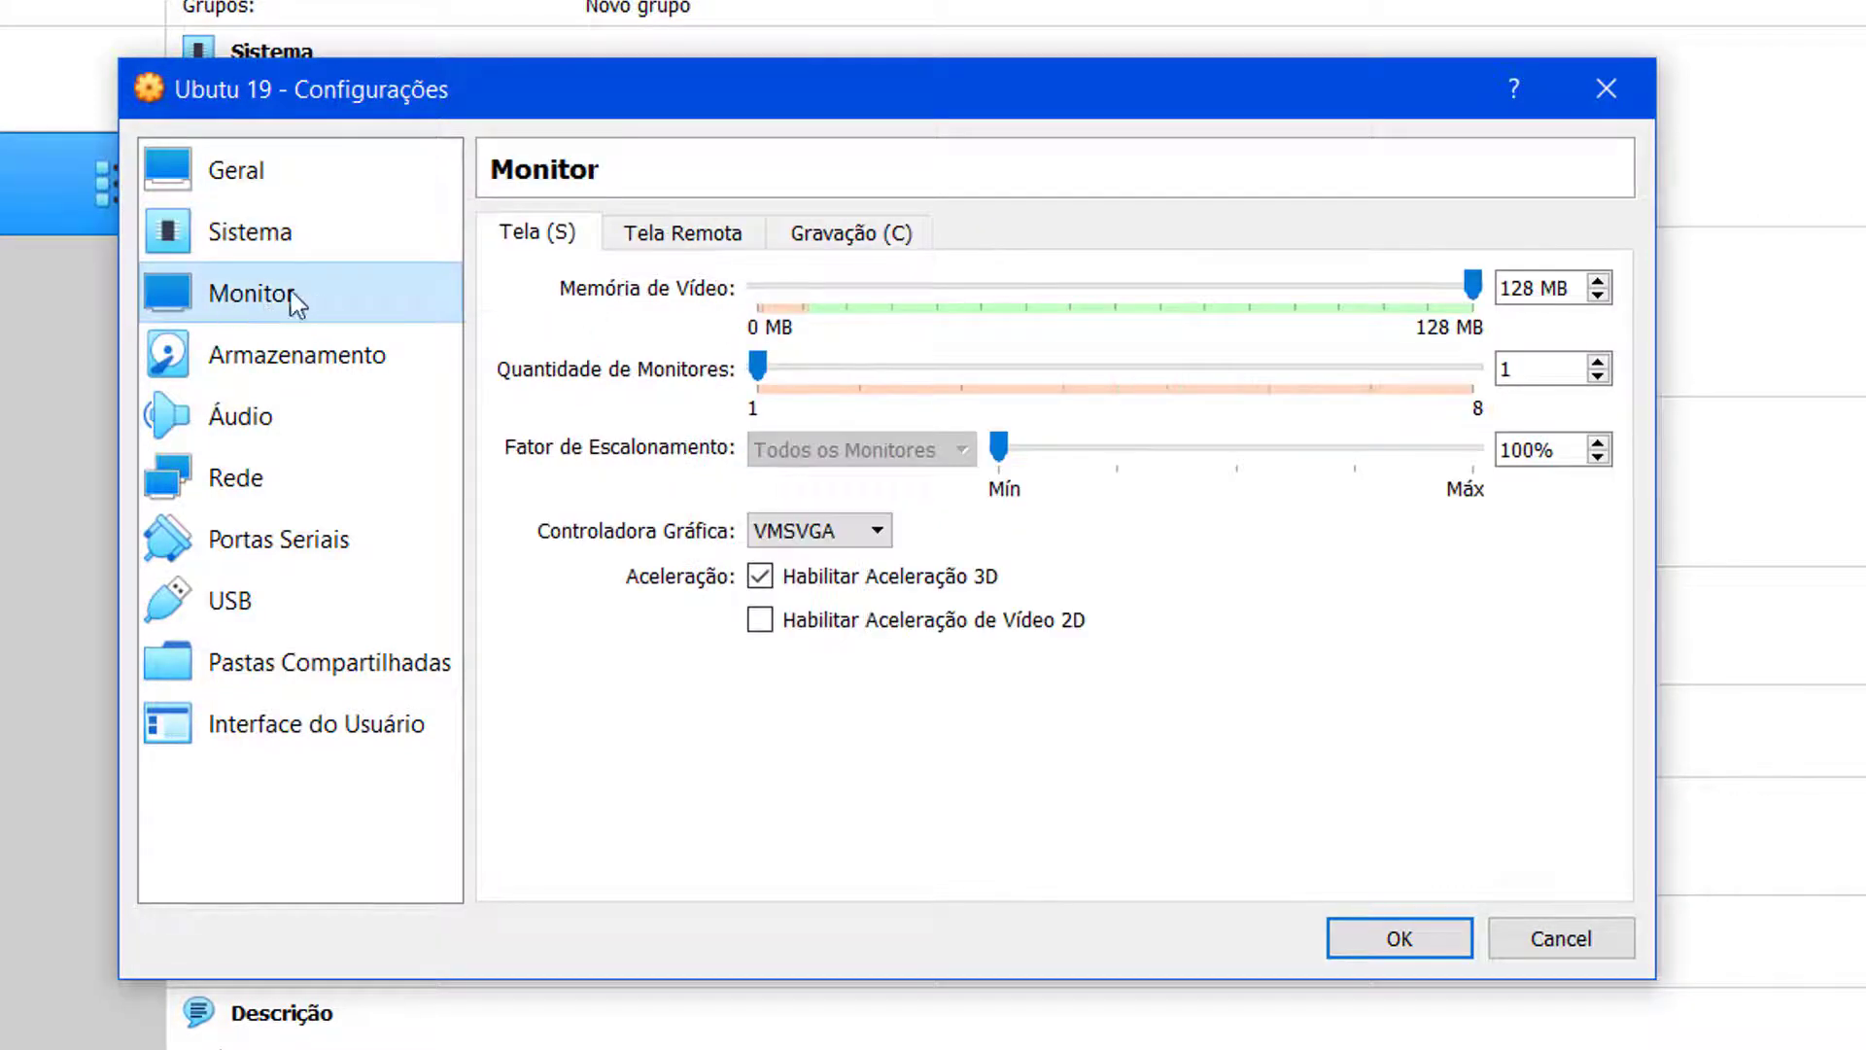
left_click(1472, 287)
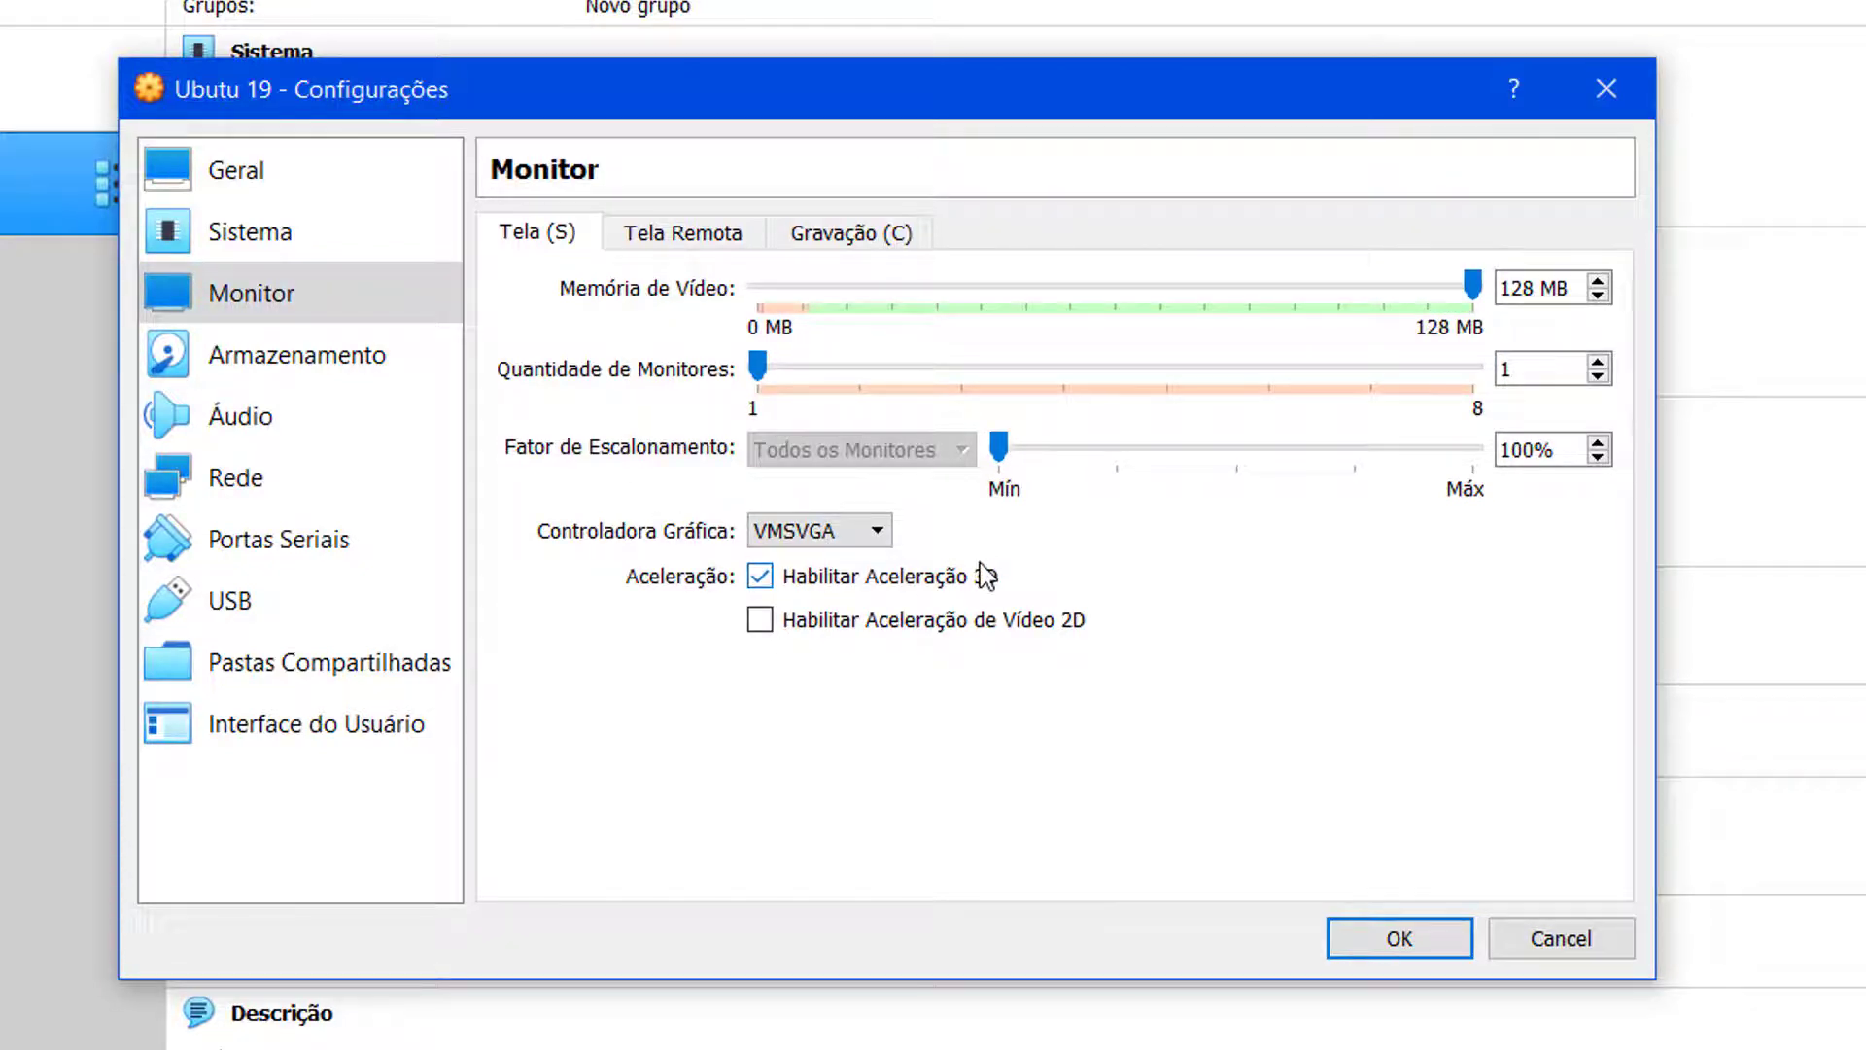
left_click(1438, 943)
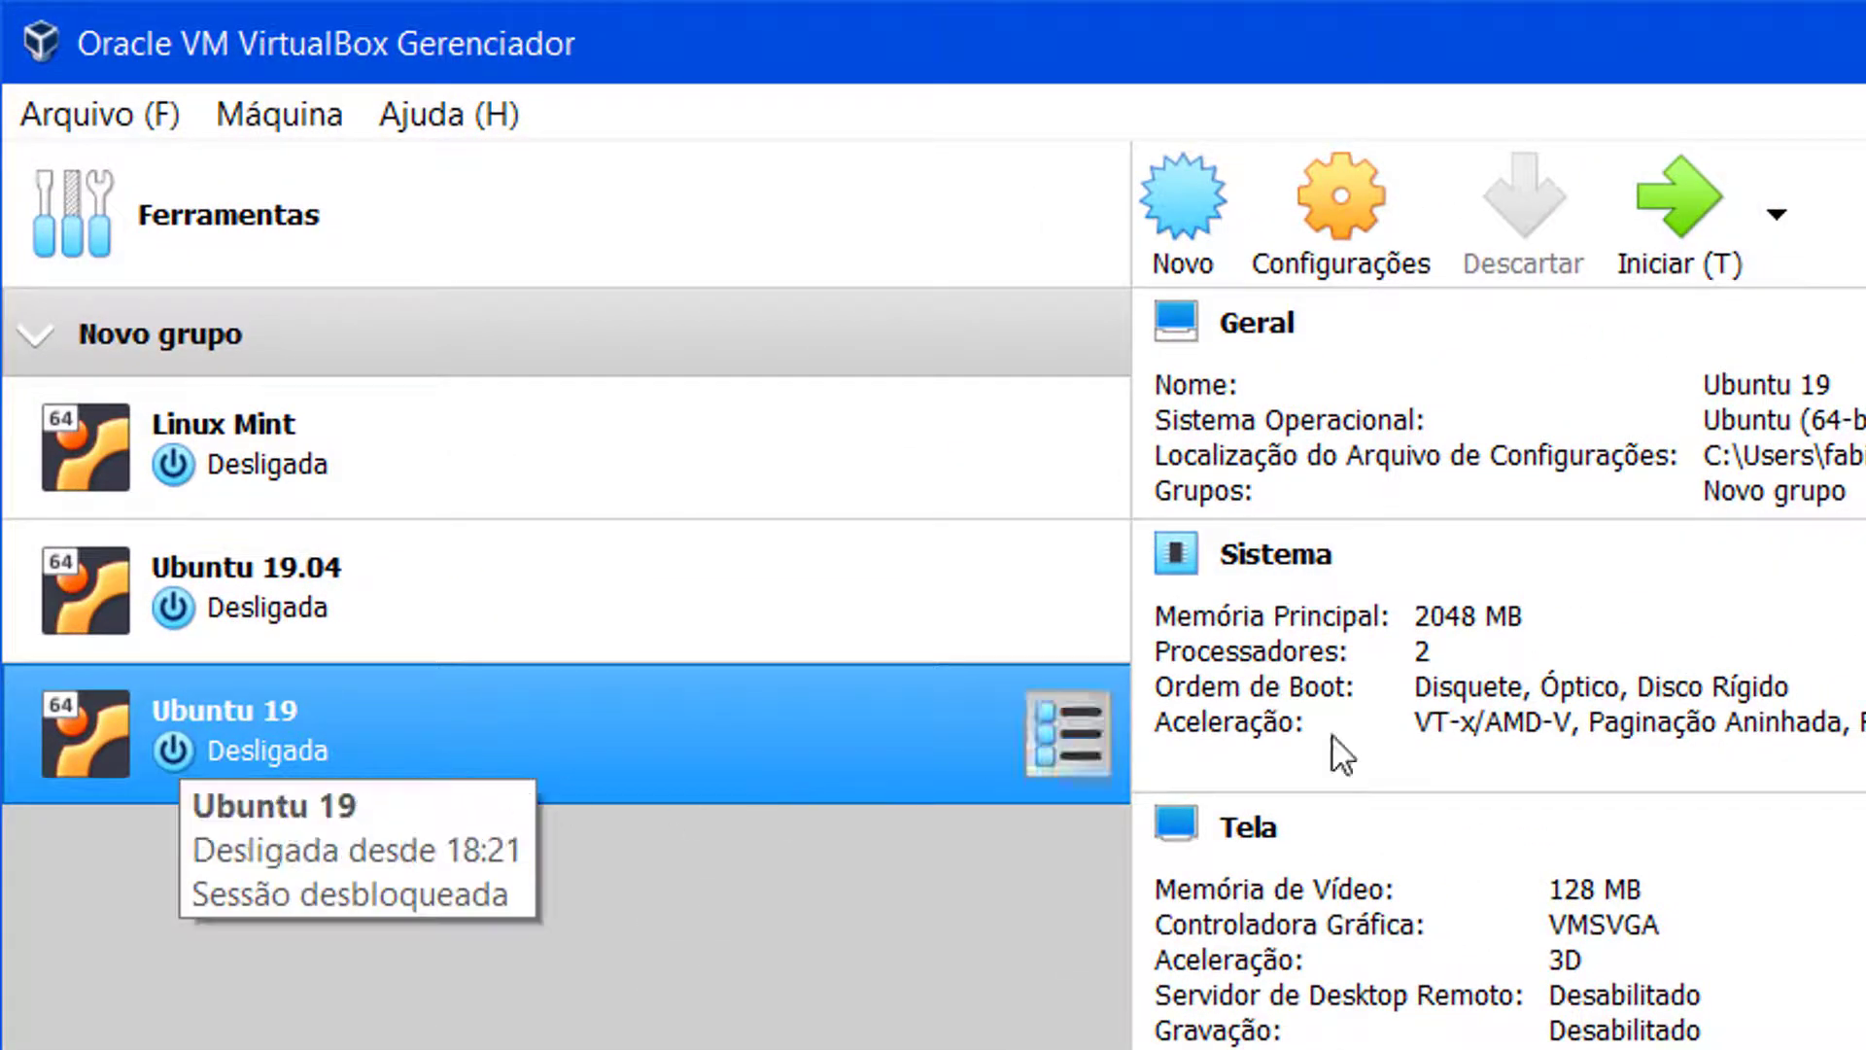
Step: Launch the Ubuntu 19 virtual machine from the VirtualBox toolbar
left_click(1663, 250)
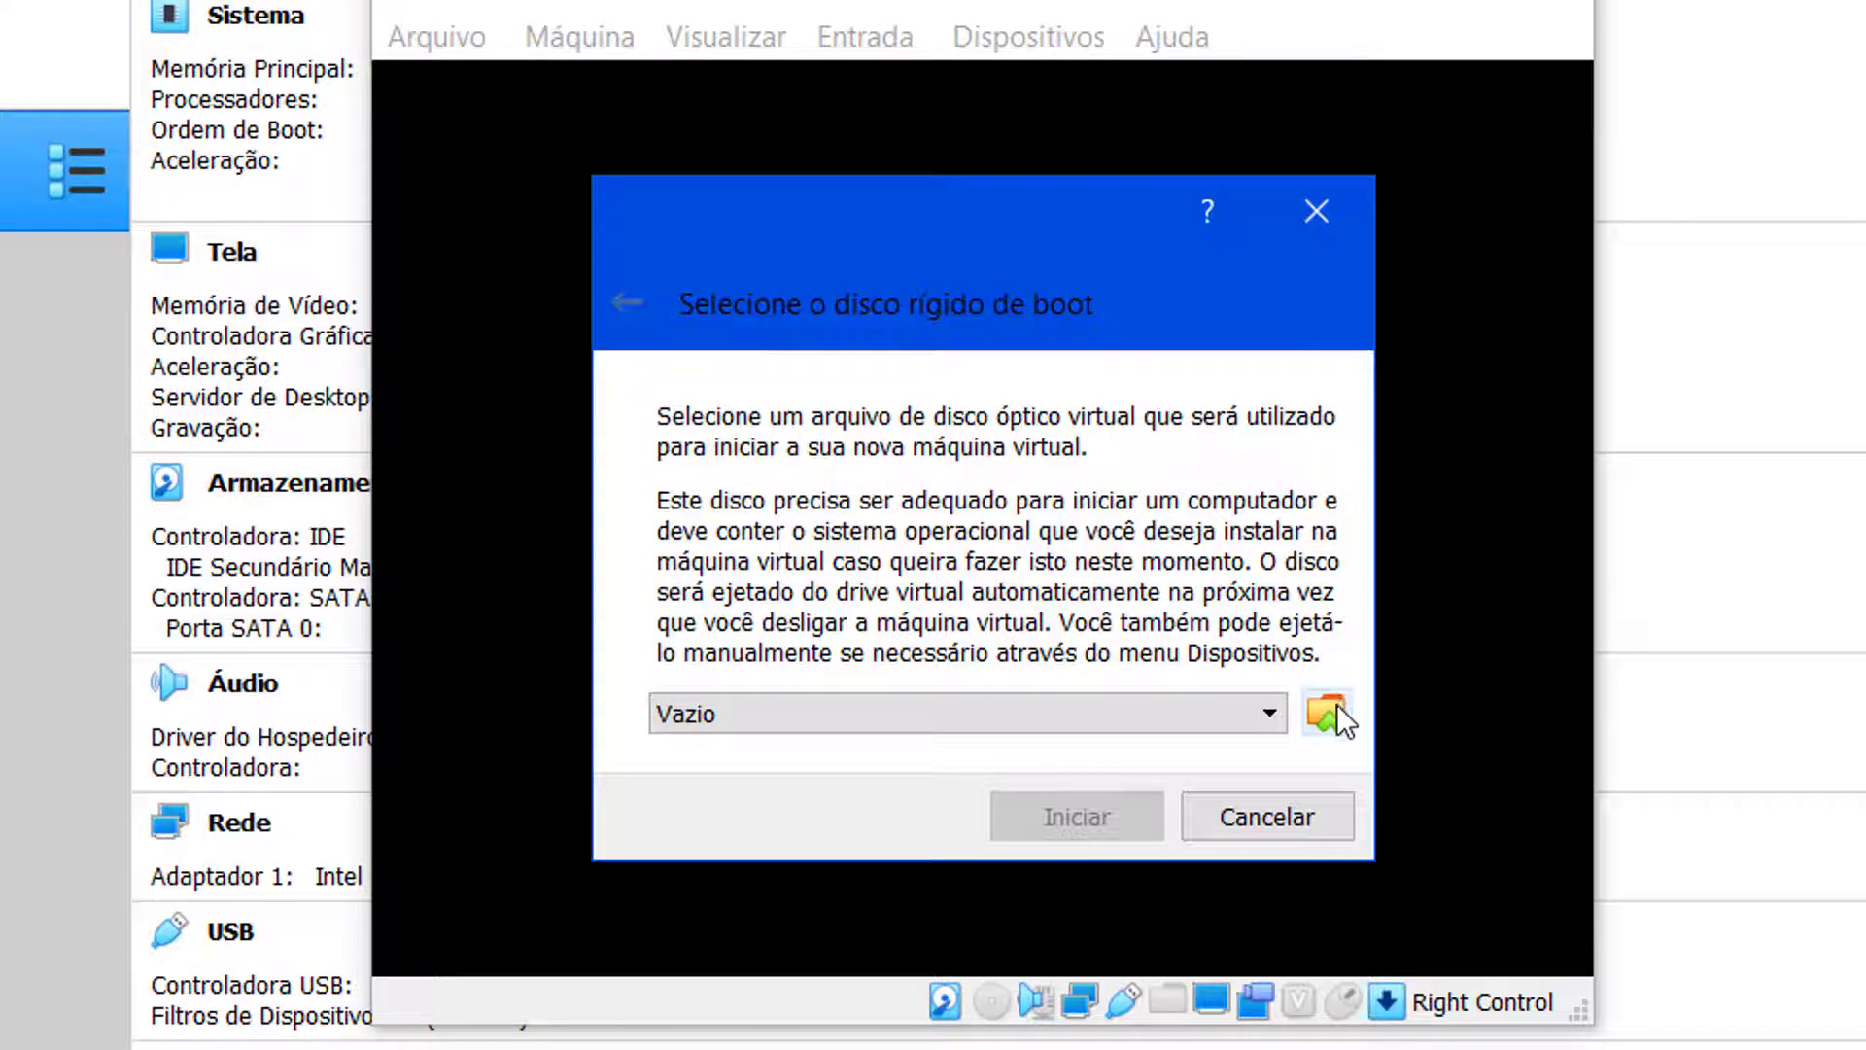
Step: Pick ubuntu-19.04-desktop-amd64.iso from Imagens Sist Operacionais as the VM's startup disc
left_click(1337, 706)
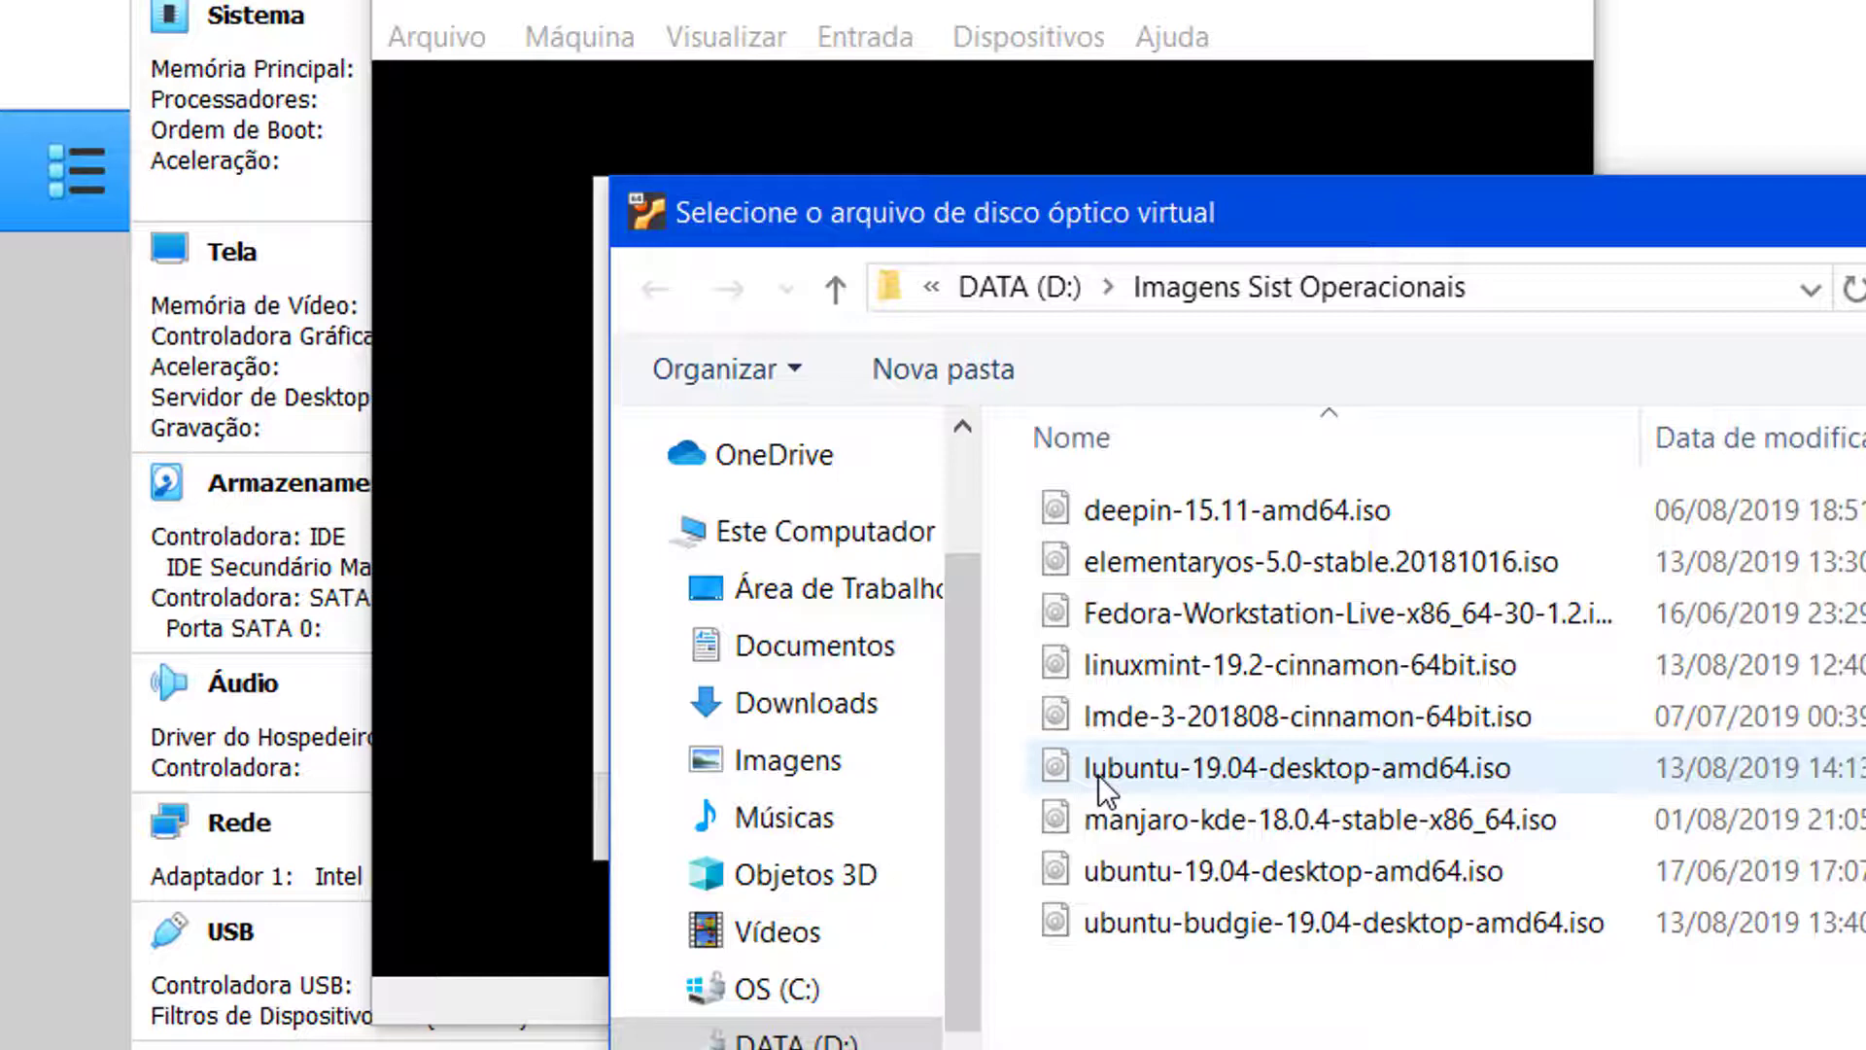
left_click(1195, 510)
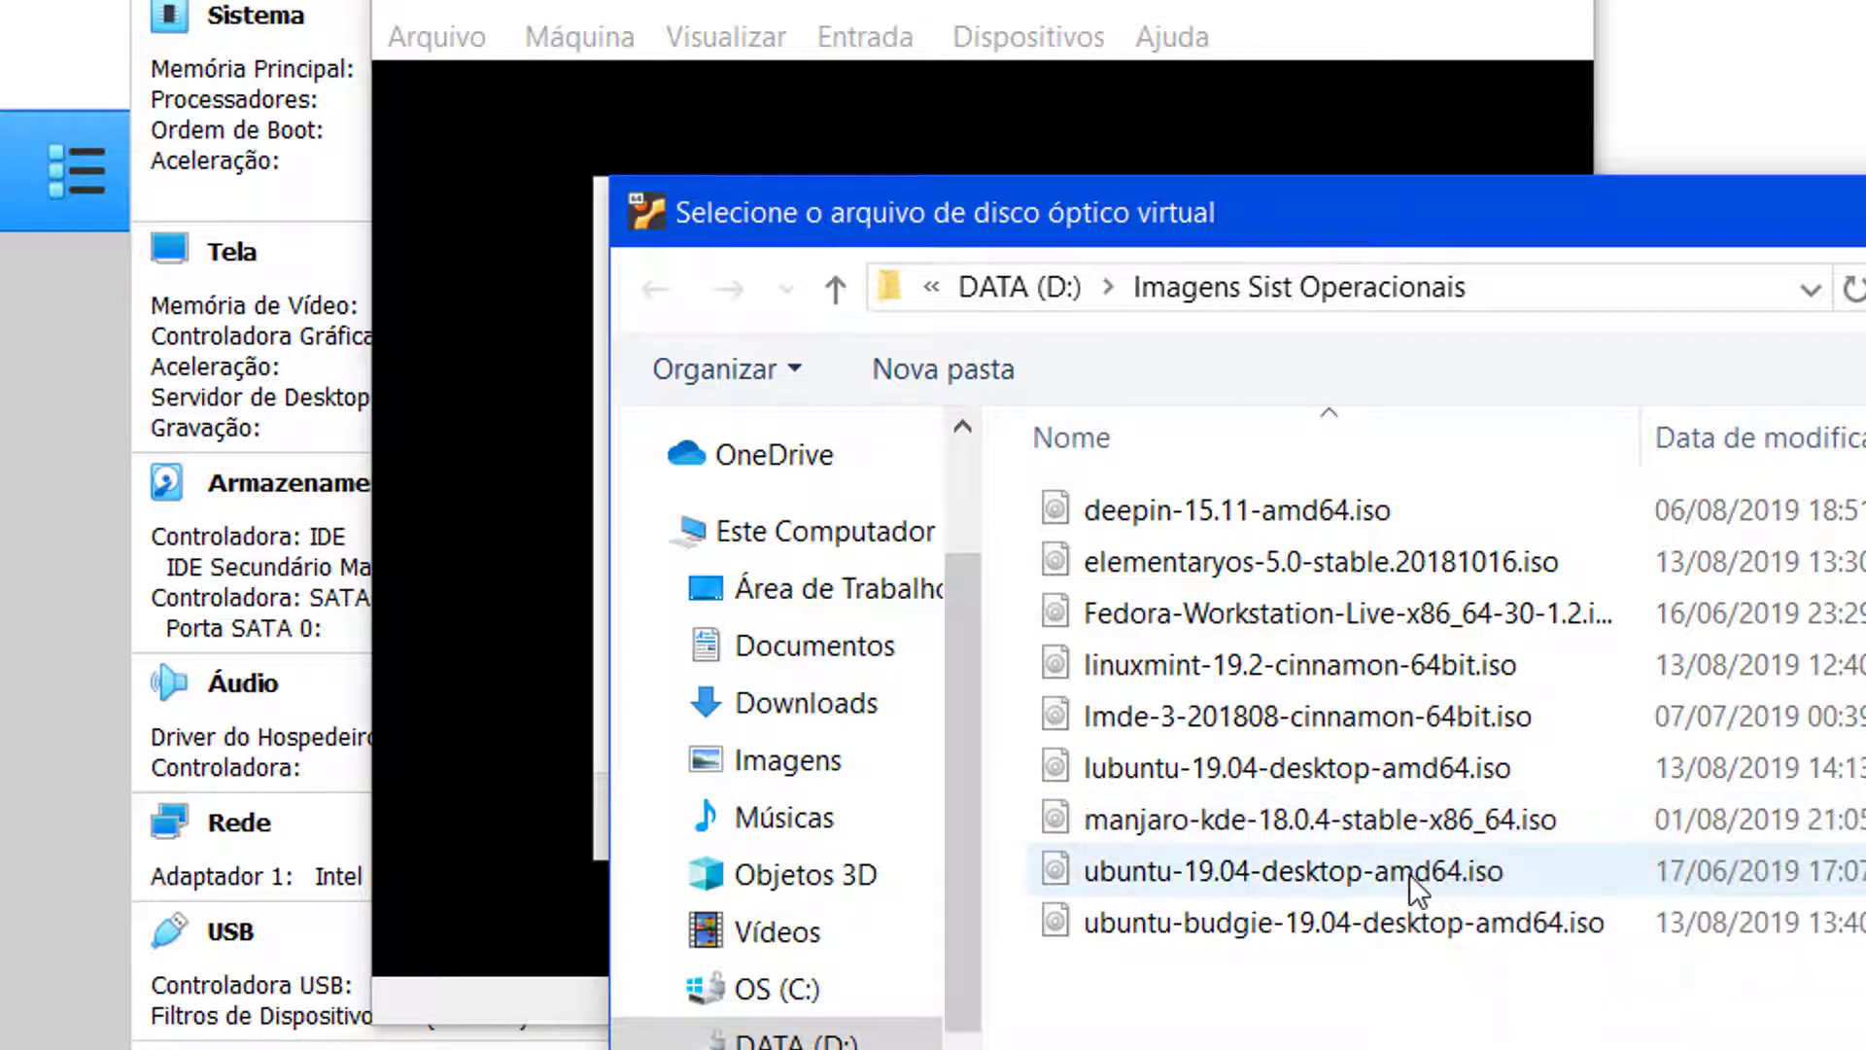
left_click(1310, 883)
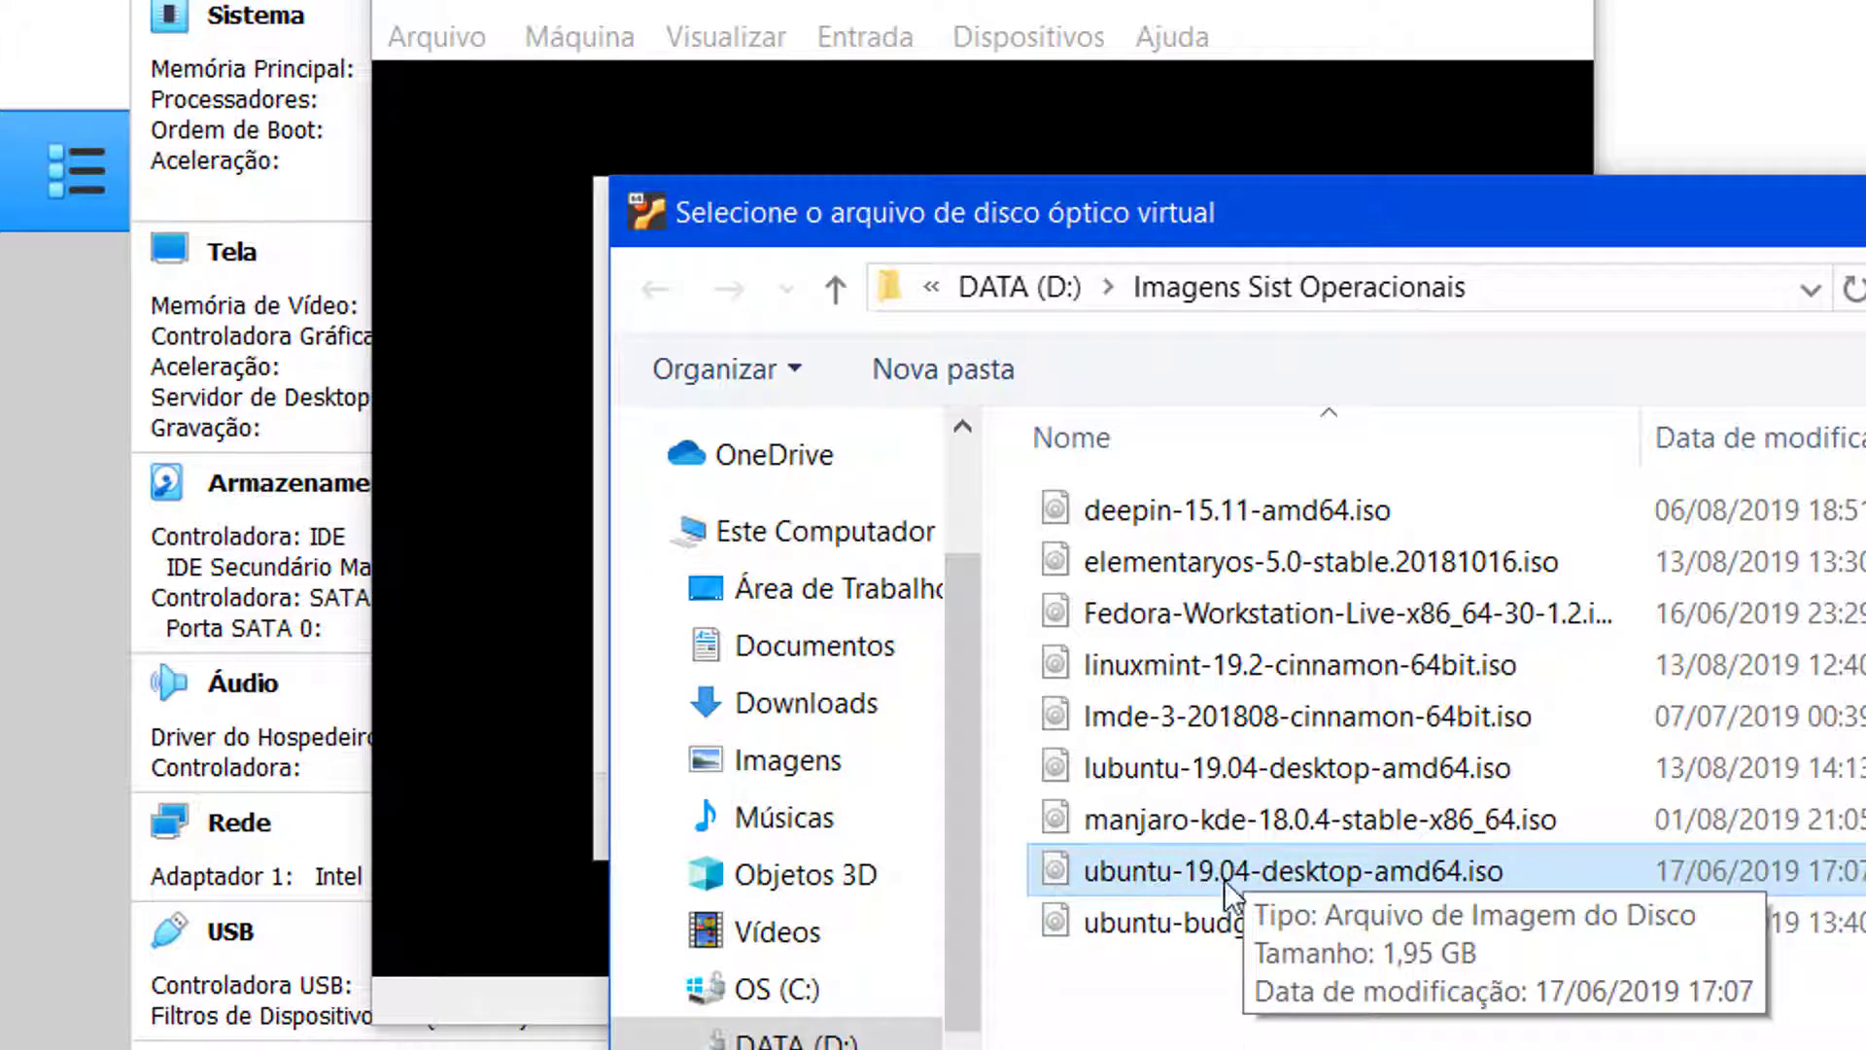
left_click(1293, 870)
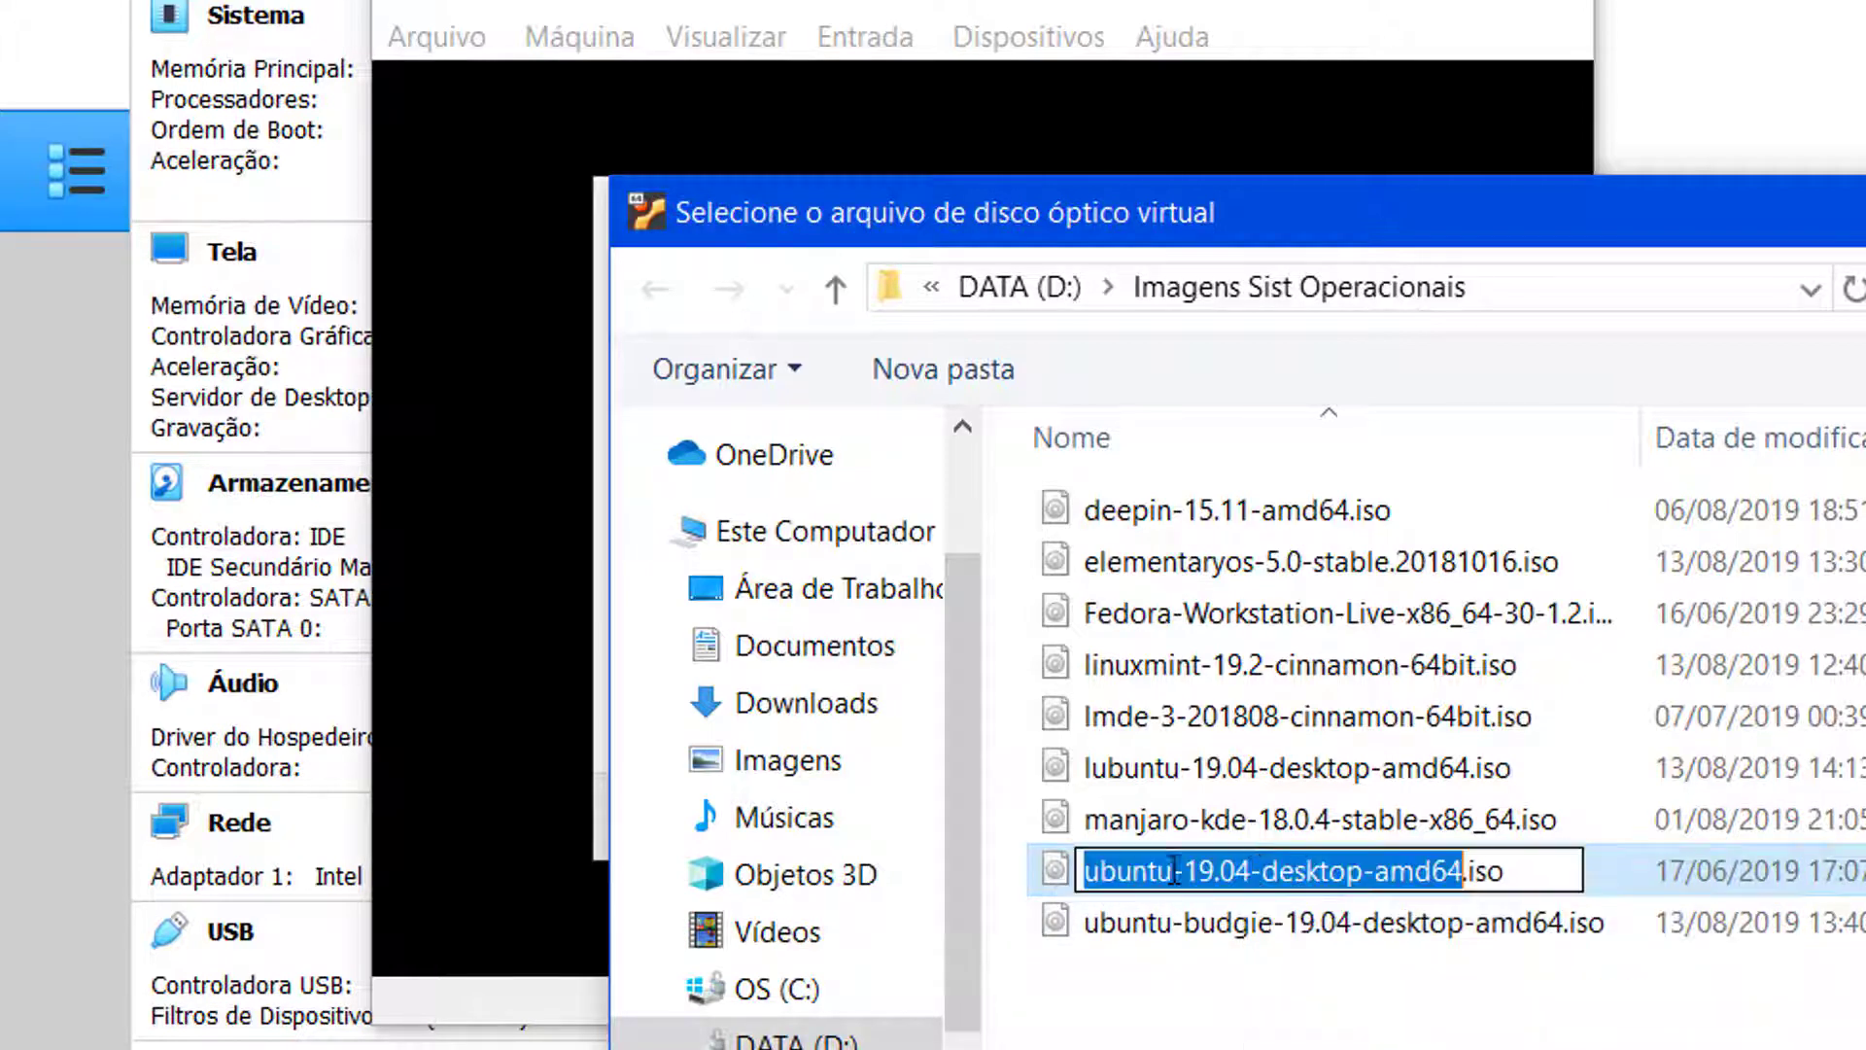
key("Escape")
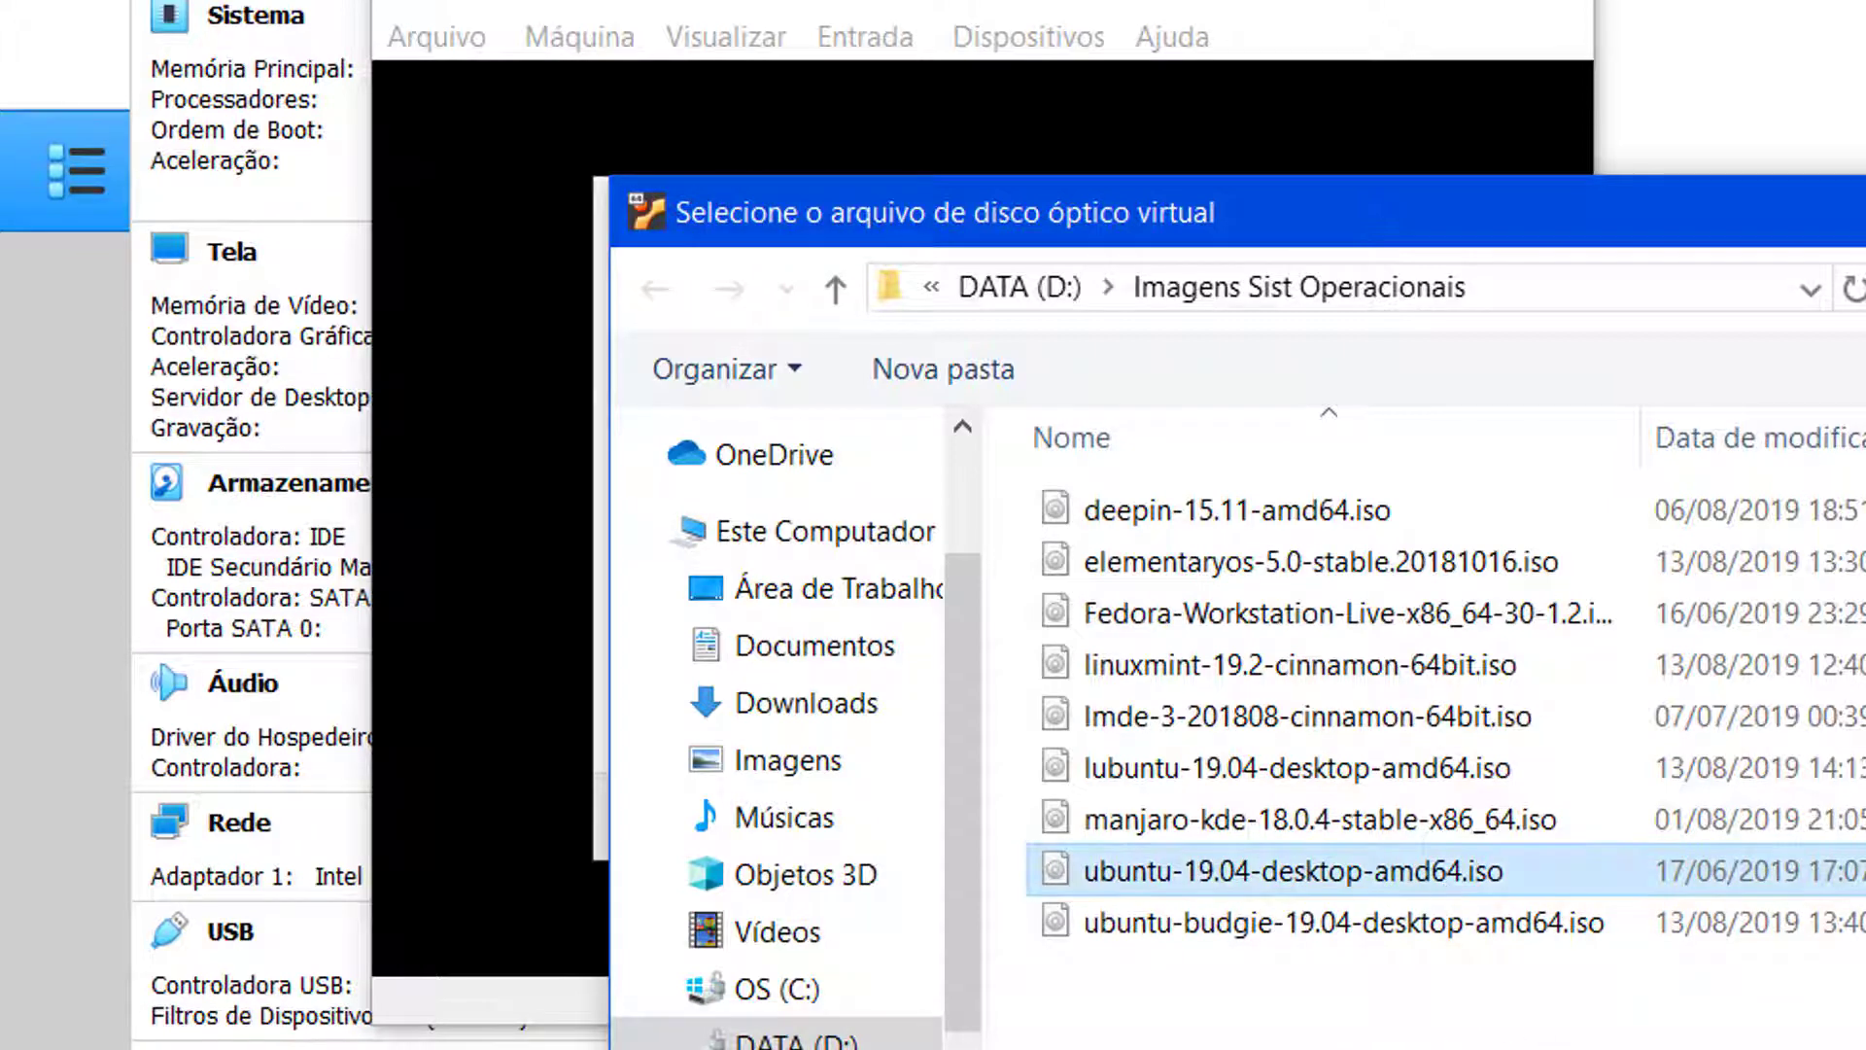
key("Return")
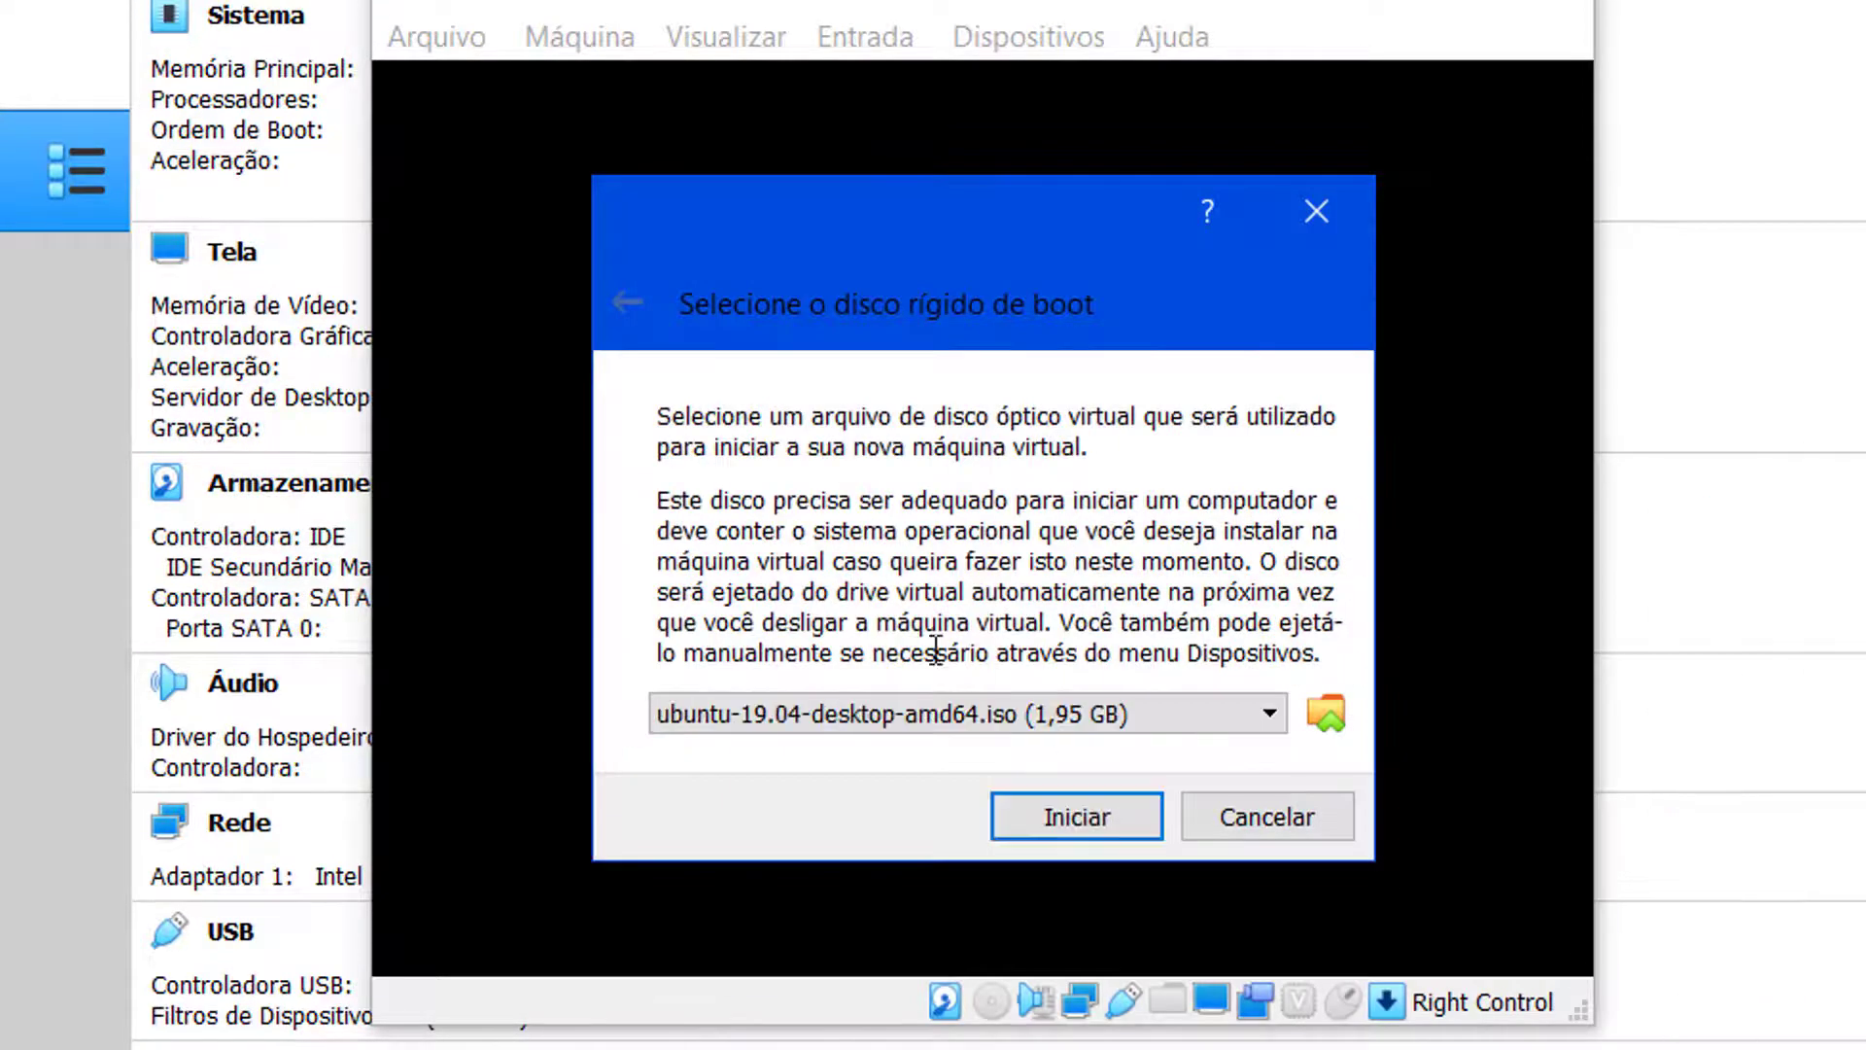
Step: Boot the VM from the Ubuntu 19.04 image and maximize its window
left_click(1092, 816)
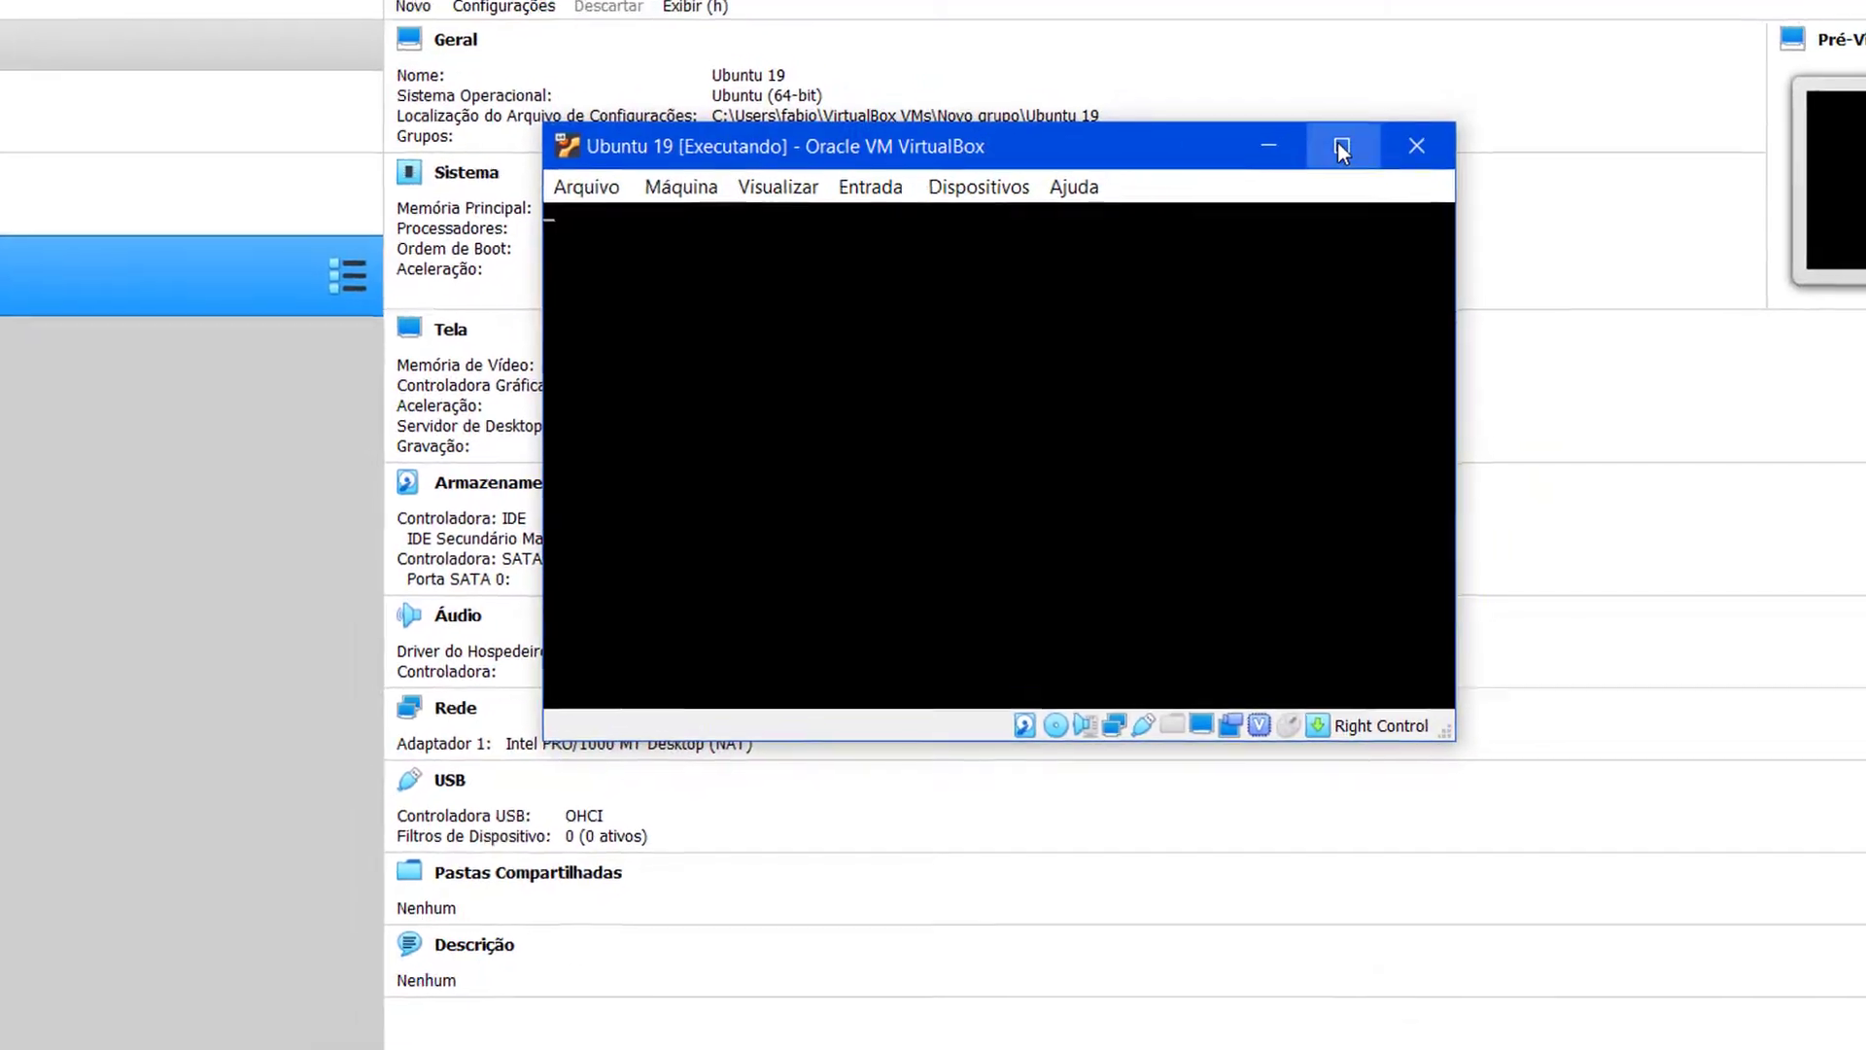
left_click(1370, 127)
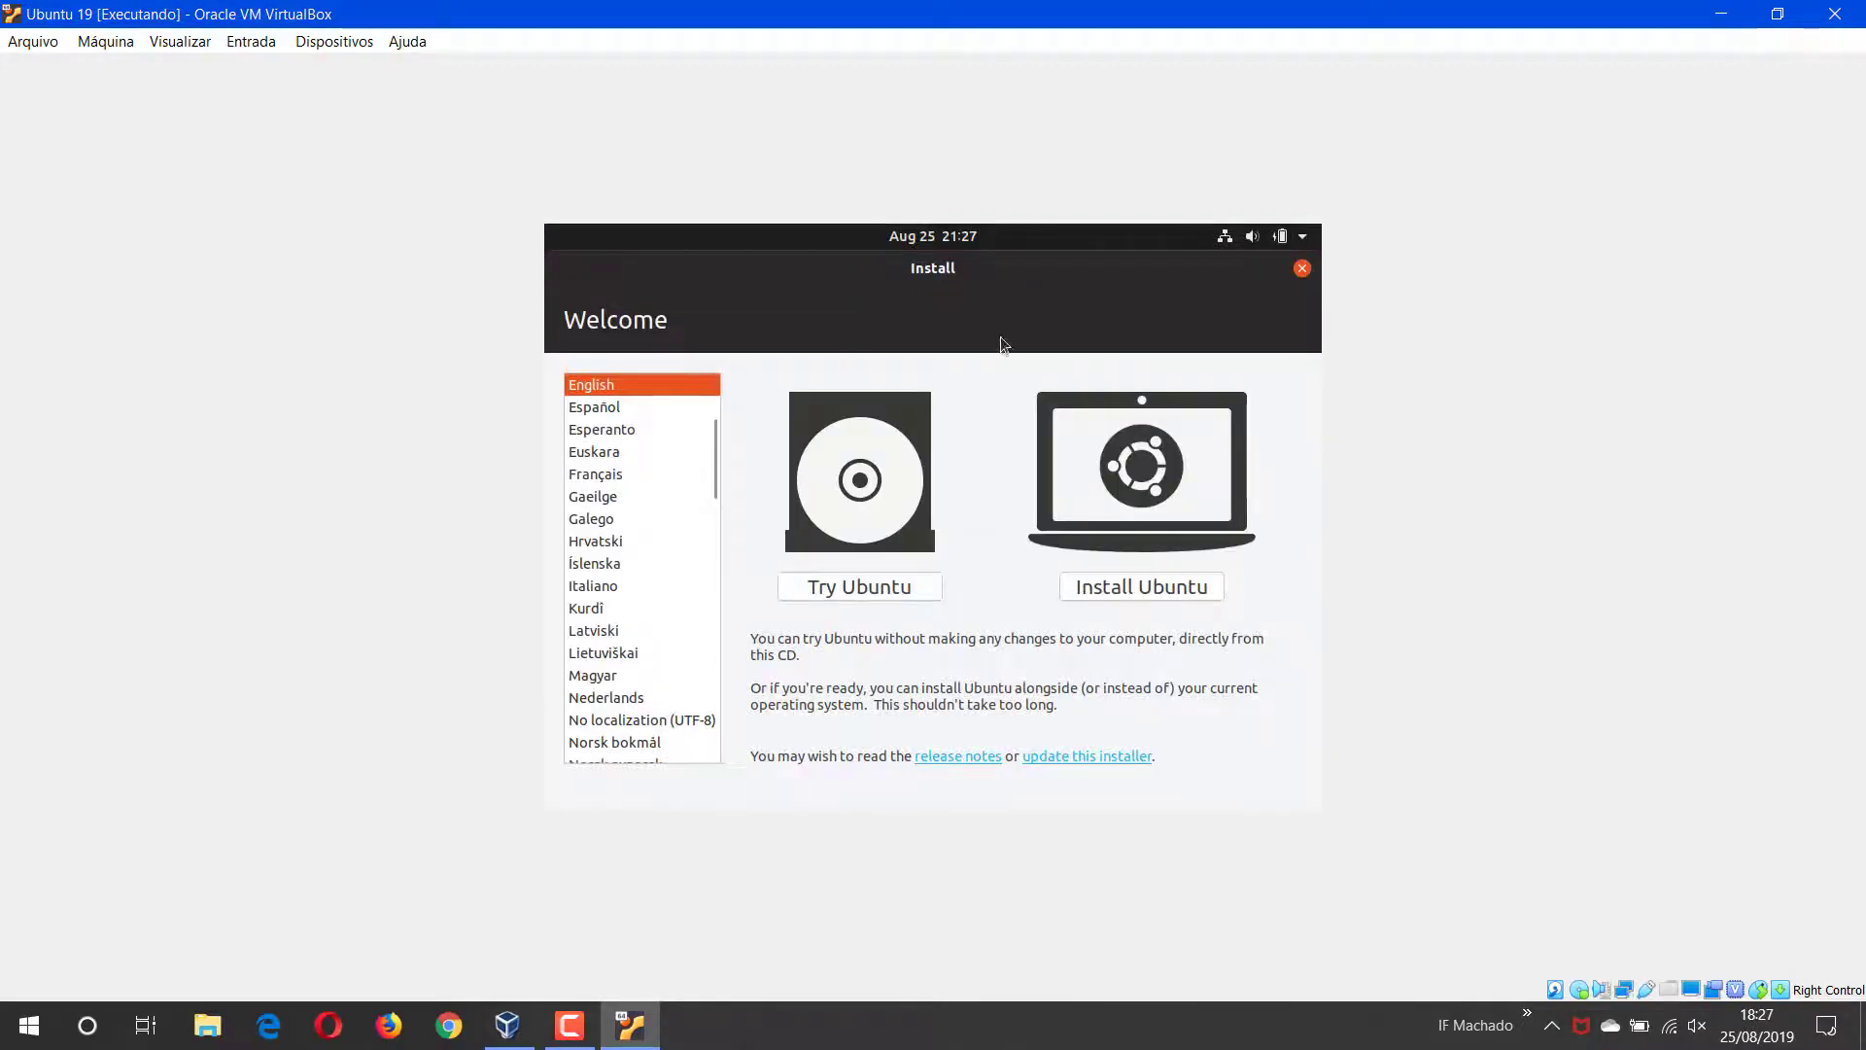
left_click_drag(1017, 279, 1248, 683)
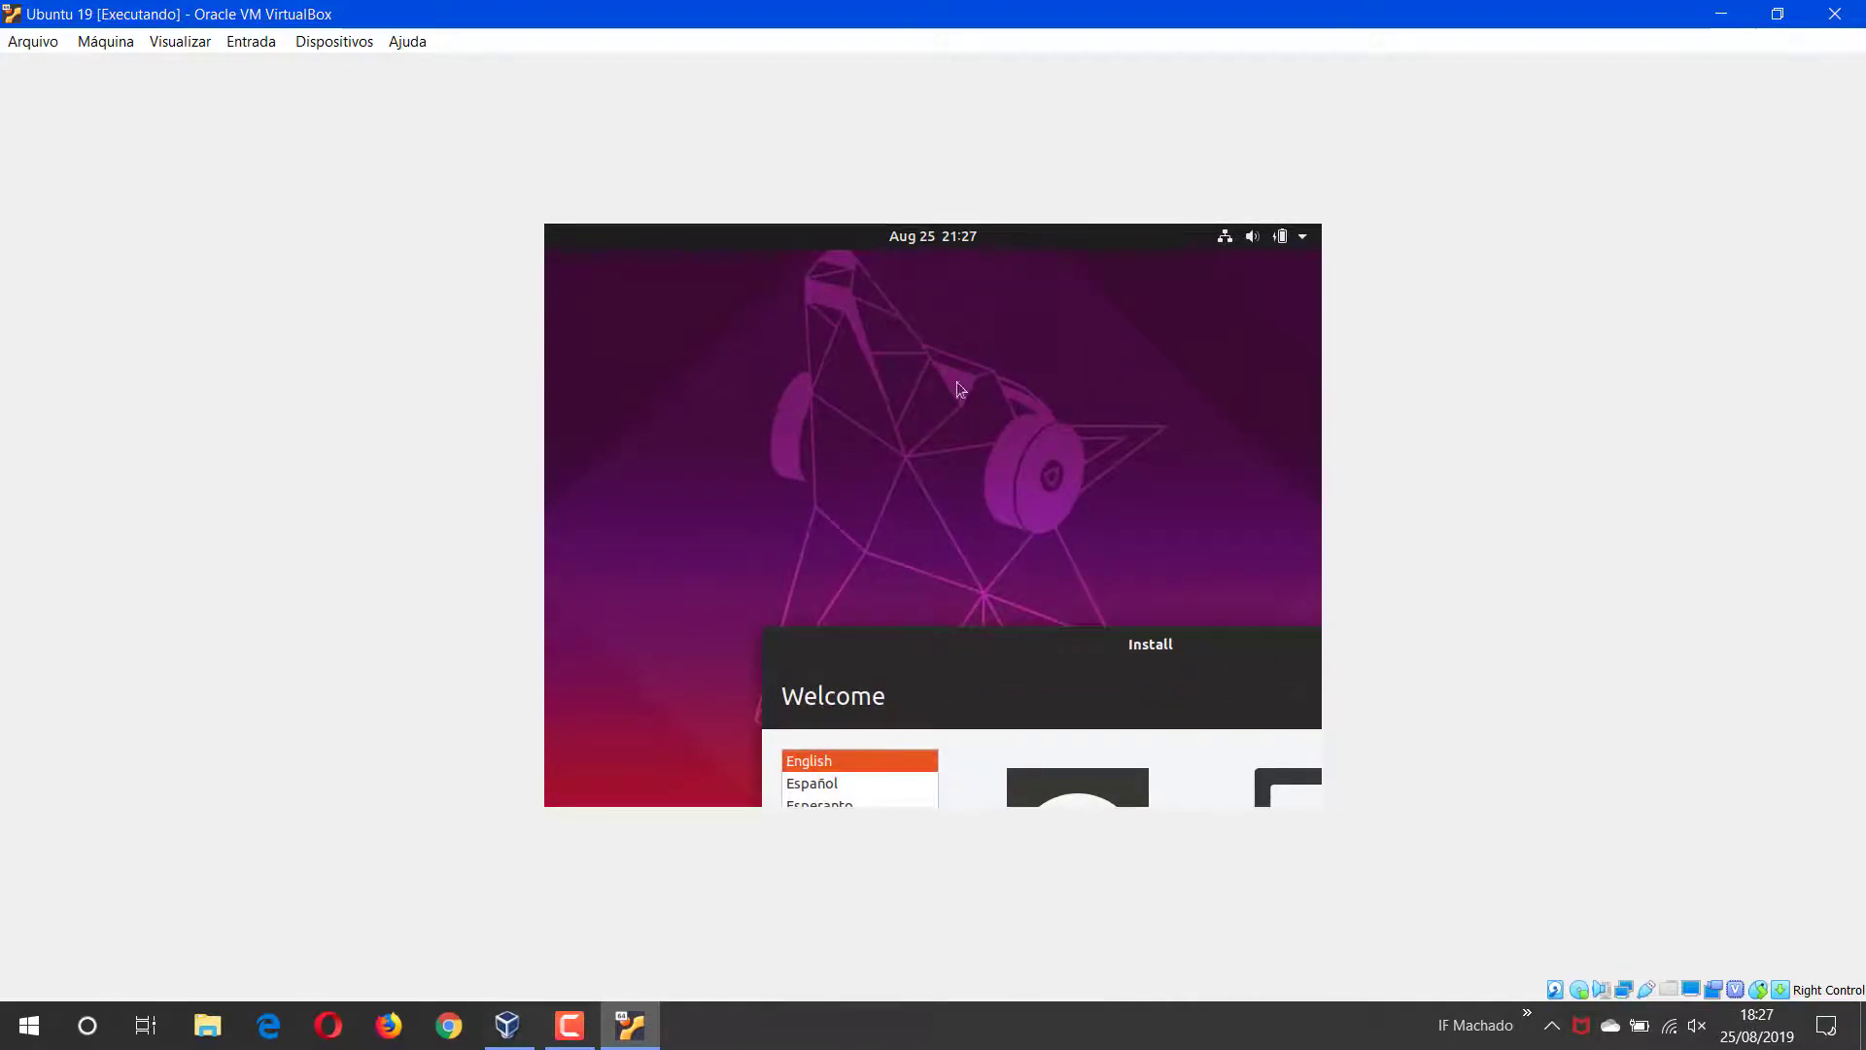
left_click_drag(977, 646, 758, 277)
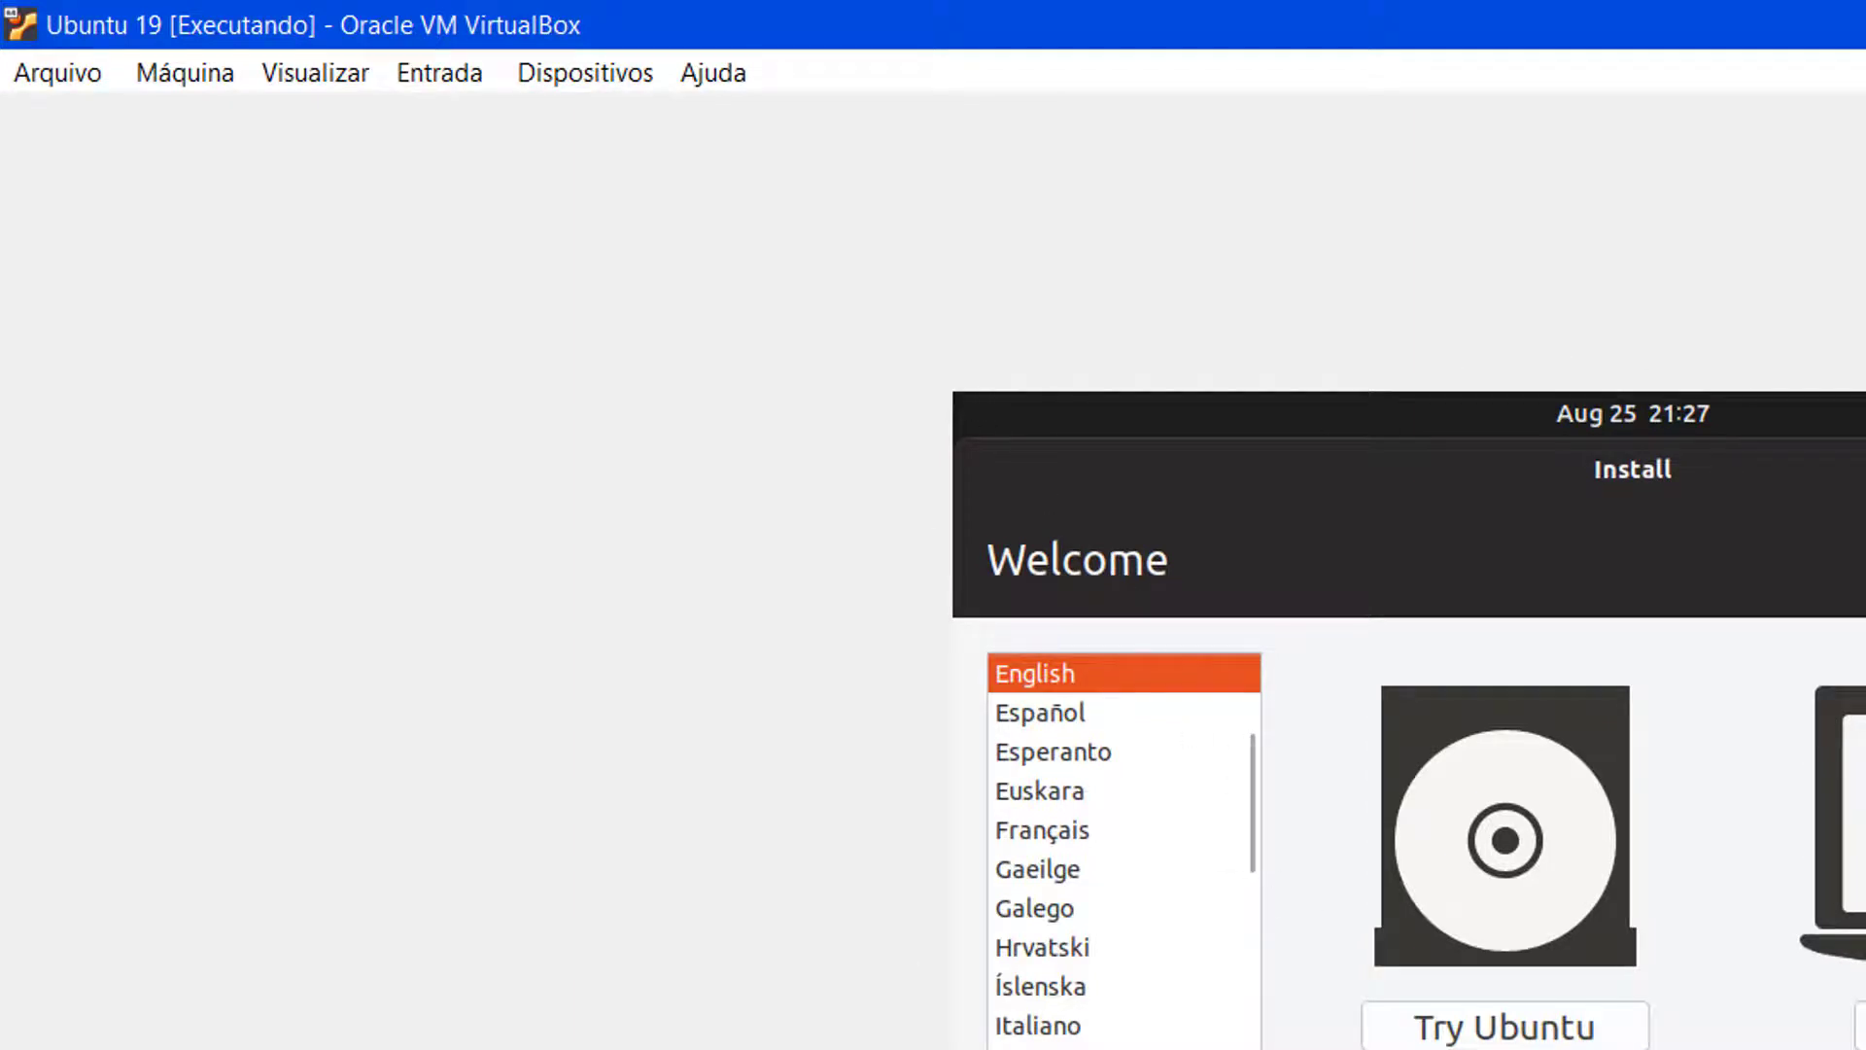
left_click(581, 83)
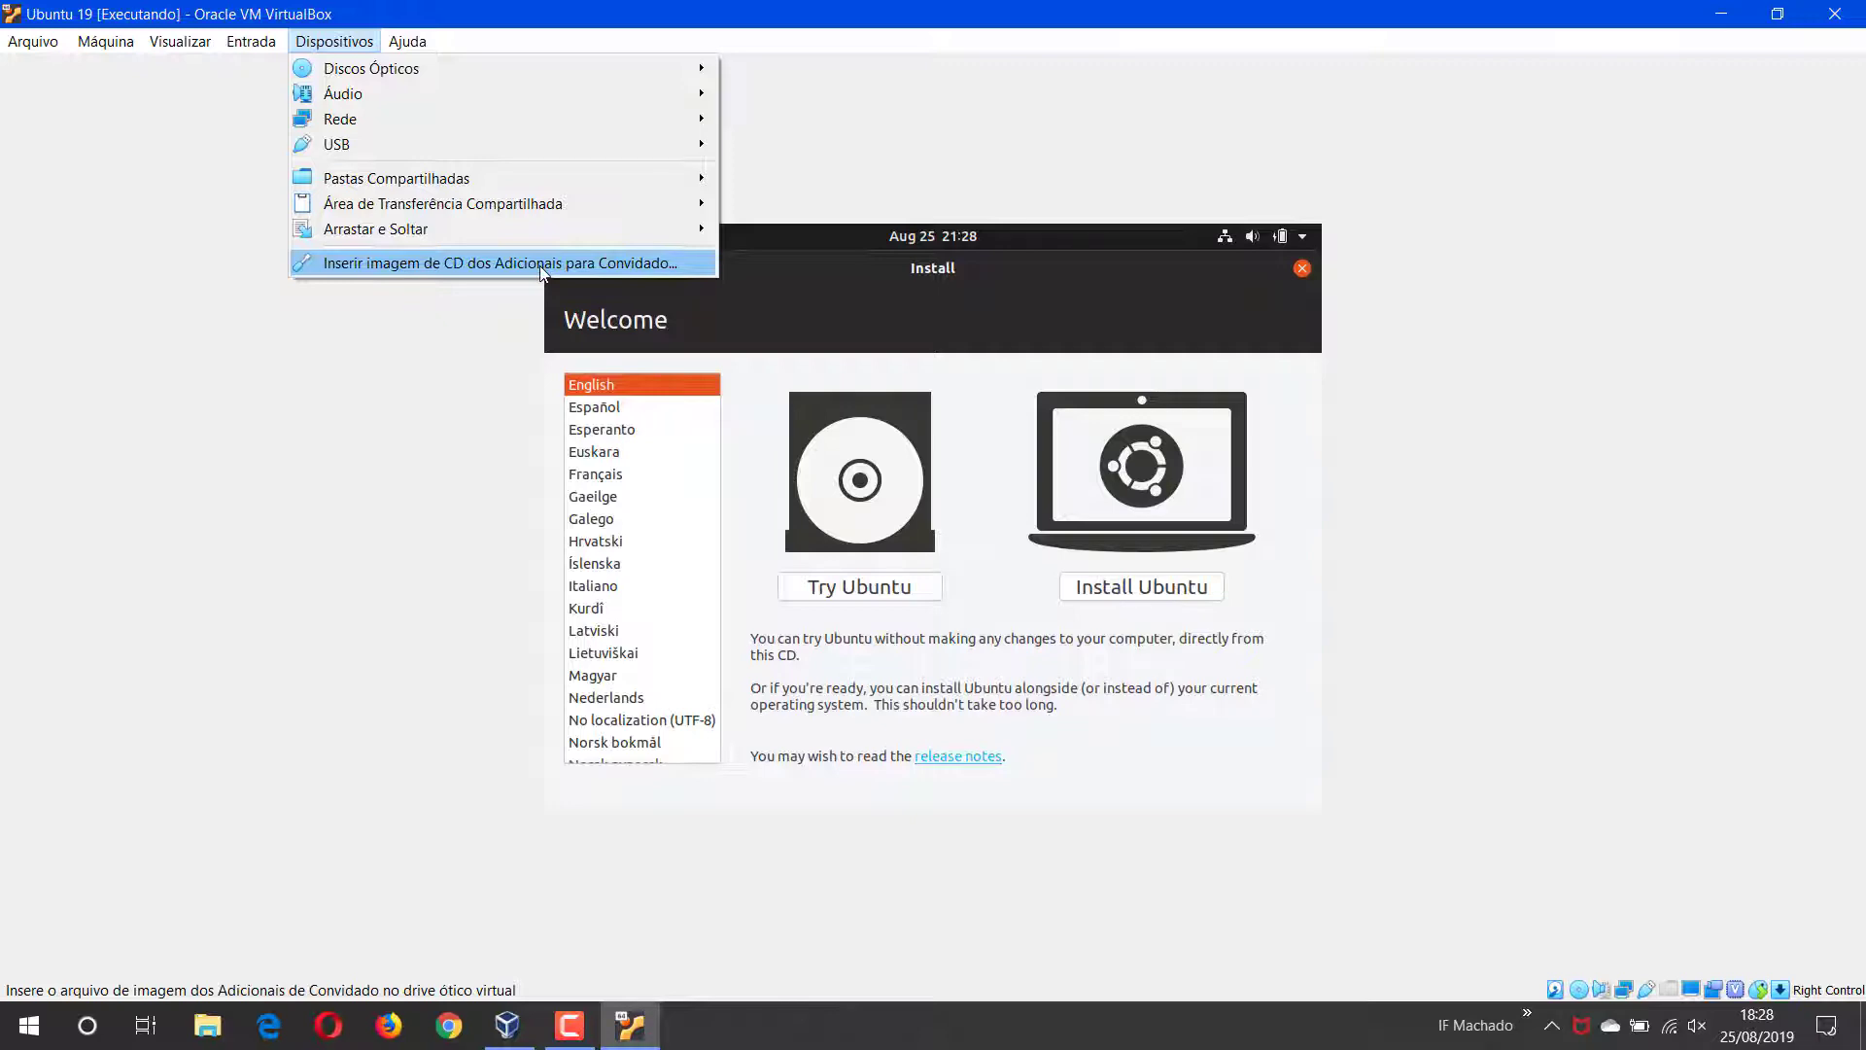
left_click(888, 146)
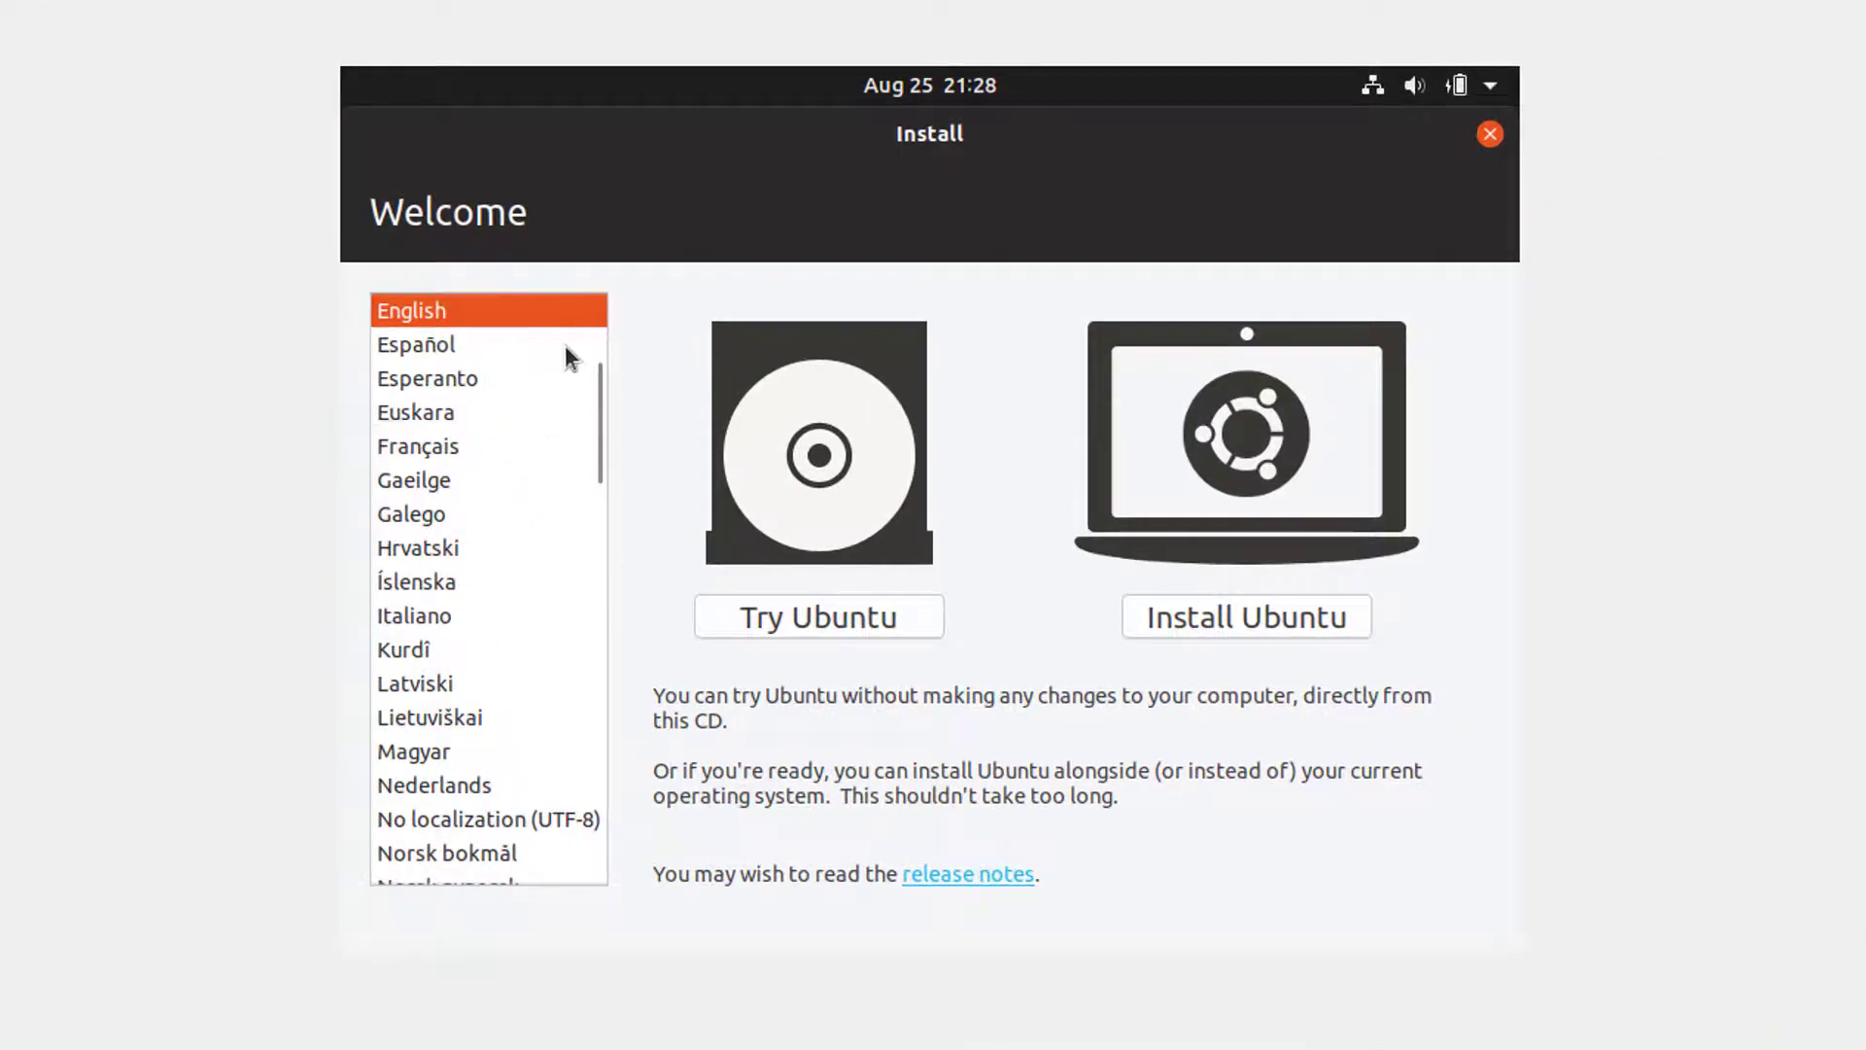
Step: Set the installer language to Português do Brasil and choose to install Ubuntu
left_click_drag(598, 399, 593, 486)
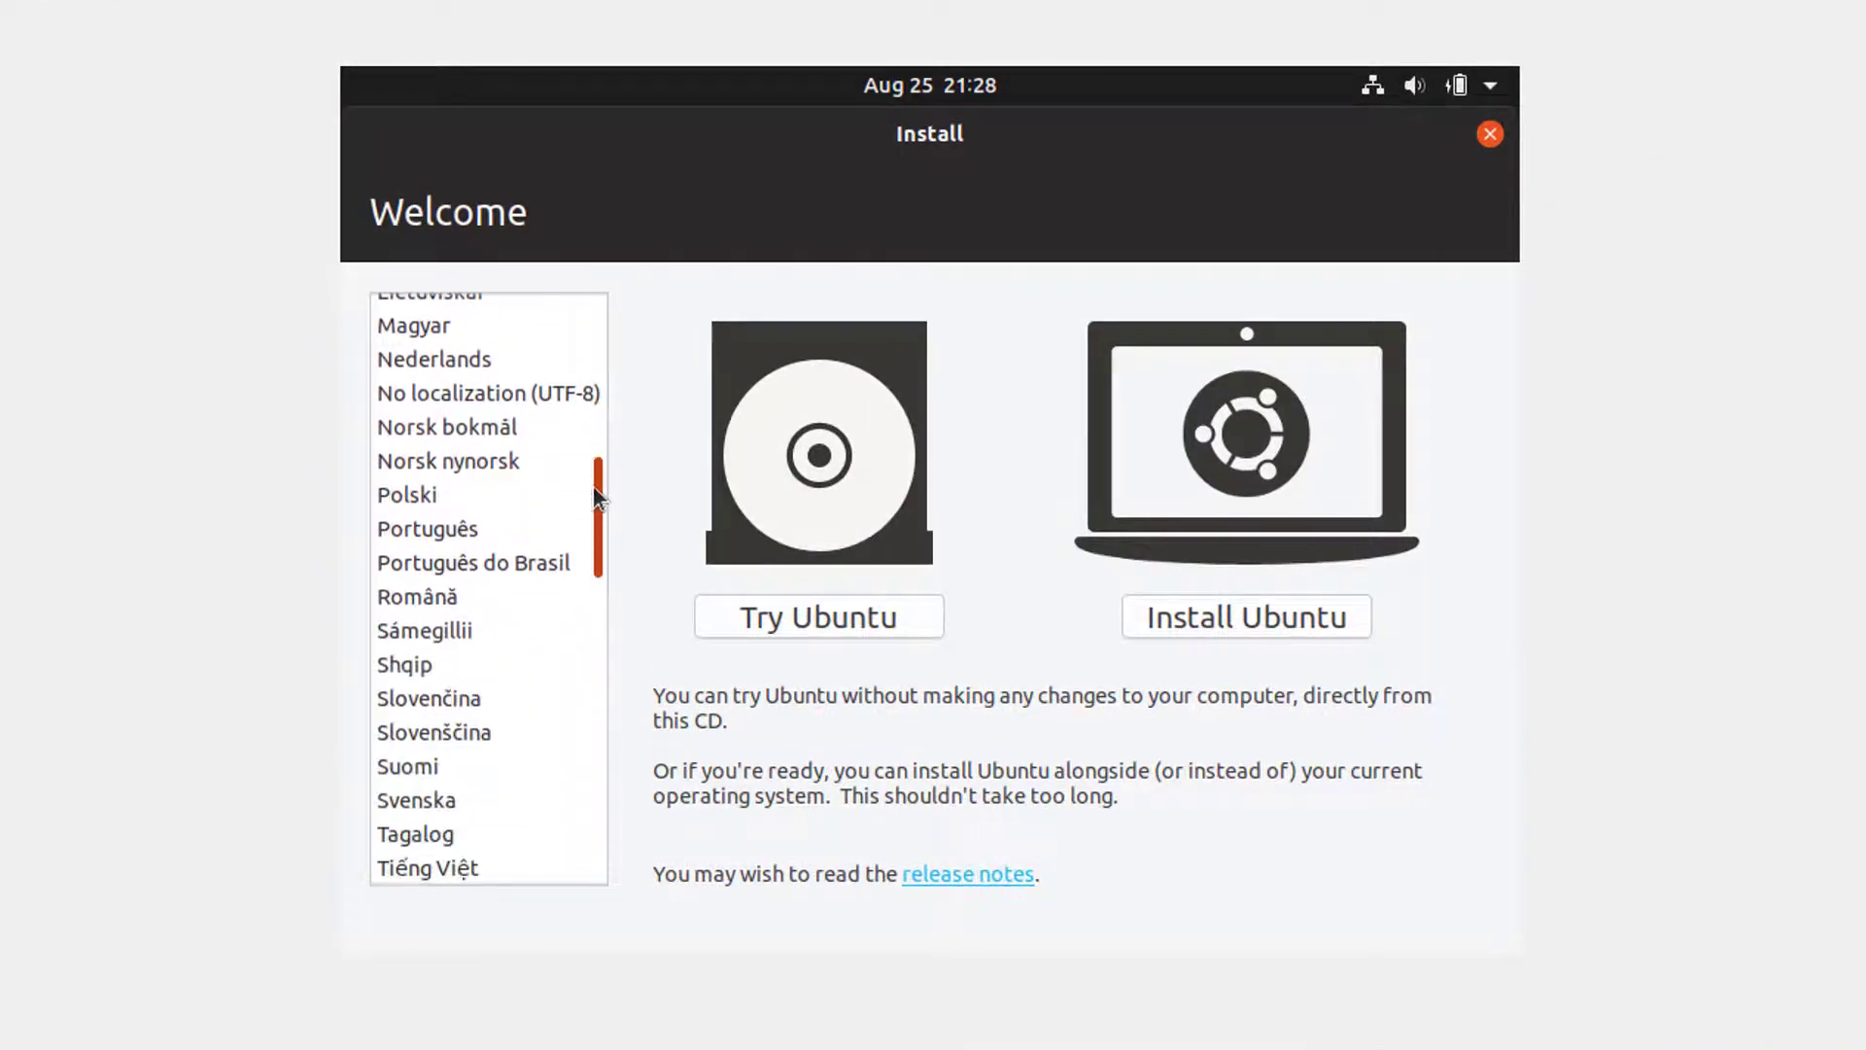
left_click(498, 561)
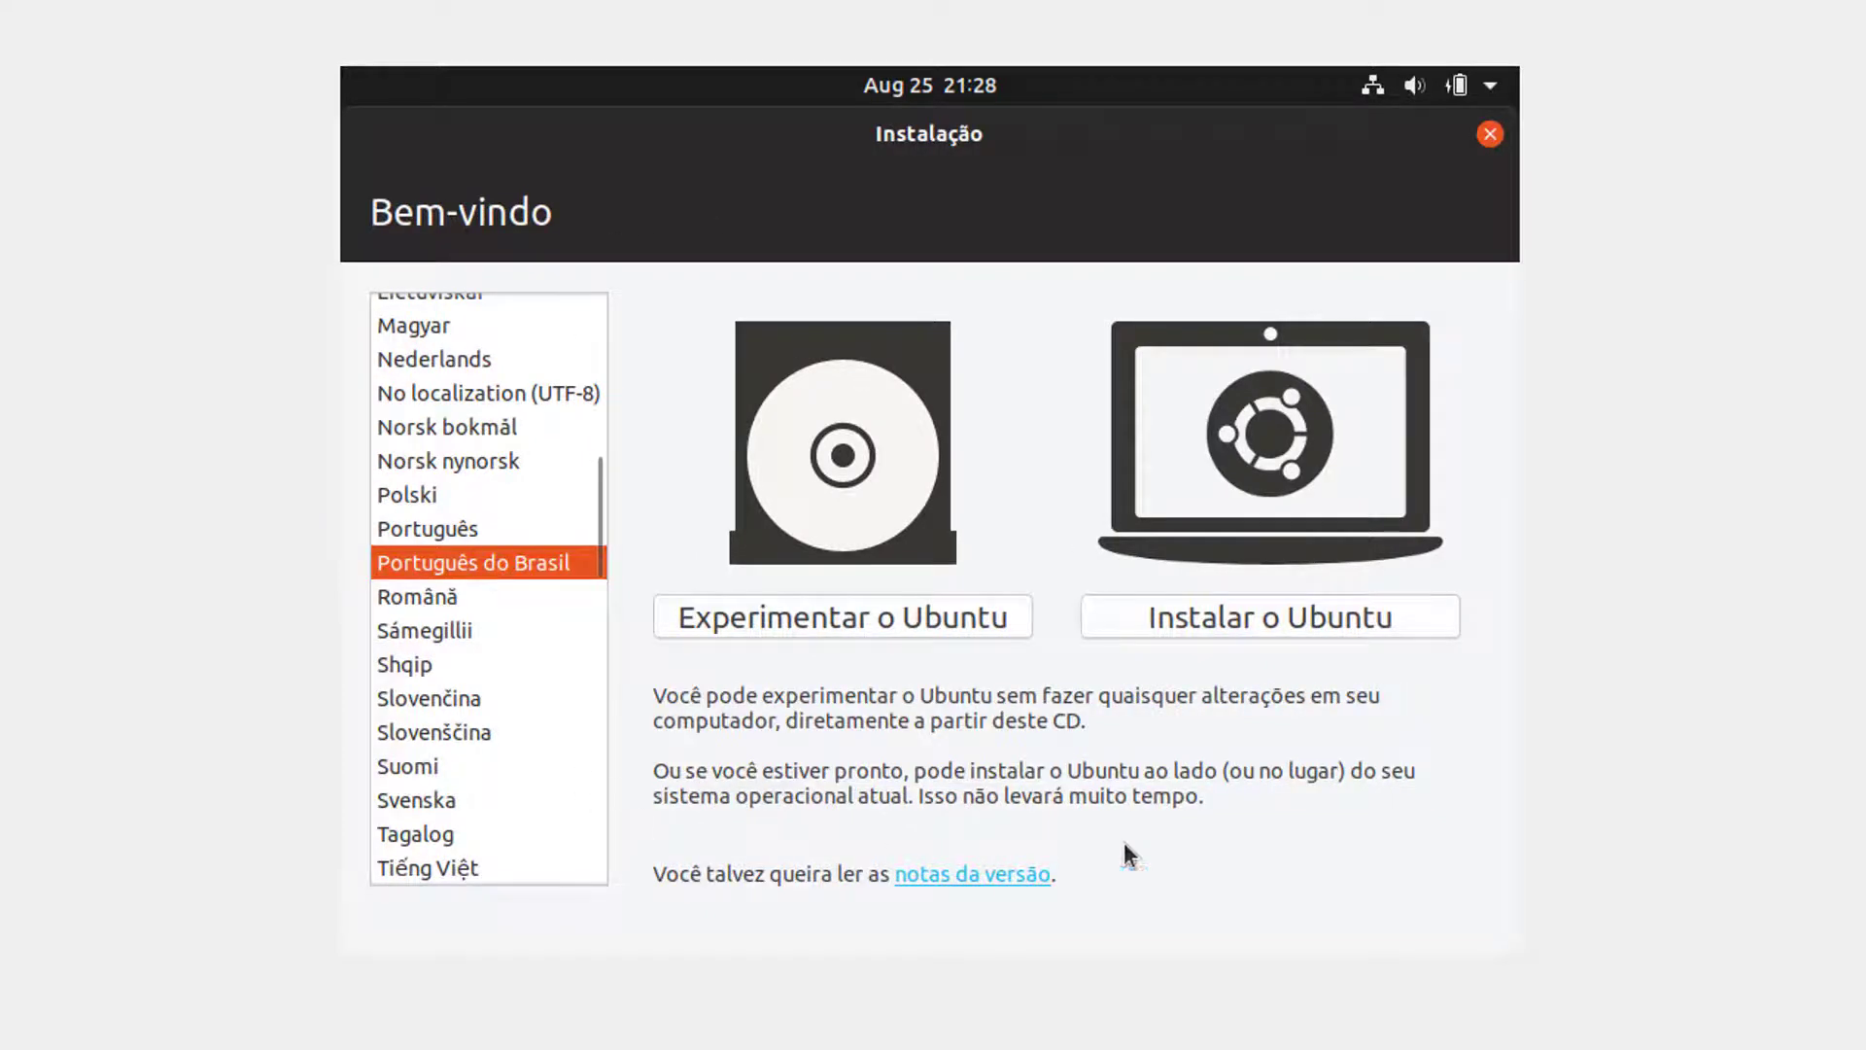
left_click(1315, 624)
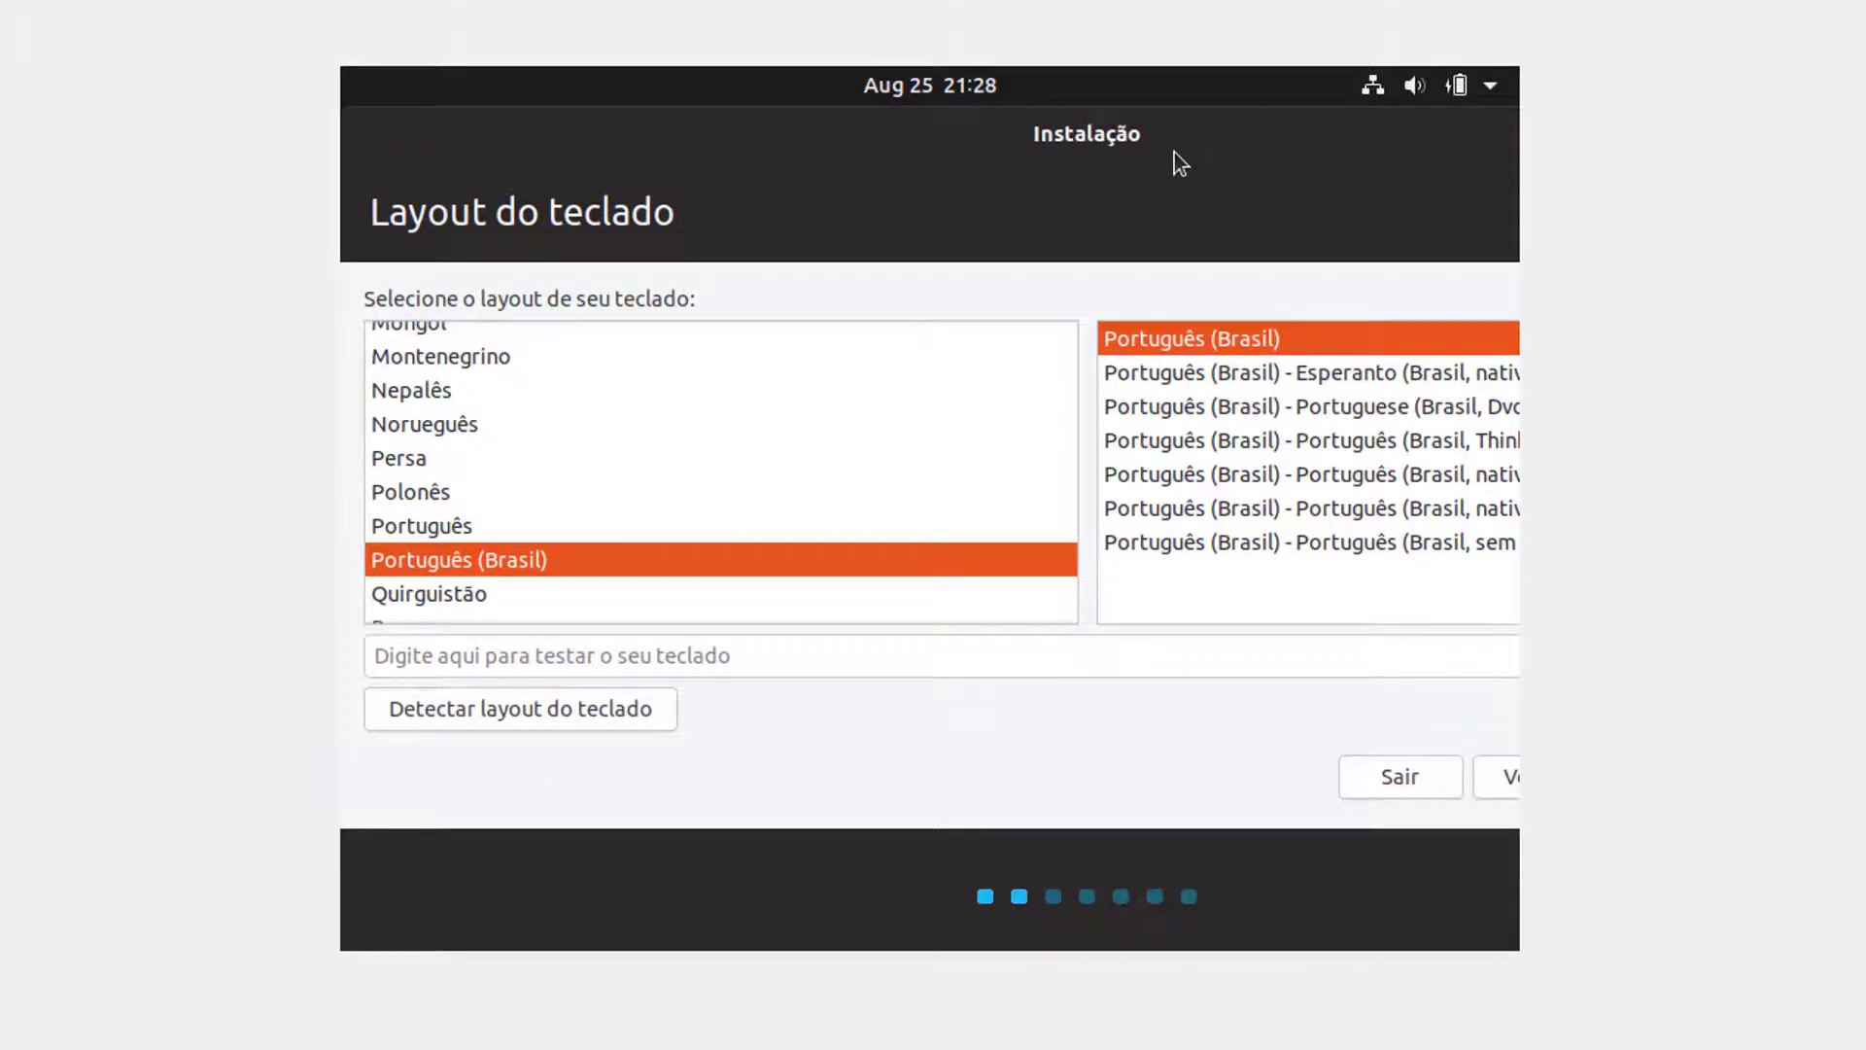
Step: Test the Português (Brasil) keyboard layout by typing 'çá' in the test field
left_click_drag(1174, 153, 970, 183)
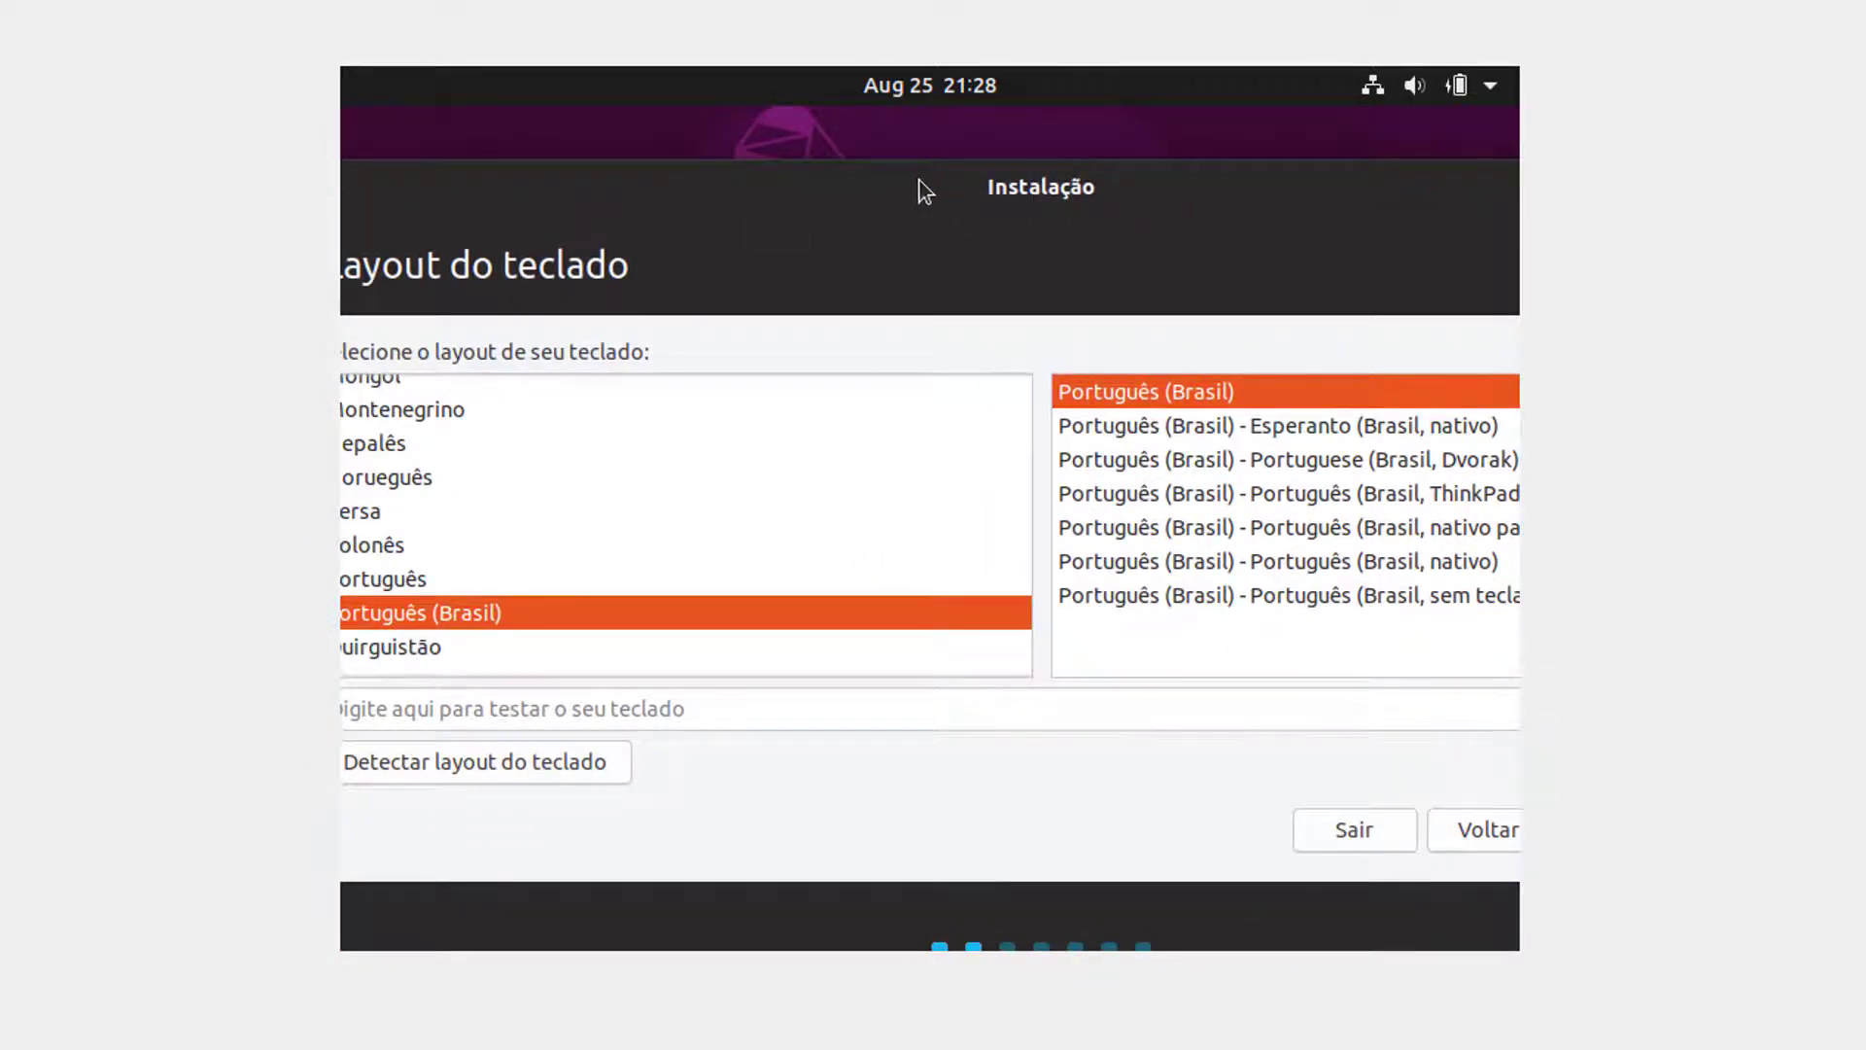
left_click_drag(898, 175, 619, 173)
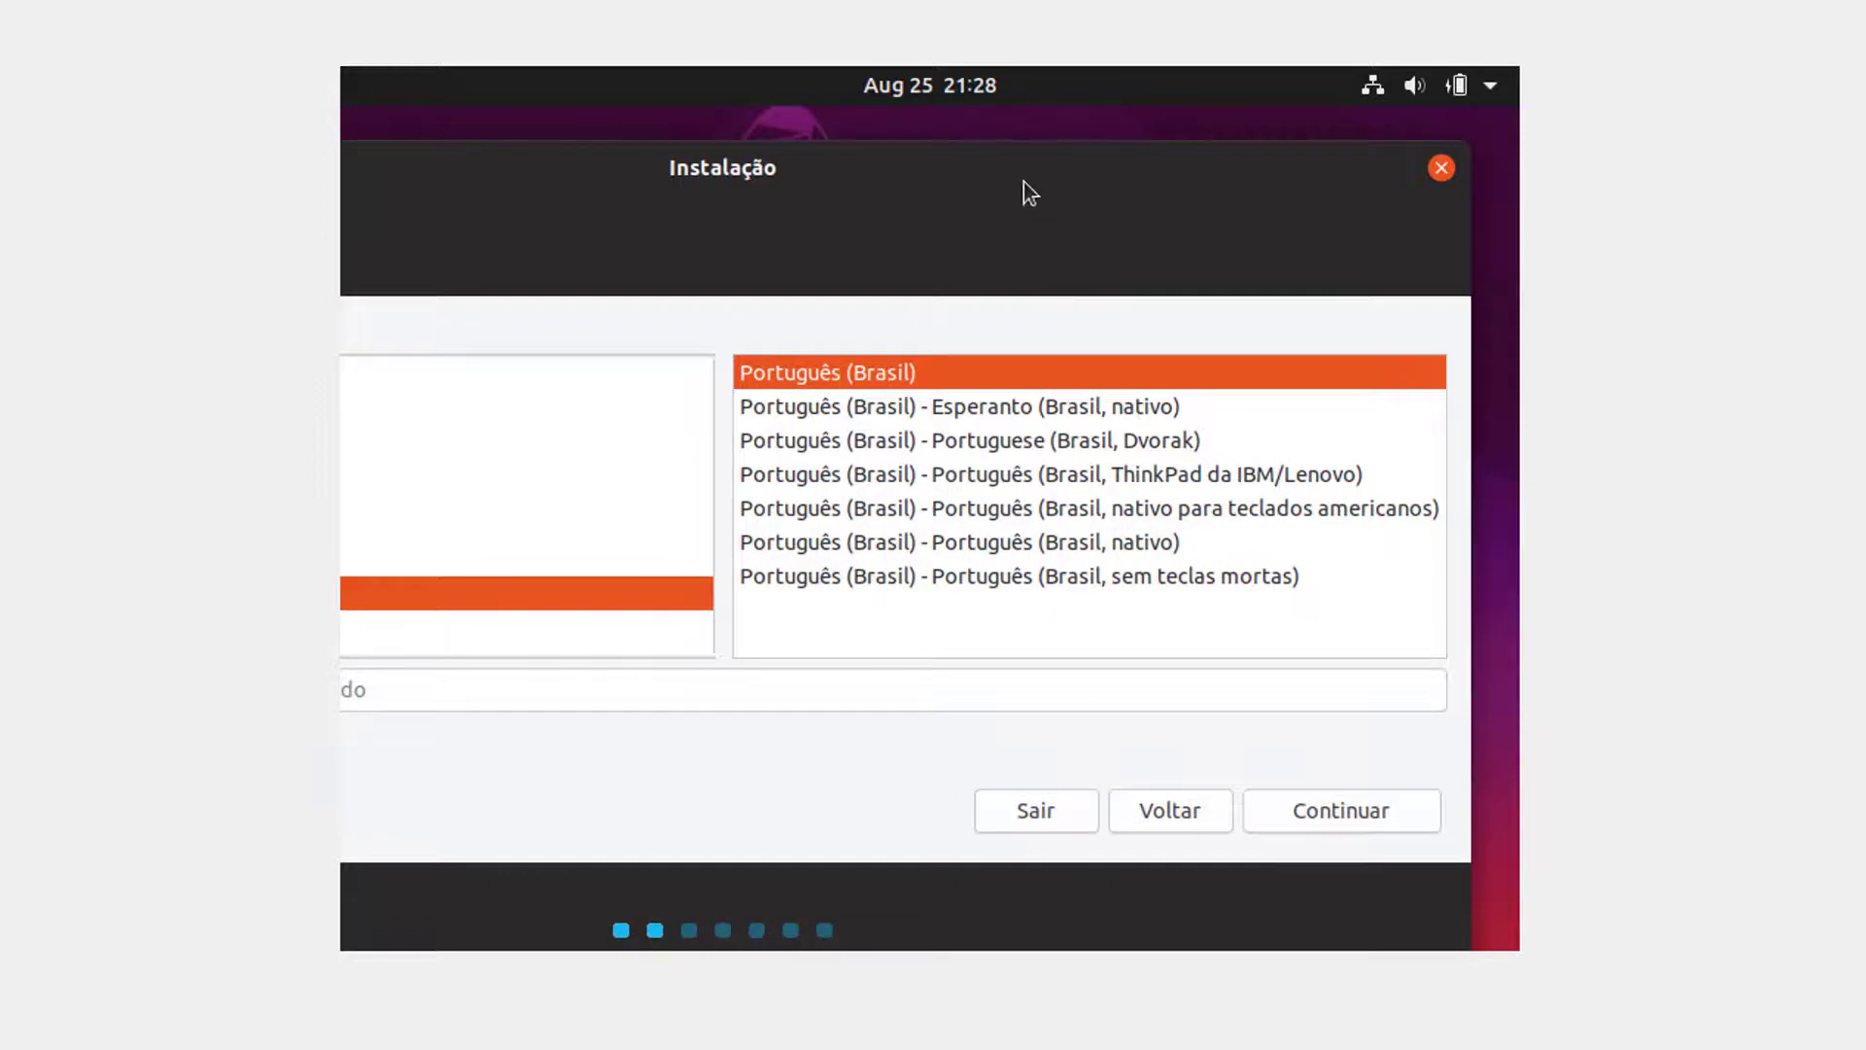
left_click_drag(1100, 139, 1452, 115)
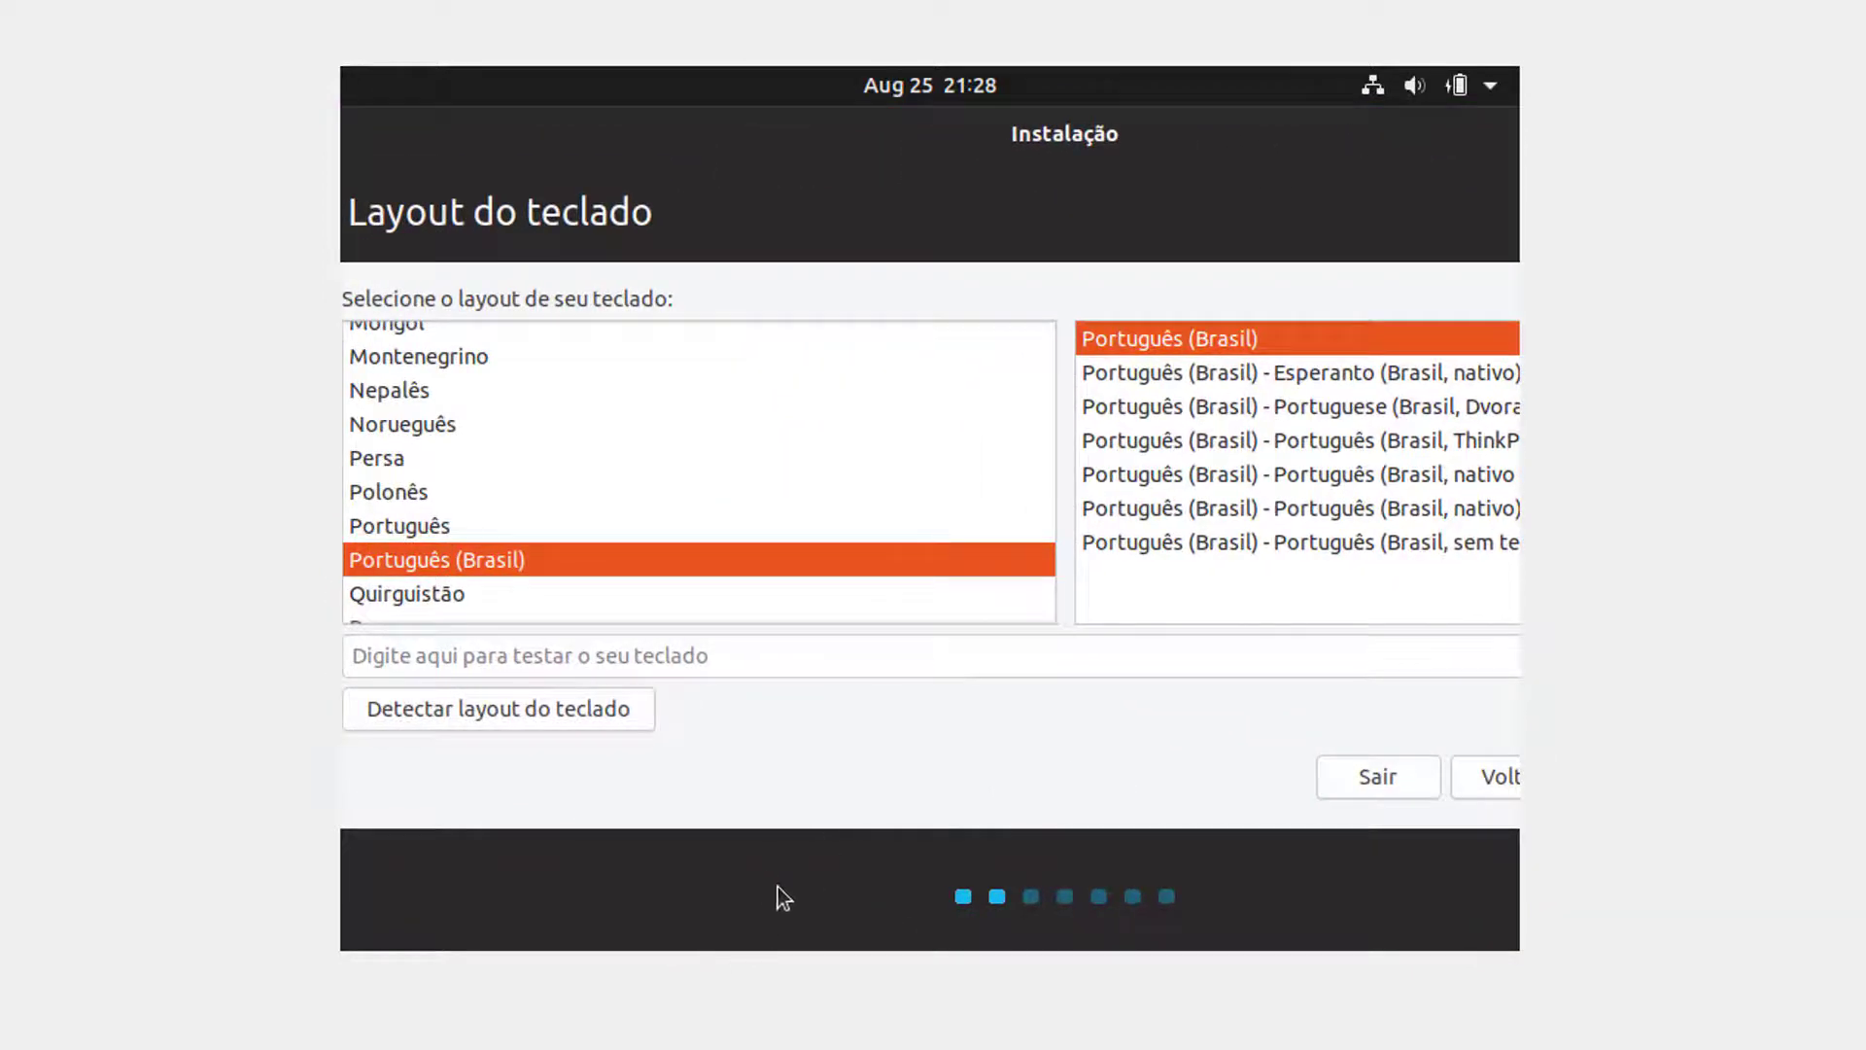
mouse_move(775, 895)
left_mouse_down()
mouse_move(638, 872)
mouse_move(508, 908)
mouse_move(654, 884)
mouse_move(632, 894)
mouse_move(842, 888)
mouse_move(787, 880)
left_mouse_up()
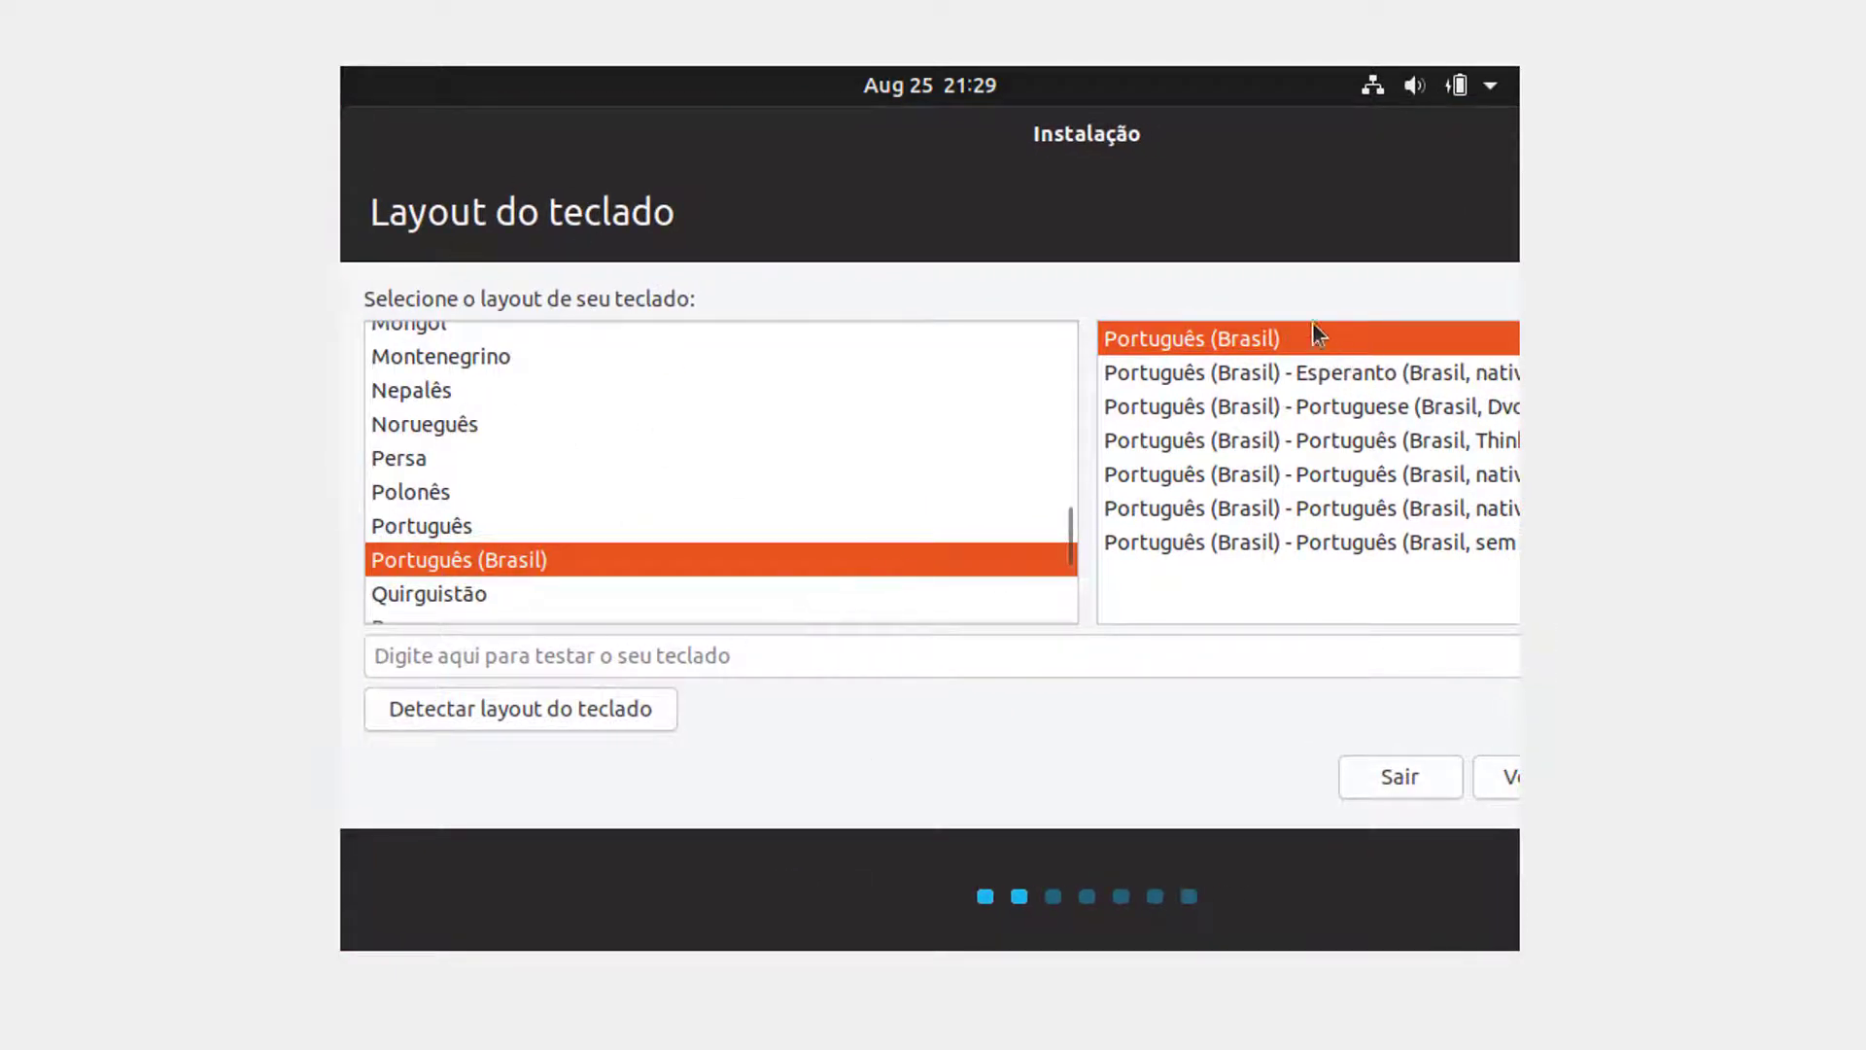
left_click(454, 657)
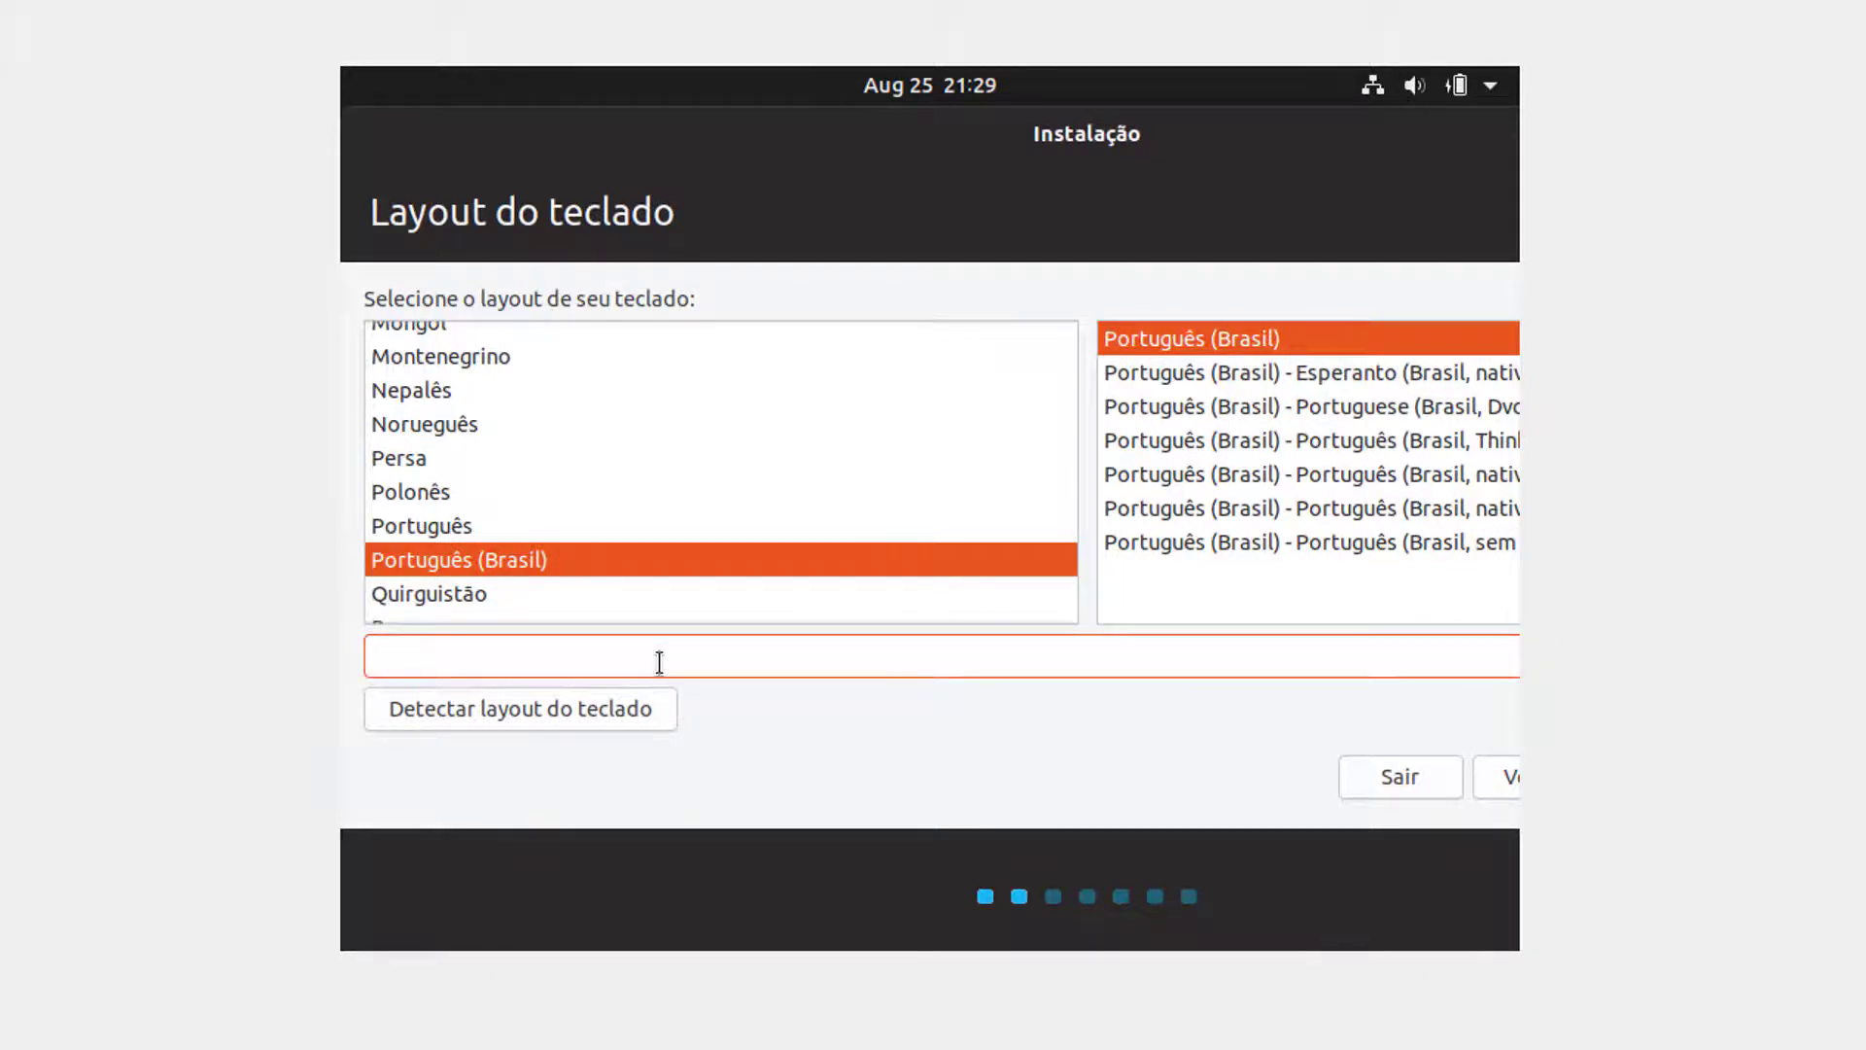
type("çá")
left_click_drag(1403, 880, 1004, 891)
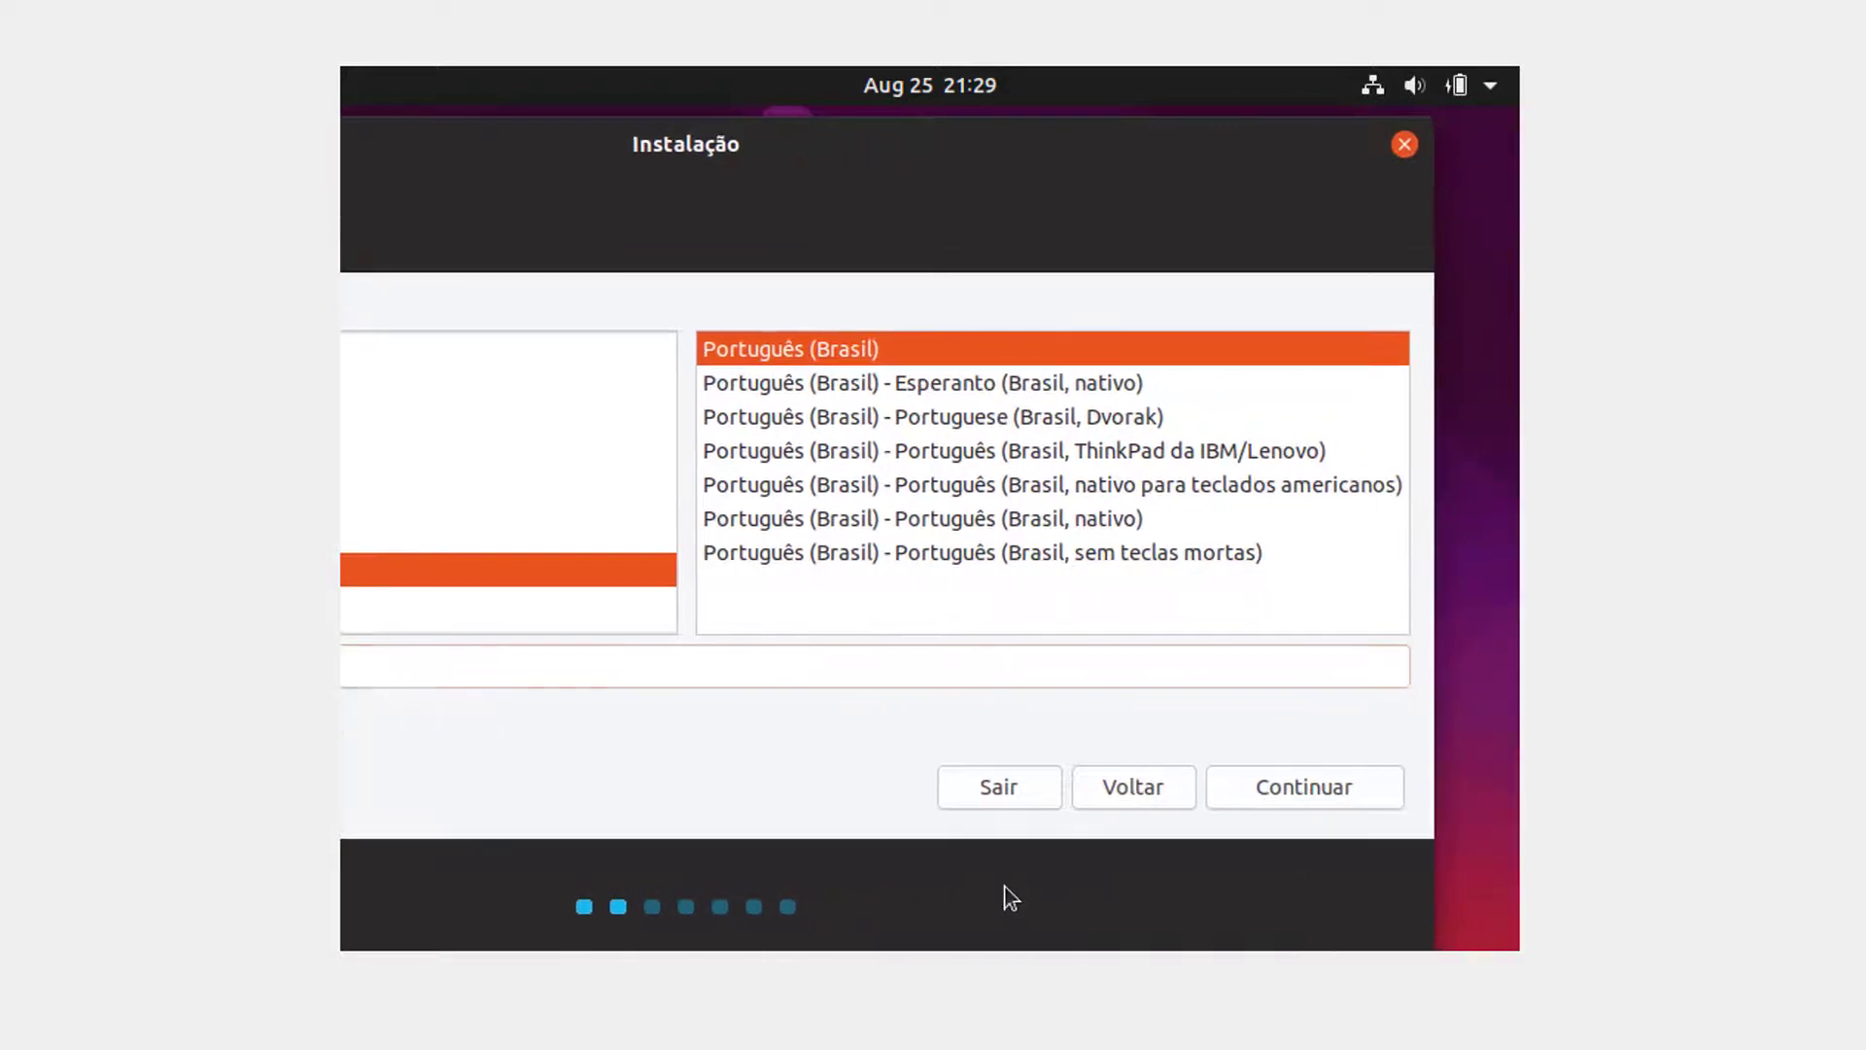
Step: Select Instalação normal, leaving download-updates and third-party software unchecked
left_click(1296, 790)
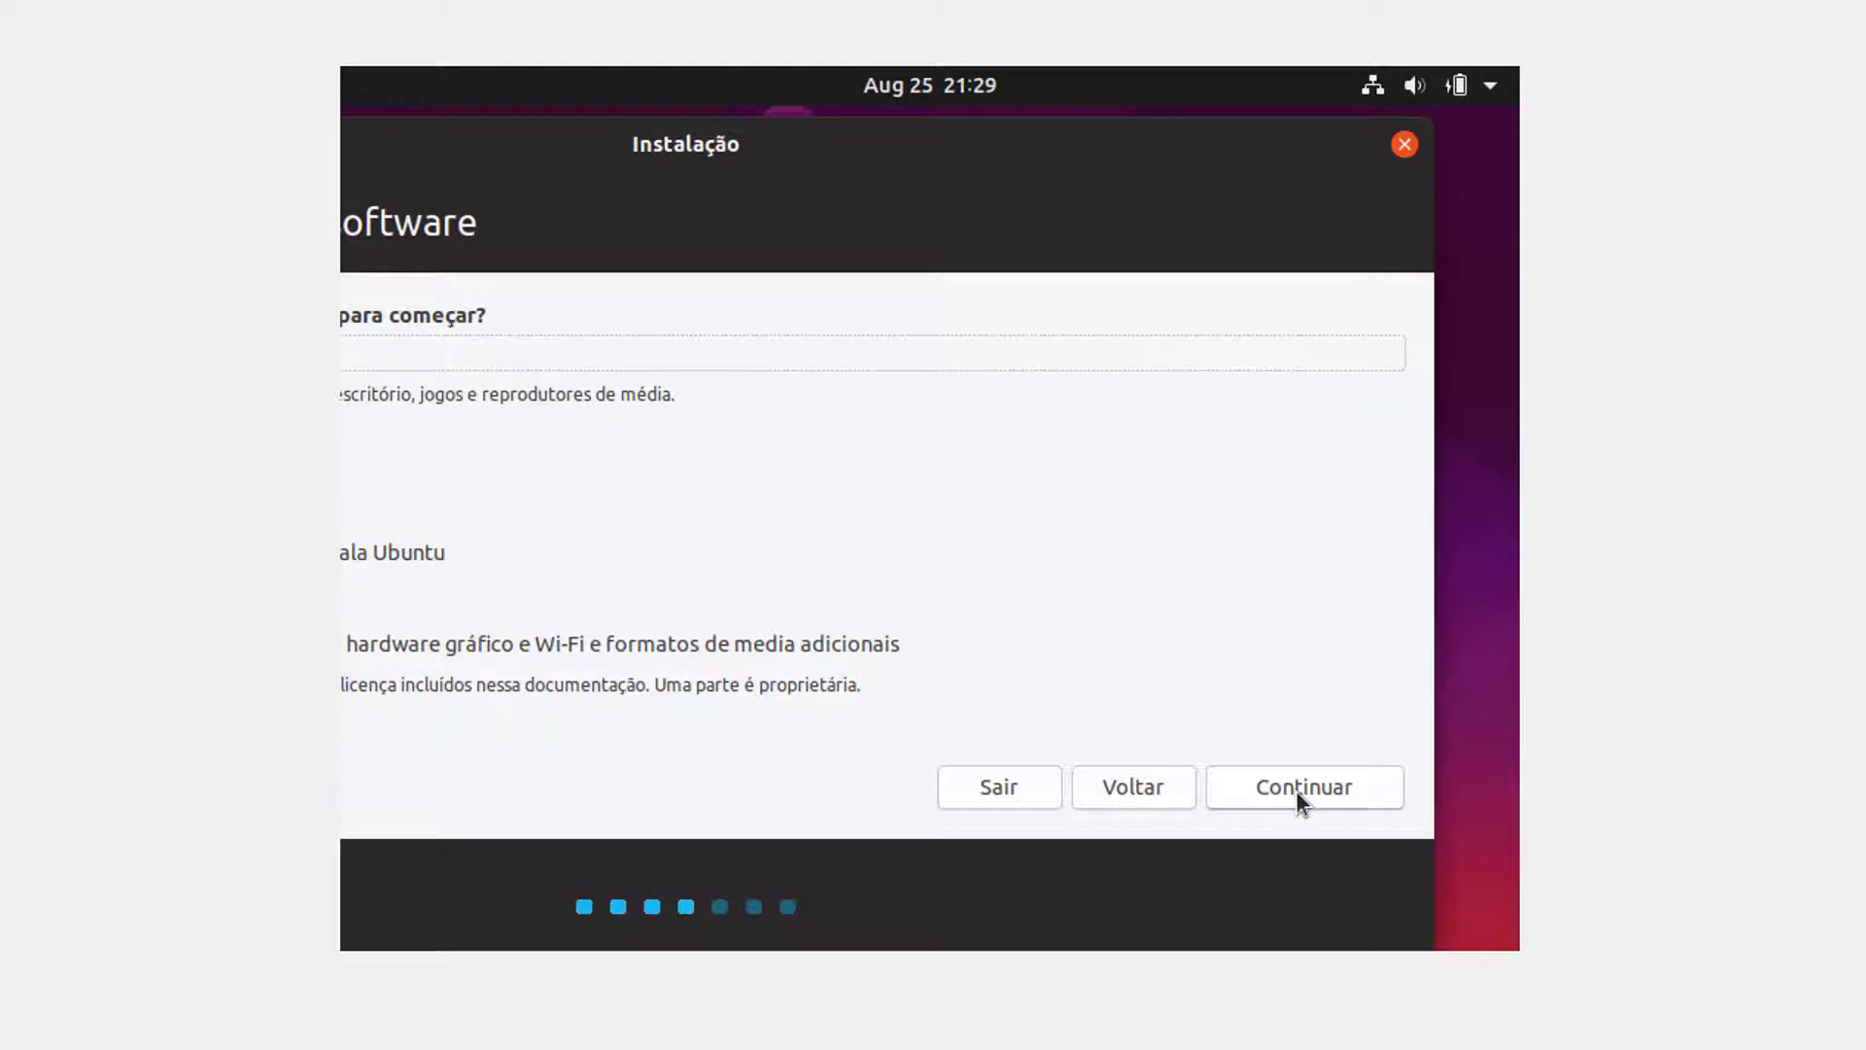
left_click_drag(645, 150, 828, 143)
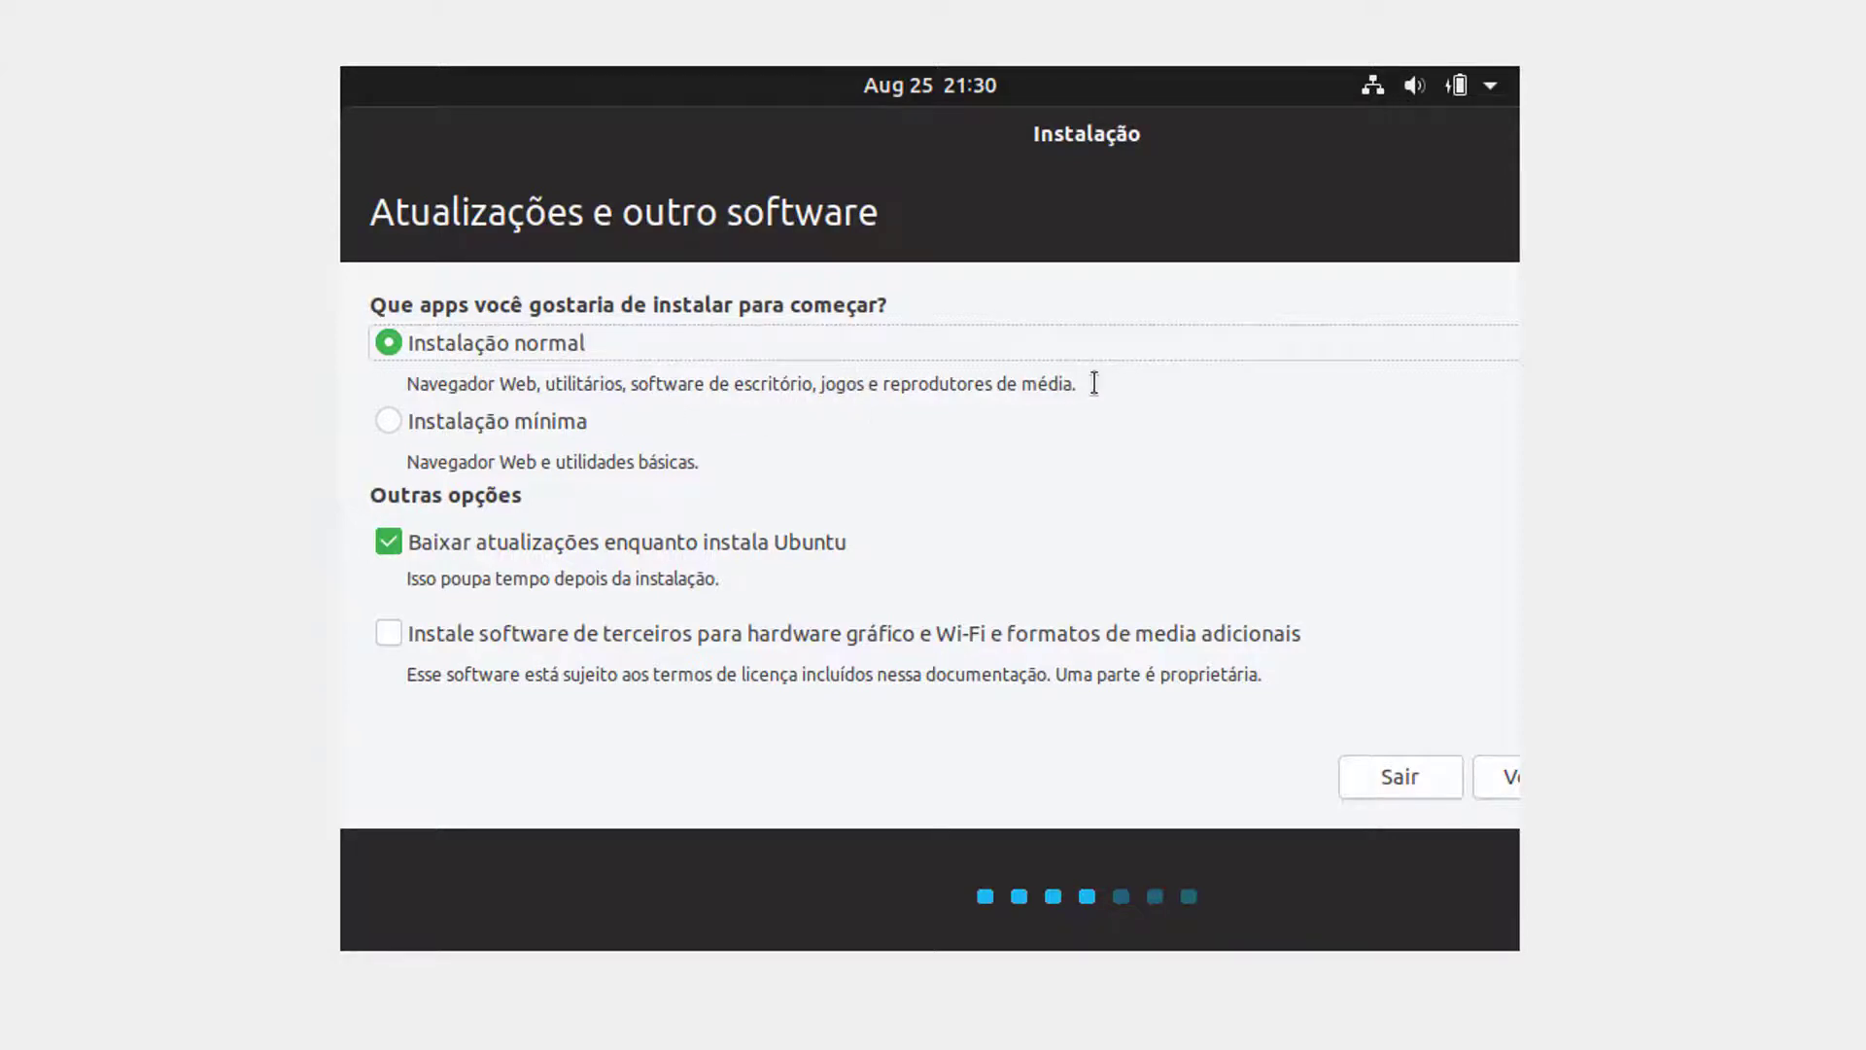
left_click(380, 425)
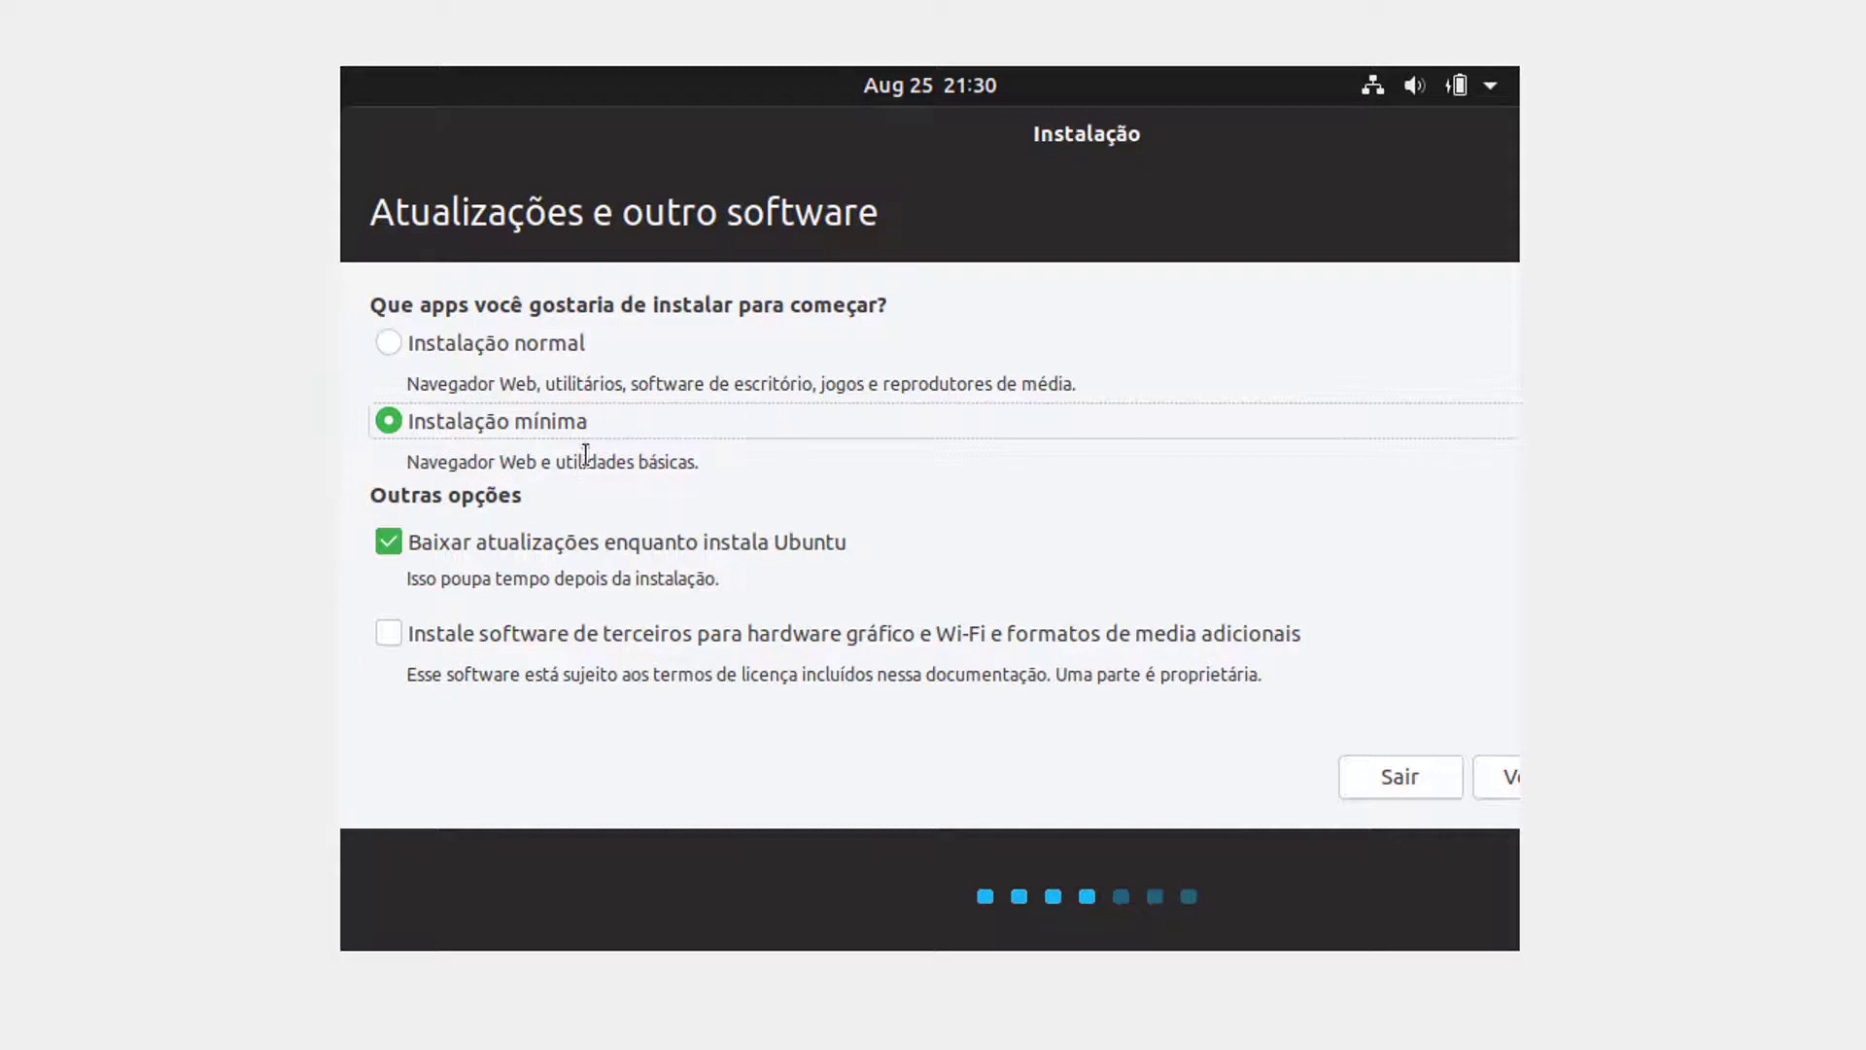
left_click(387, 346)
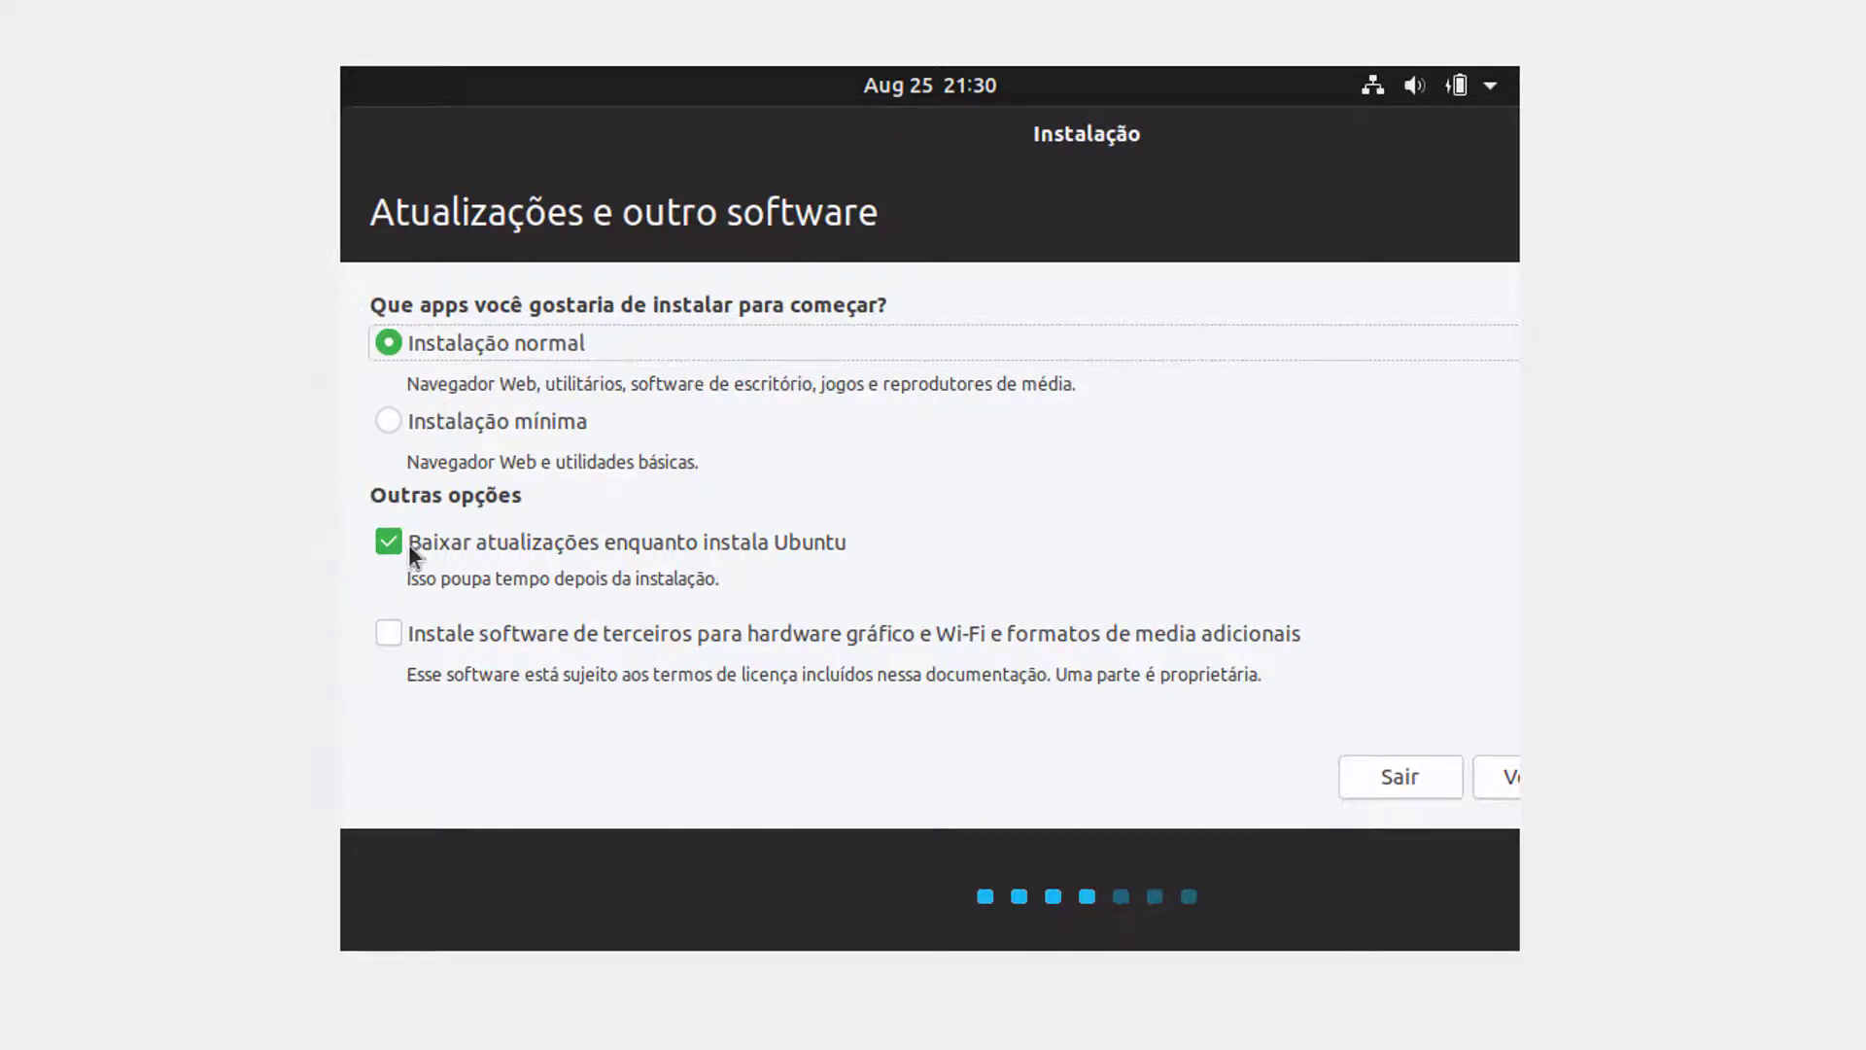
left_click(390, 633)
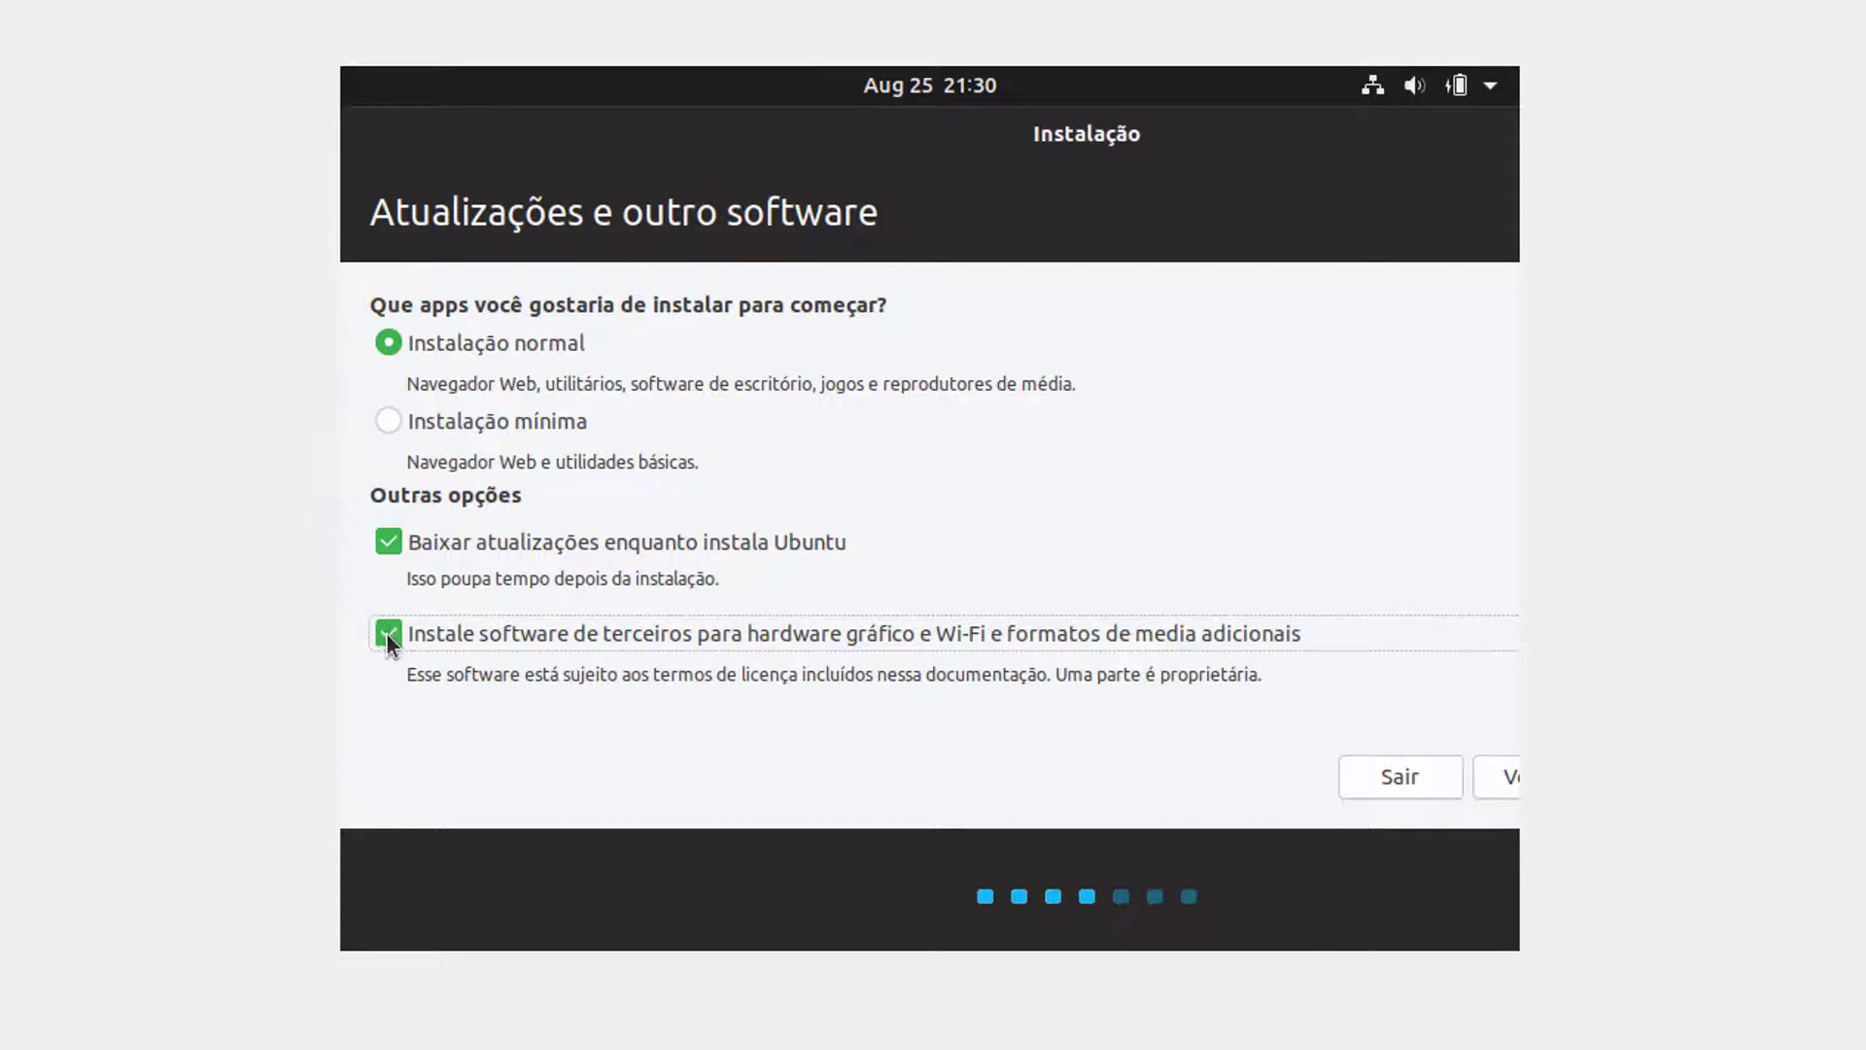
left_click(394, 546)
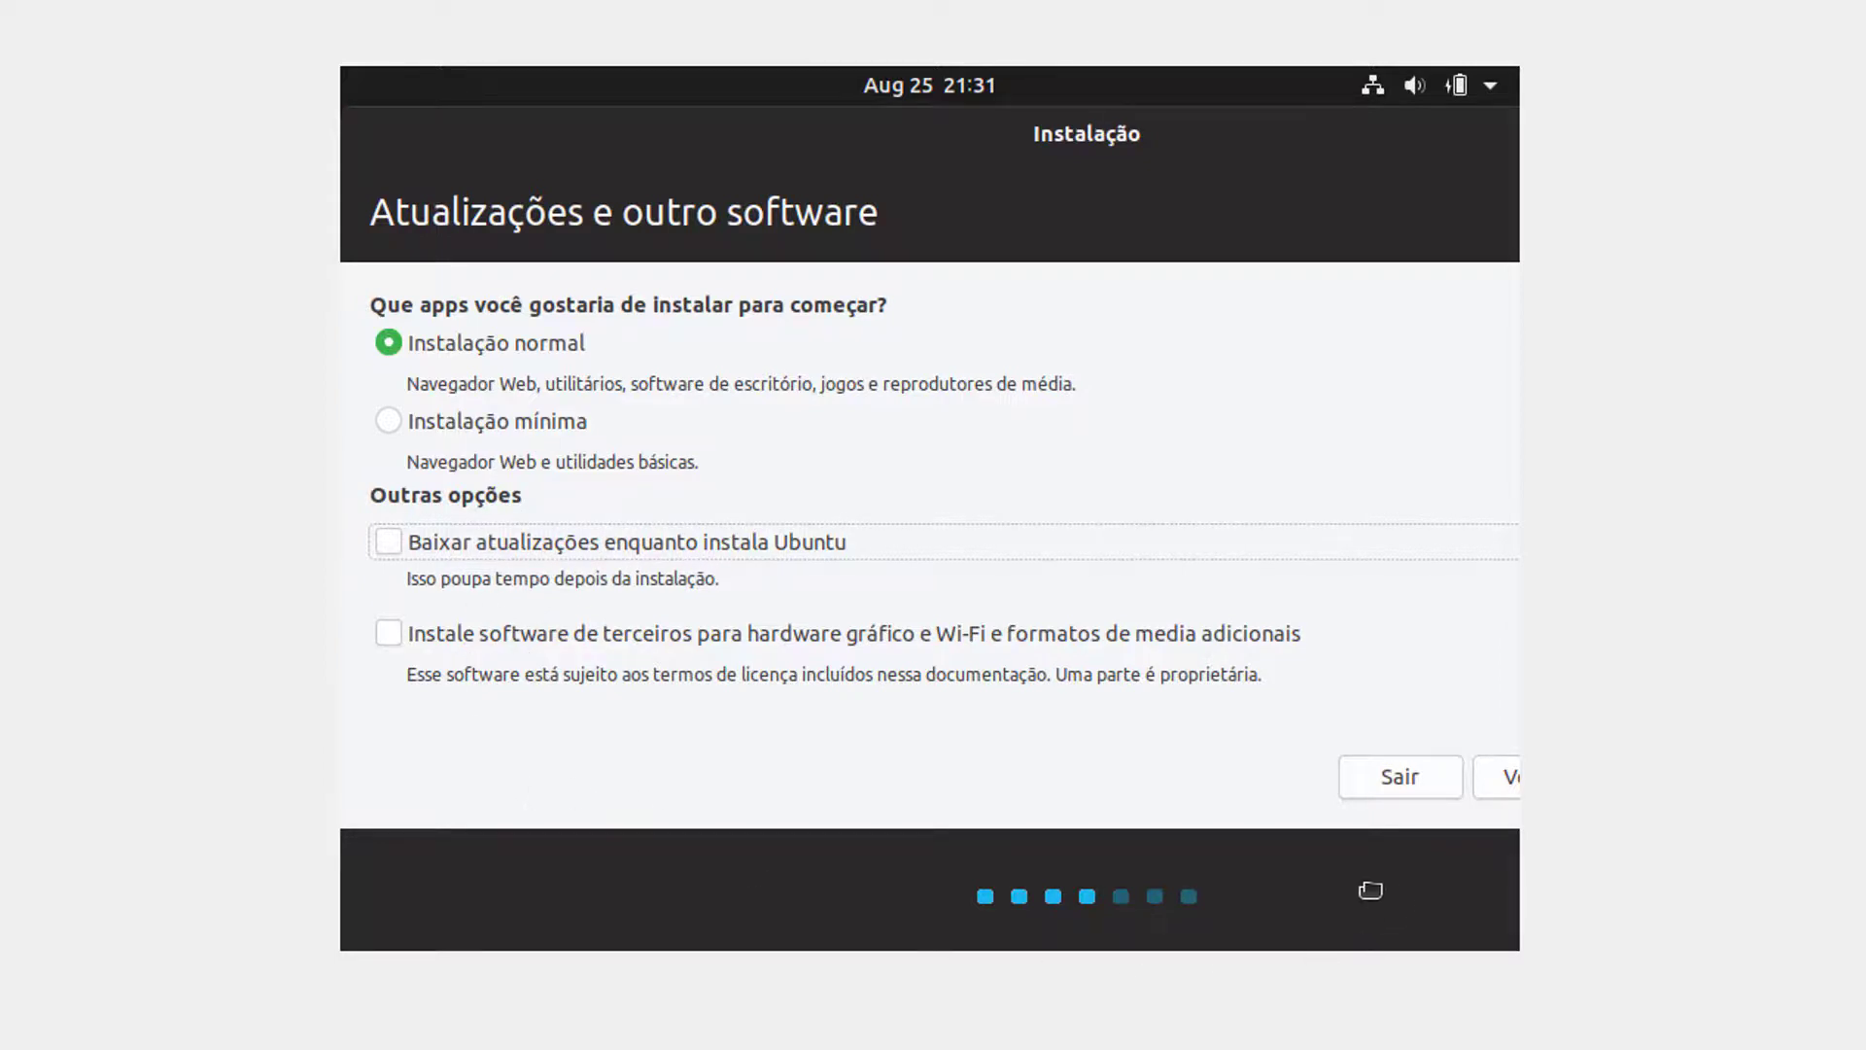
left_click_drag(1362, 887, 995, 910)
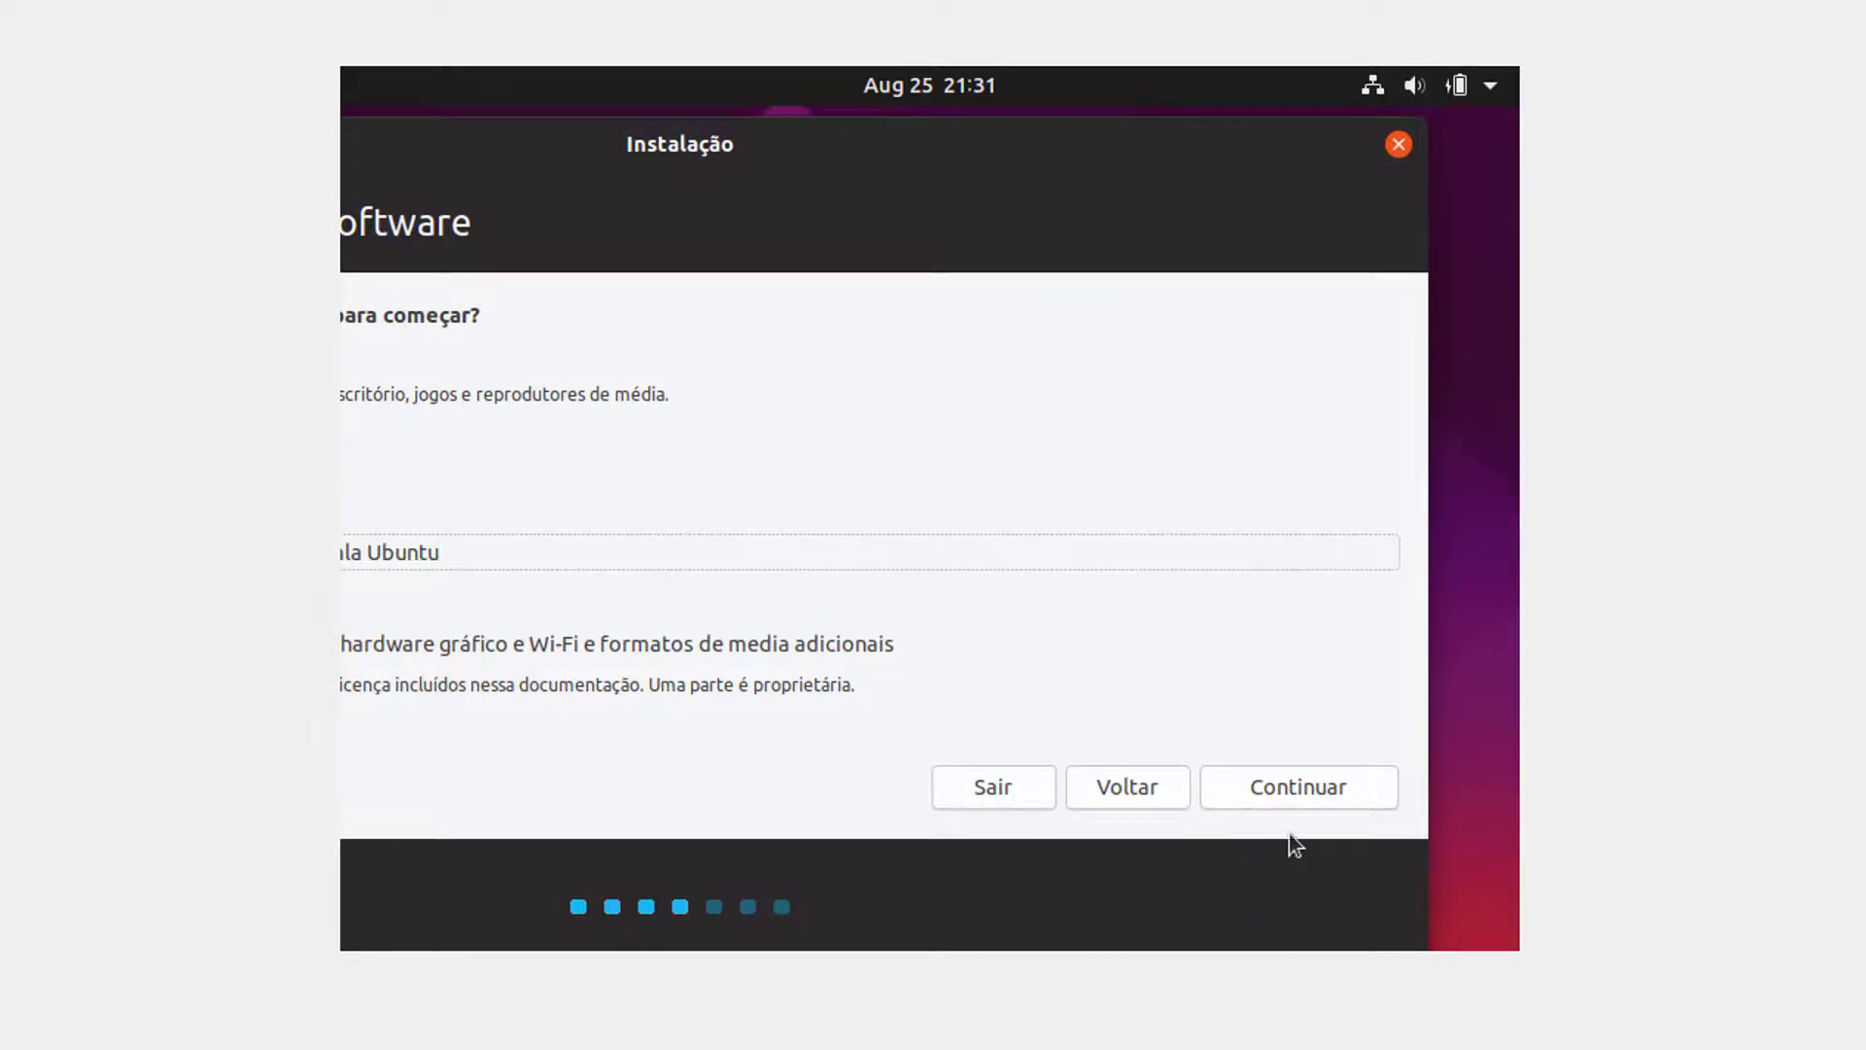
Step: On the installation type page, choose Apagar disco e reinstalar o Ubuntu instead of Opção avançada
left_click(1306, 793)
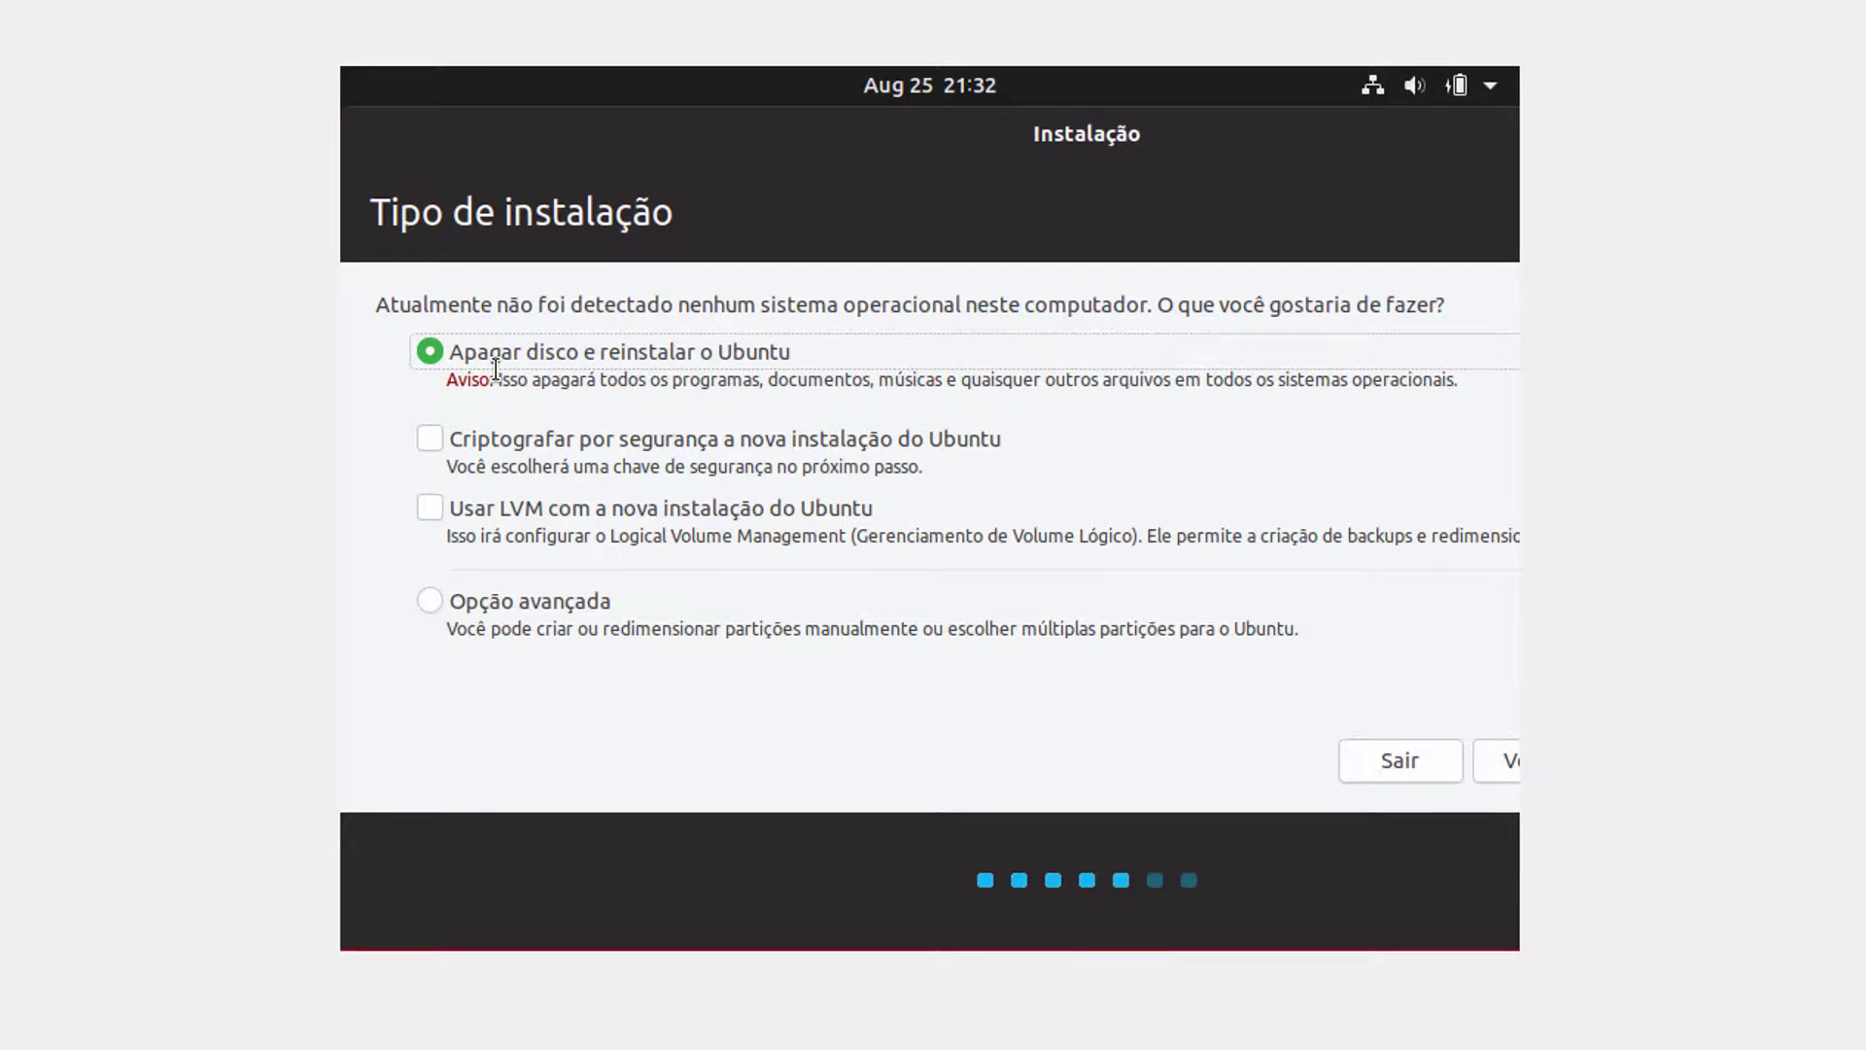
left_click(431, 602)
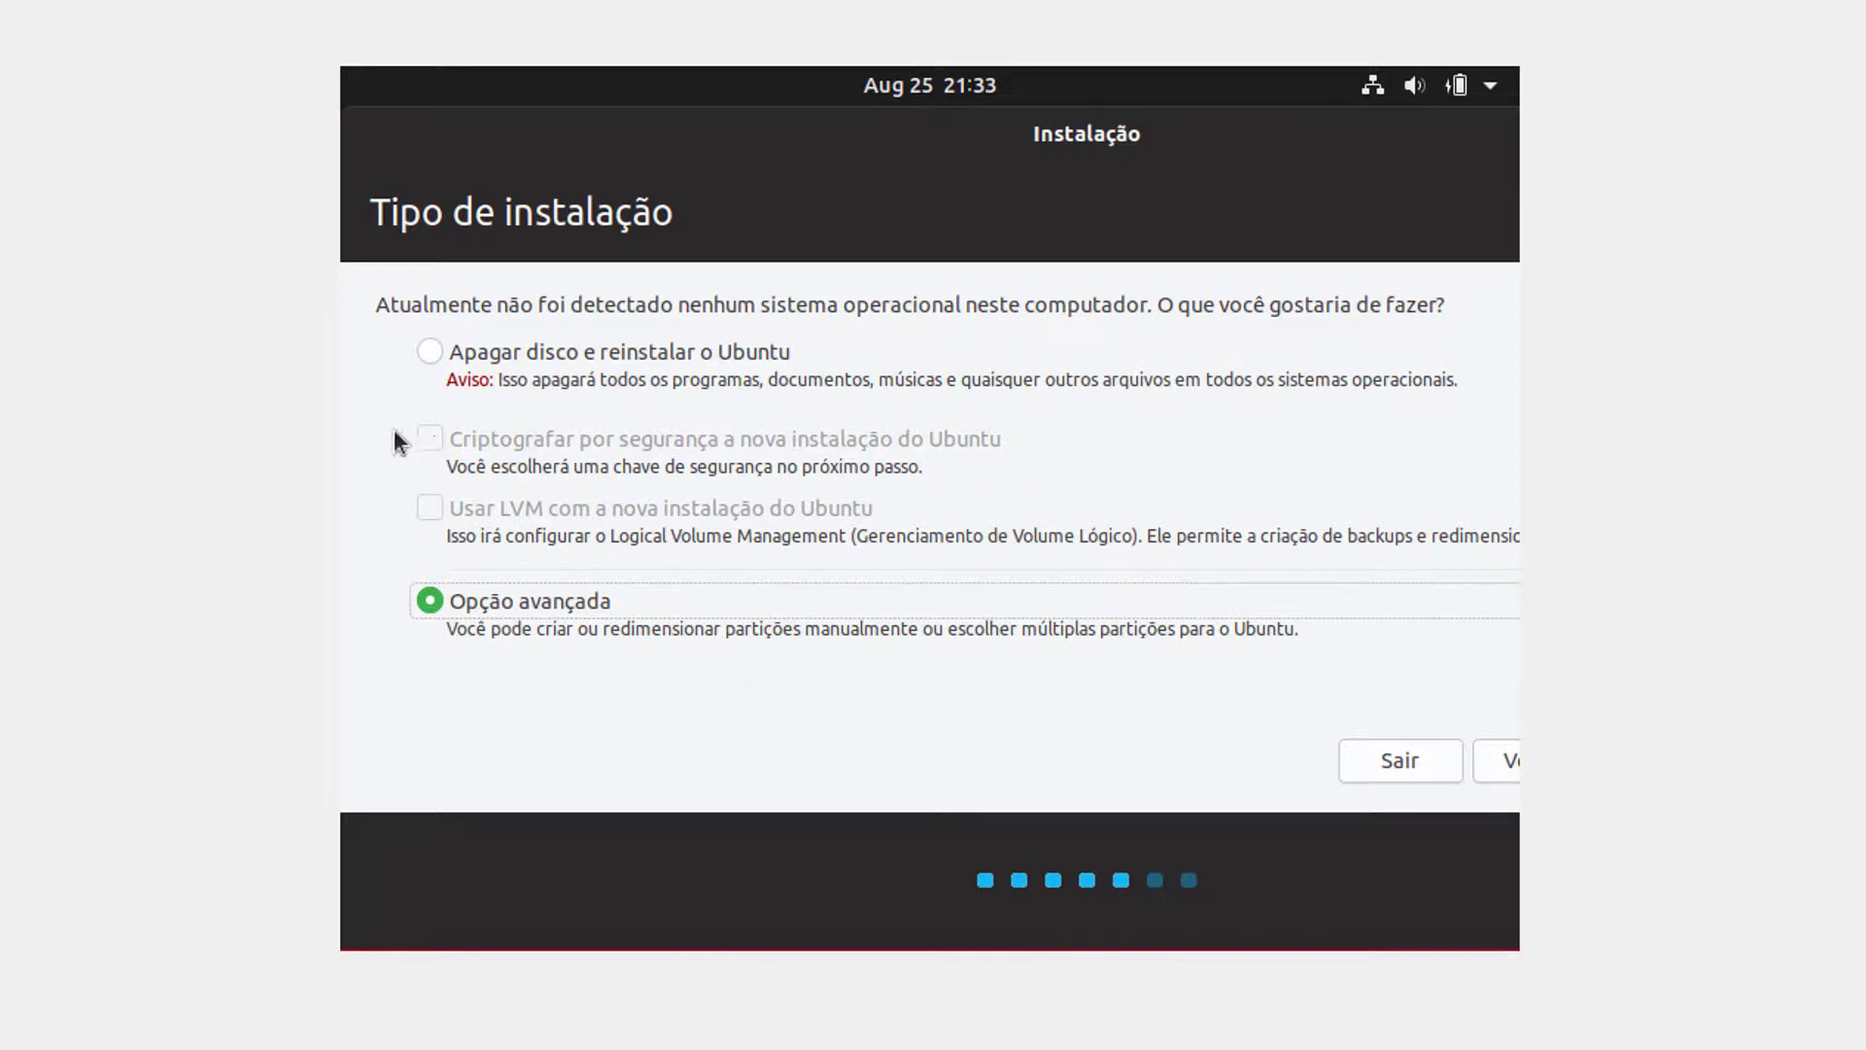
left_click(429, 356)
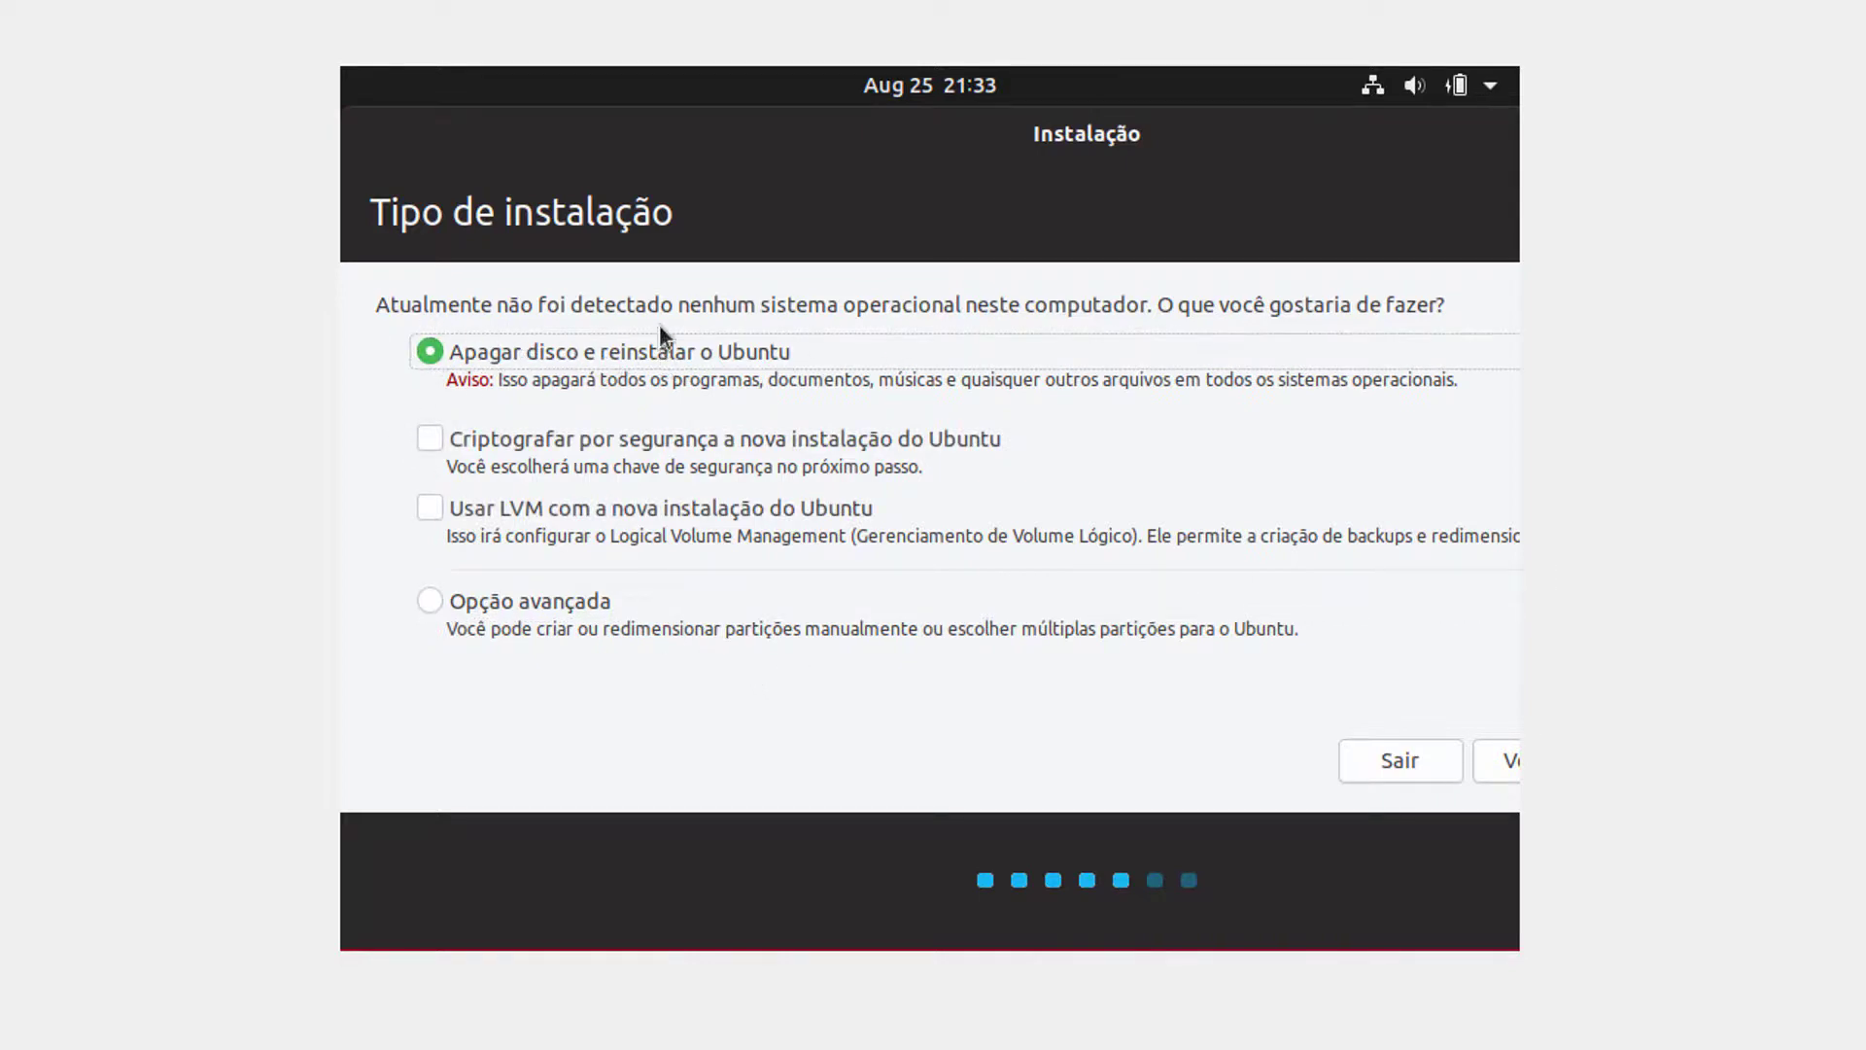
left_click_drag(1338, 850, 1057, 860)
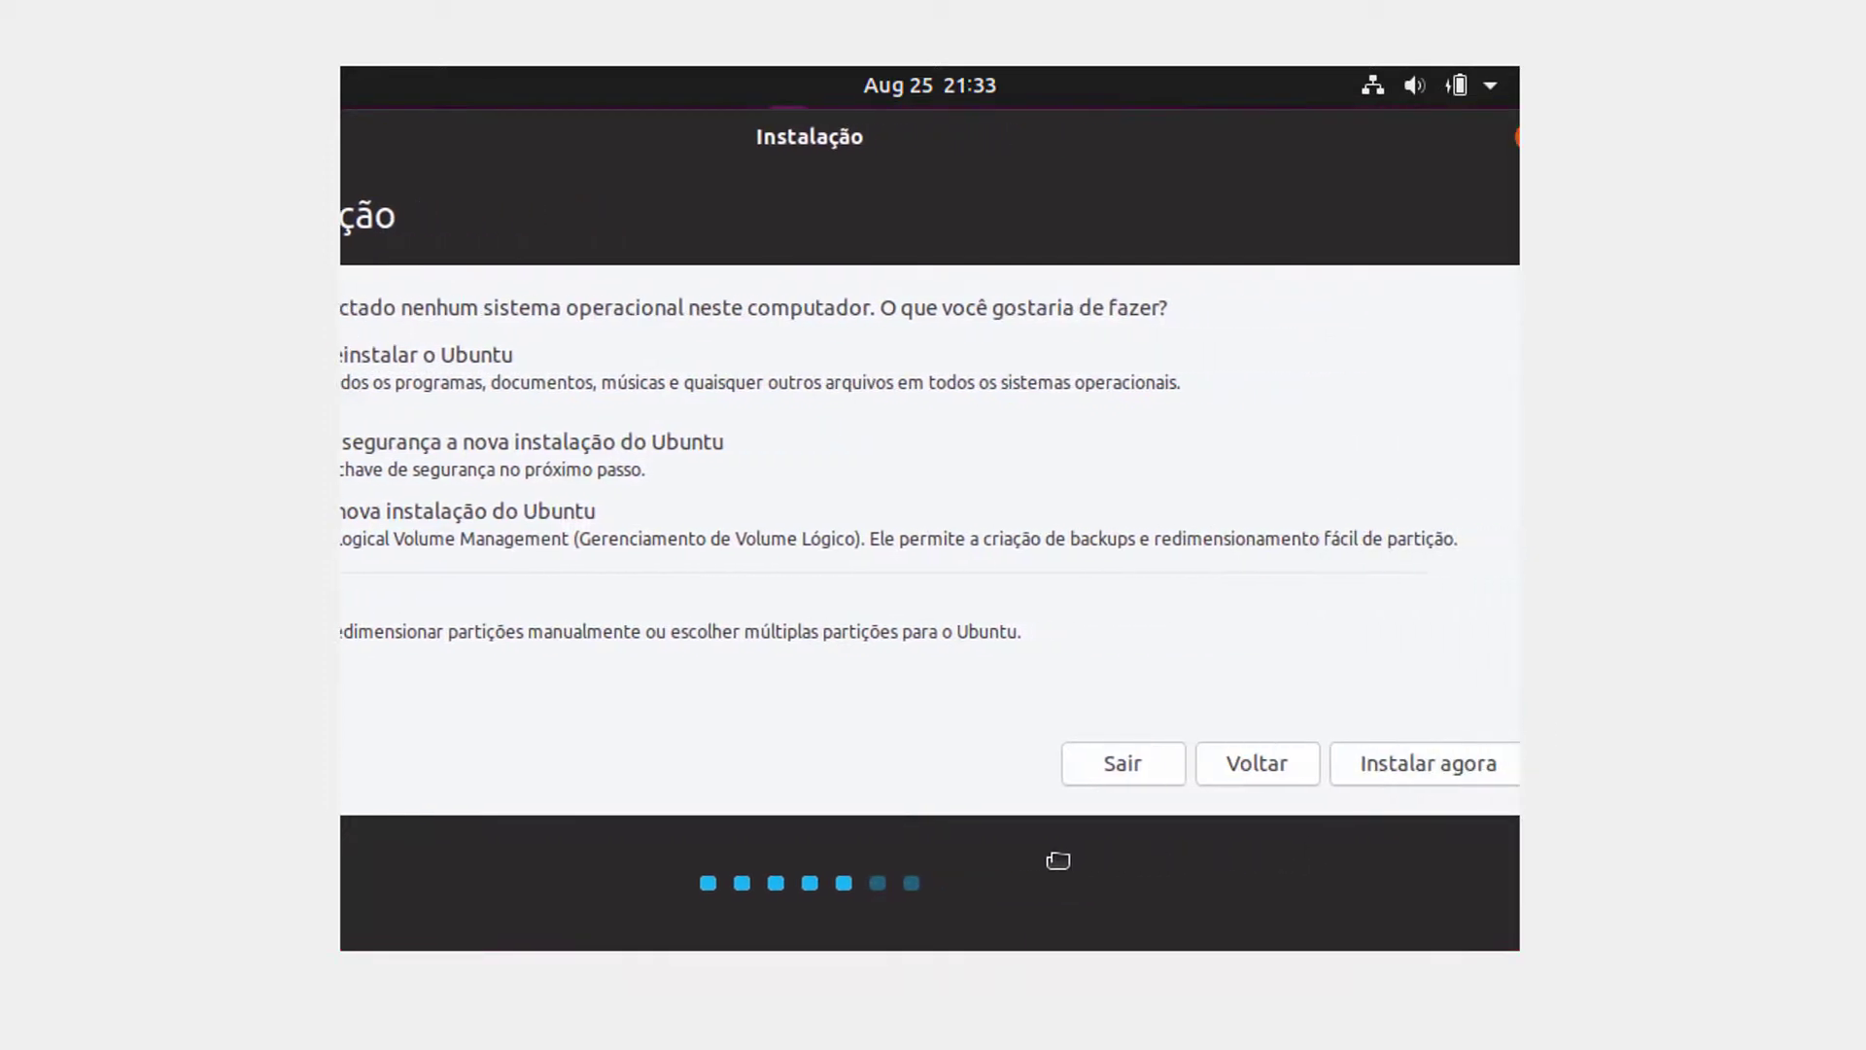
Step: Begin the installation with Instalar agora and accept writing the changes to disk
left_click(1430, 764)
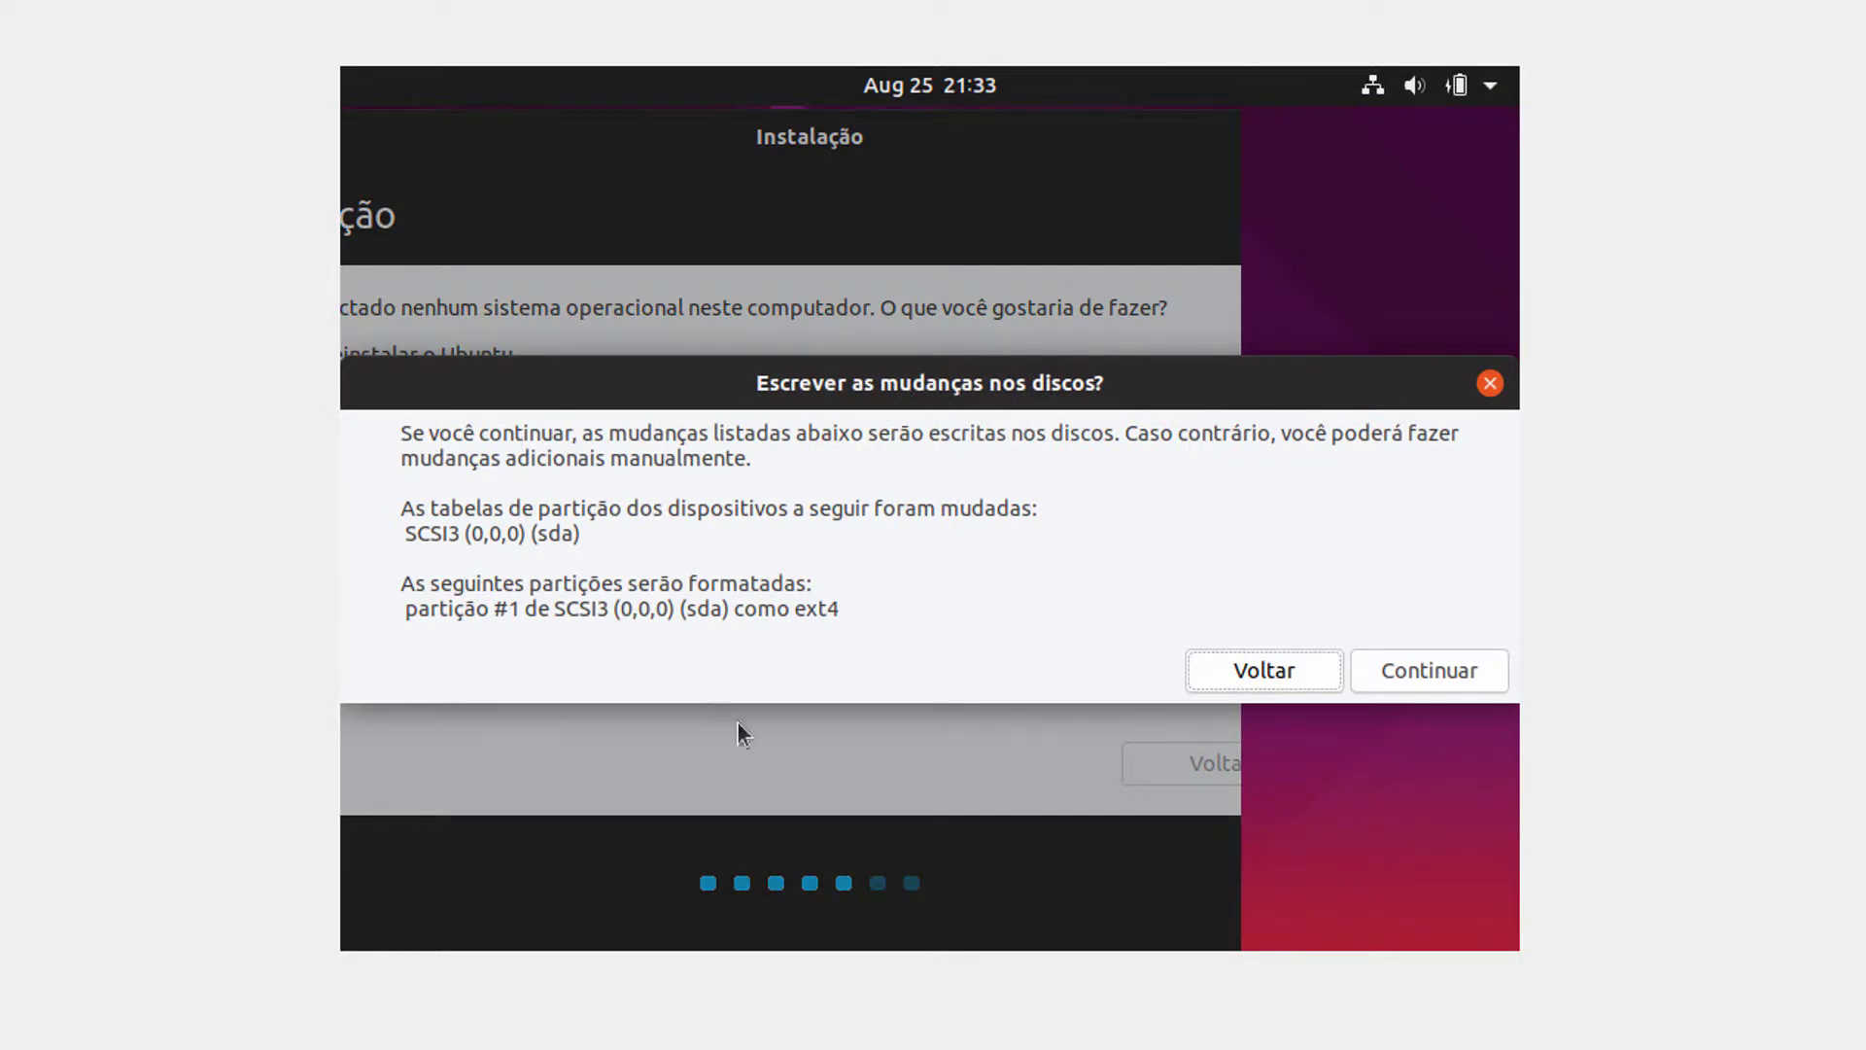
left_click(1466, 678)
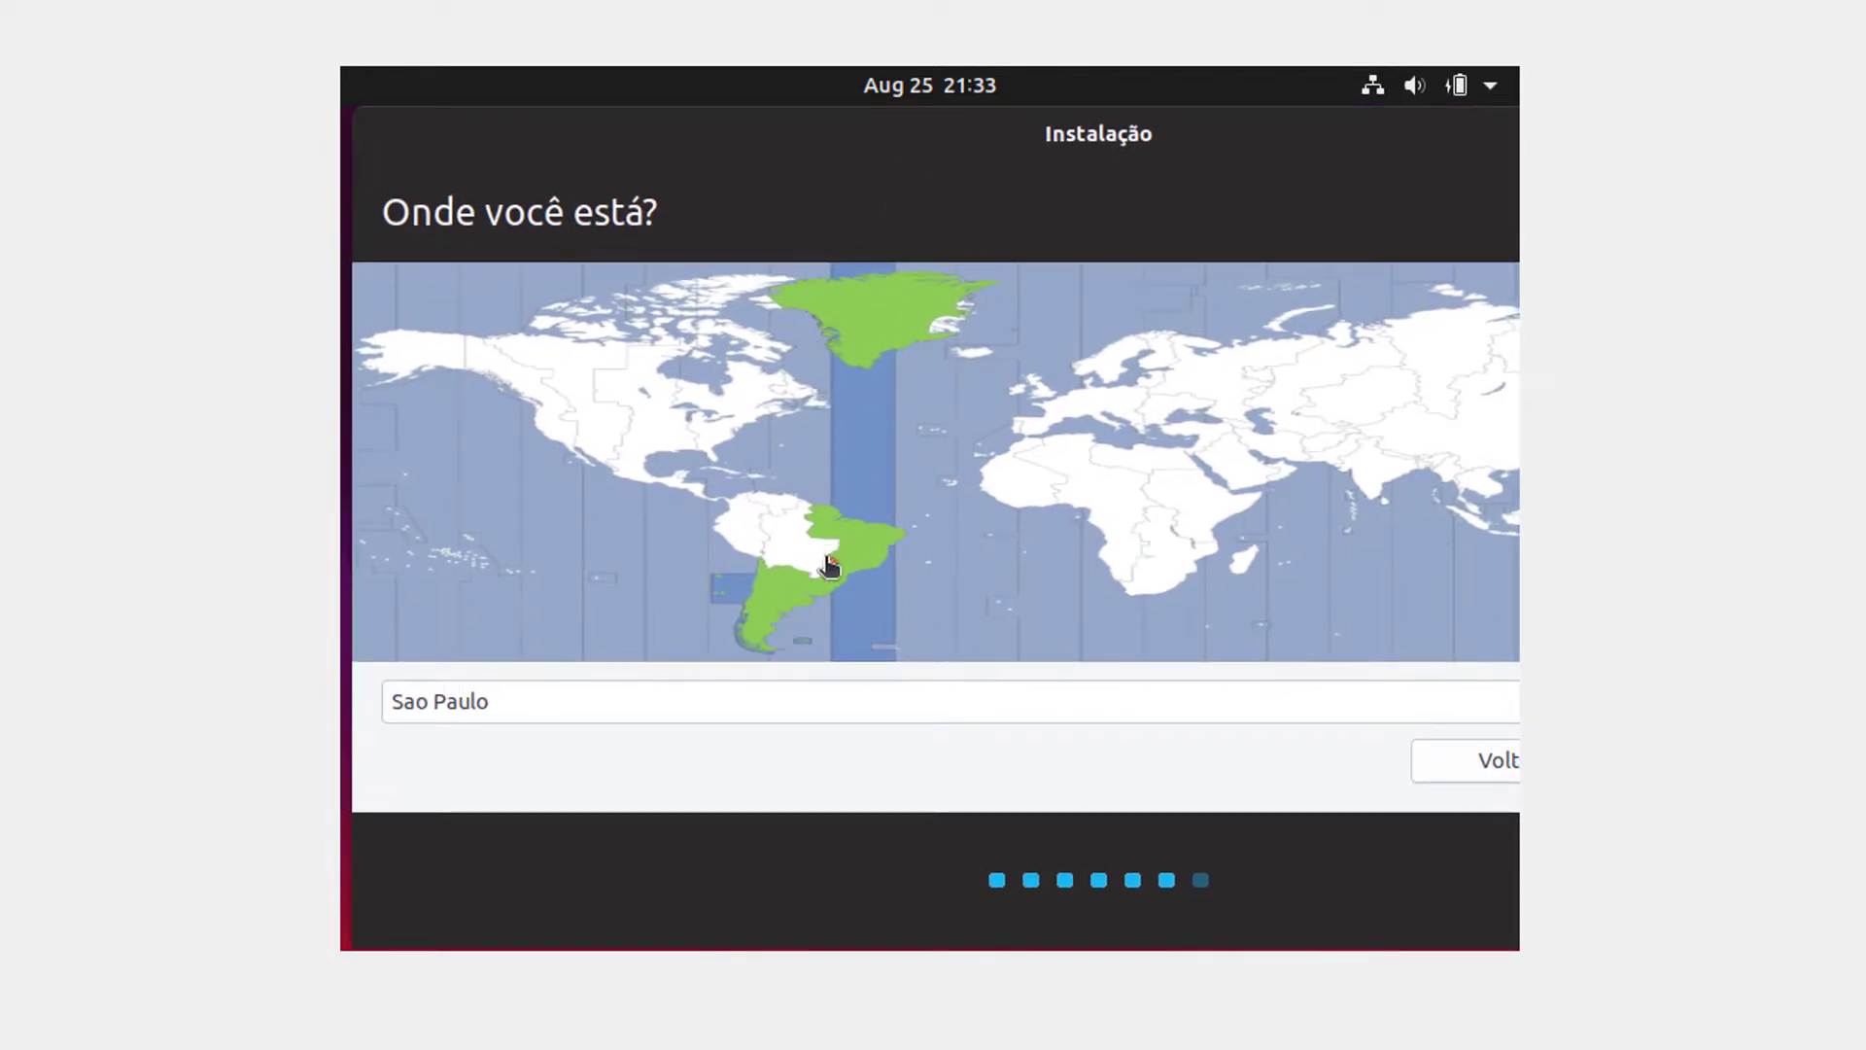
Step: Accept Sao Paulo as the location and focus the Seu nome field
left_click_drag(1325, 191, 937, 216)
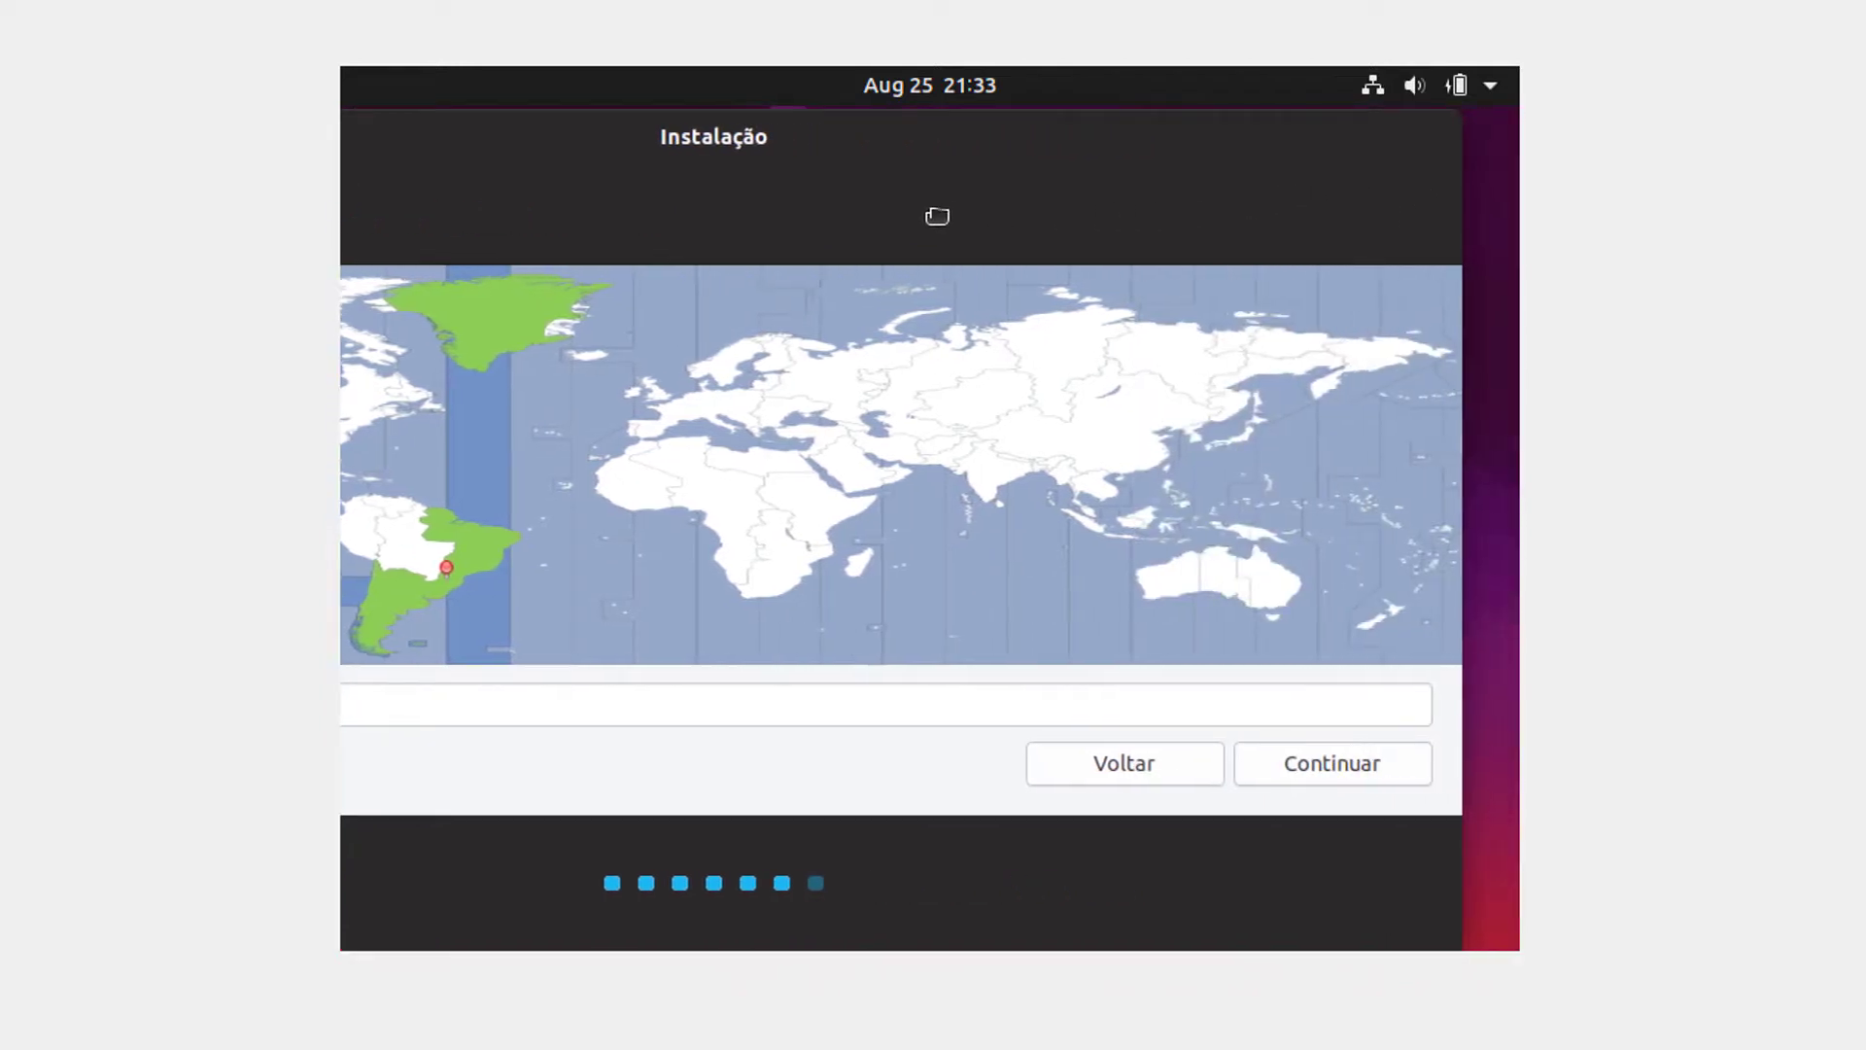
left_click(1315, 770)
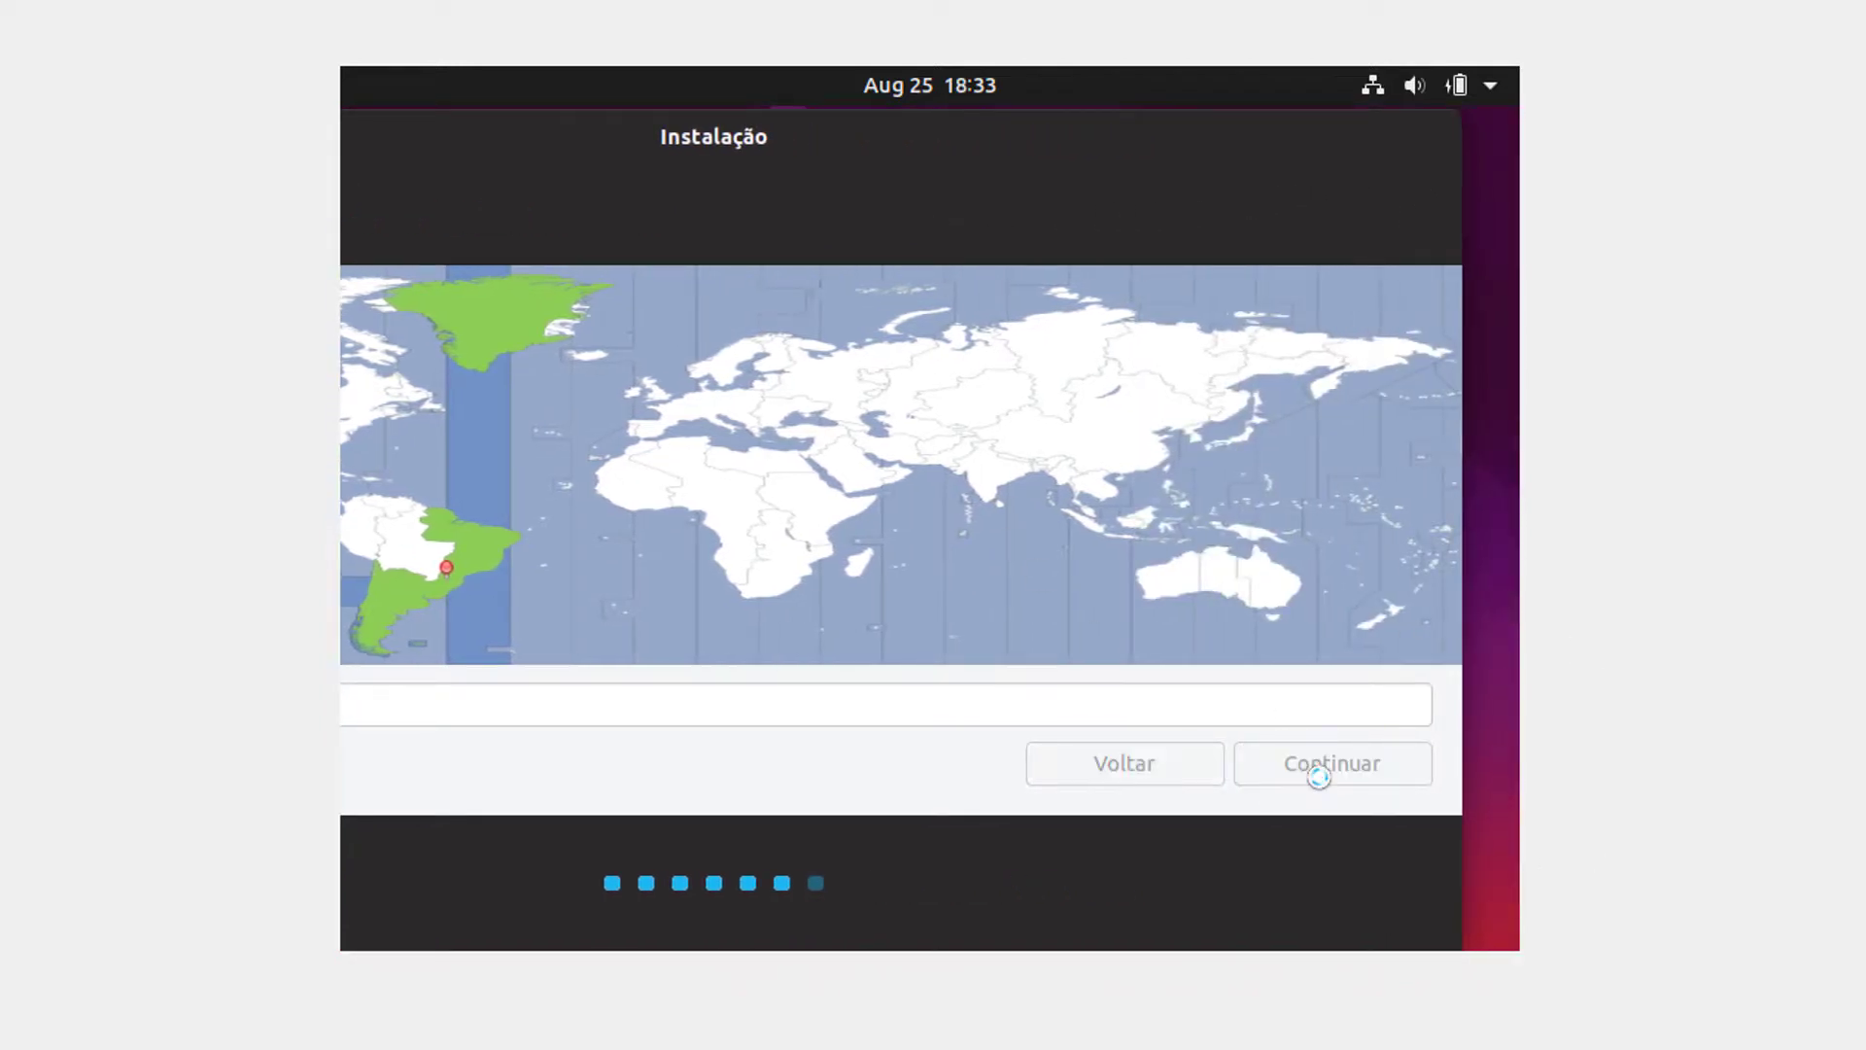
left_click_drag(863, 164, 1212, 171)
left_click(1104, 304)
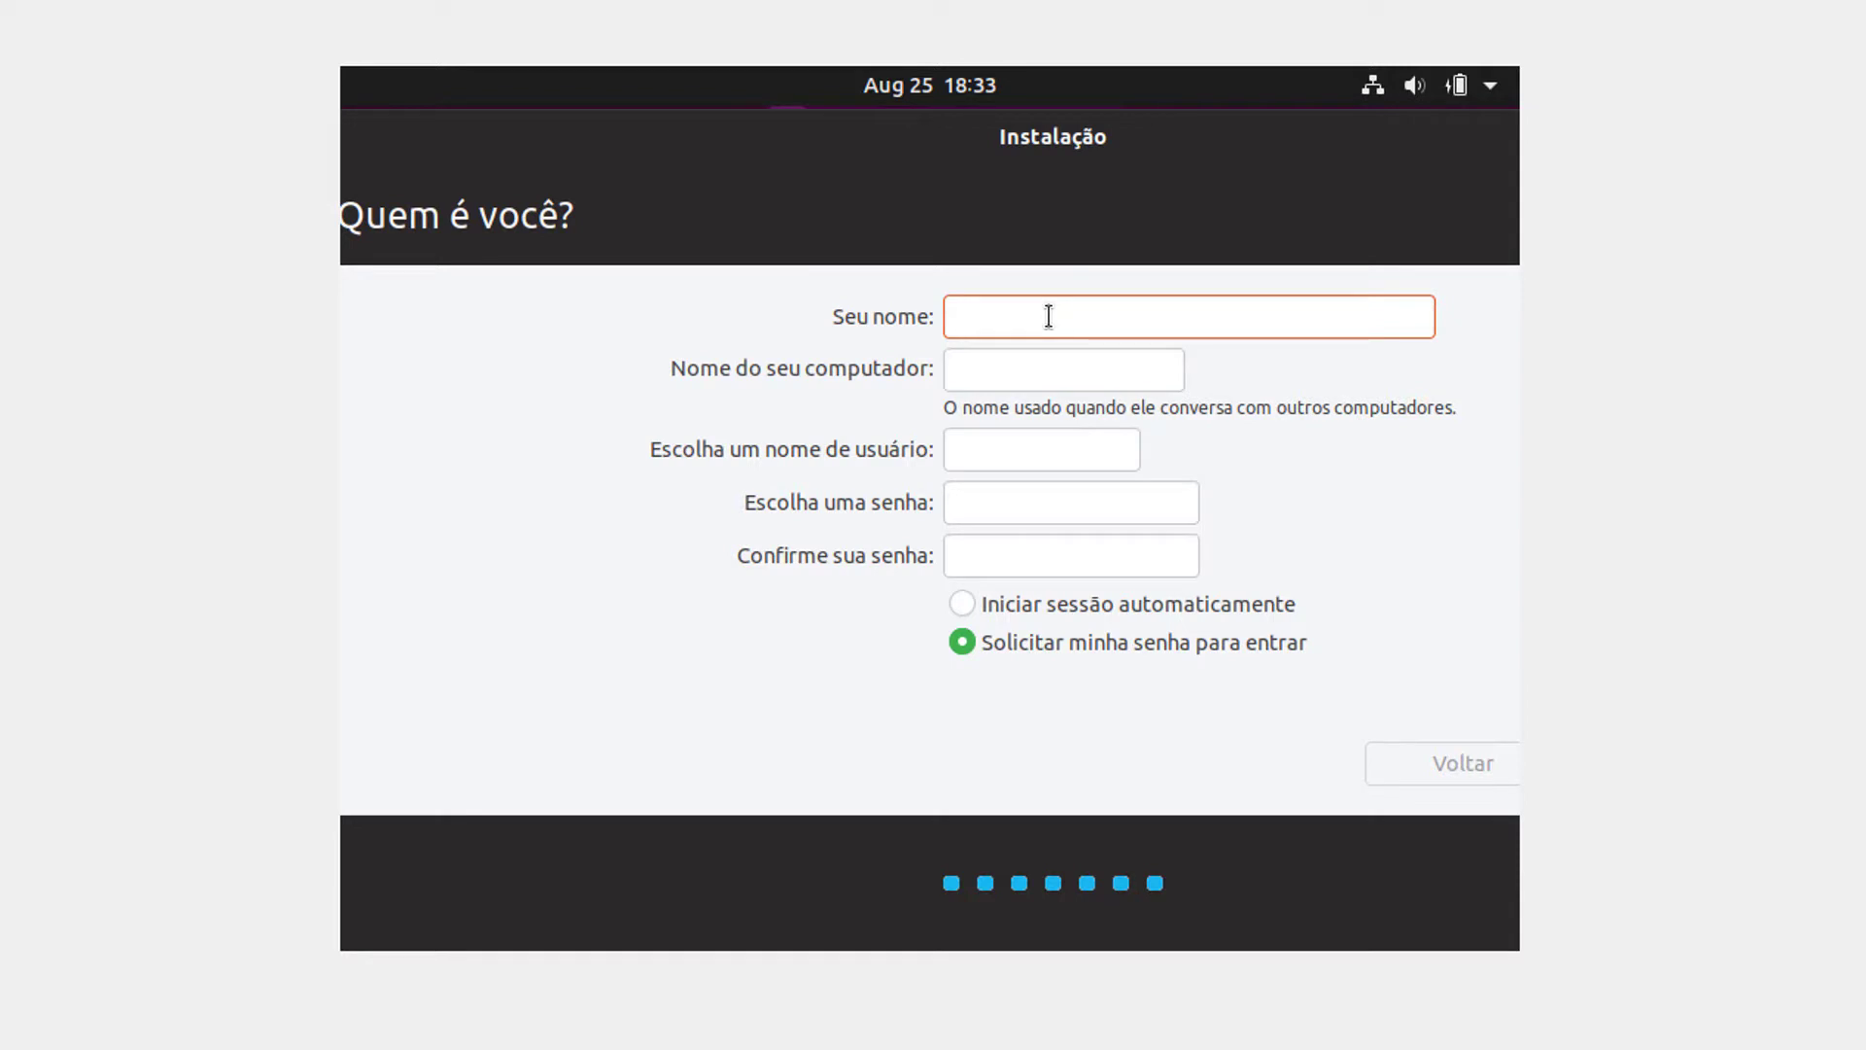
Step: Enter 'Aluno' as the name, set and confirm the account password, and submit
type("Aluno")
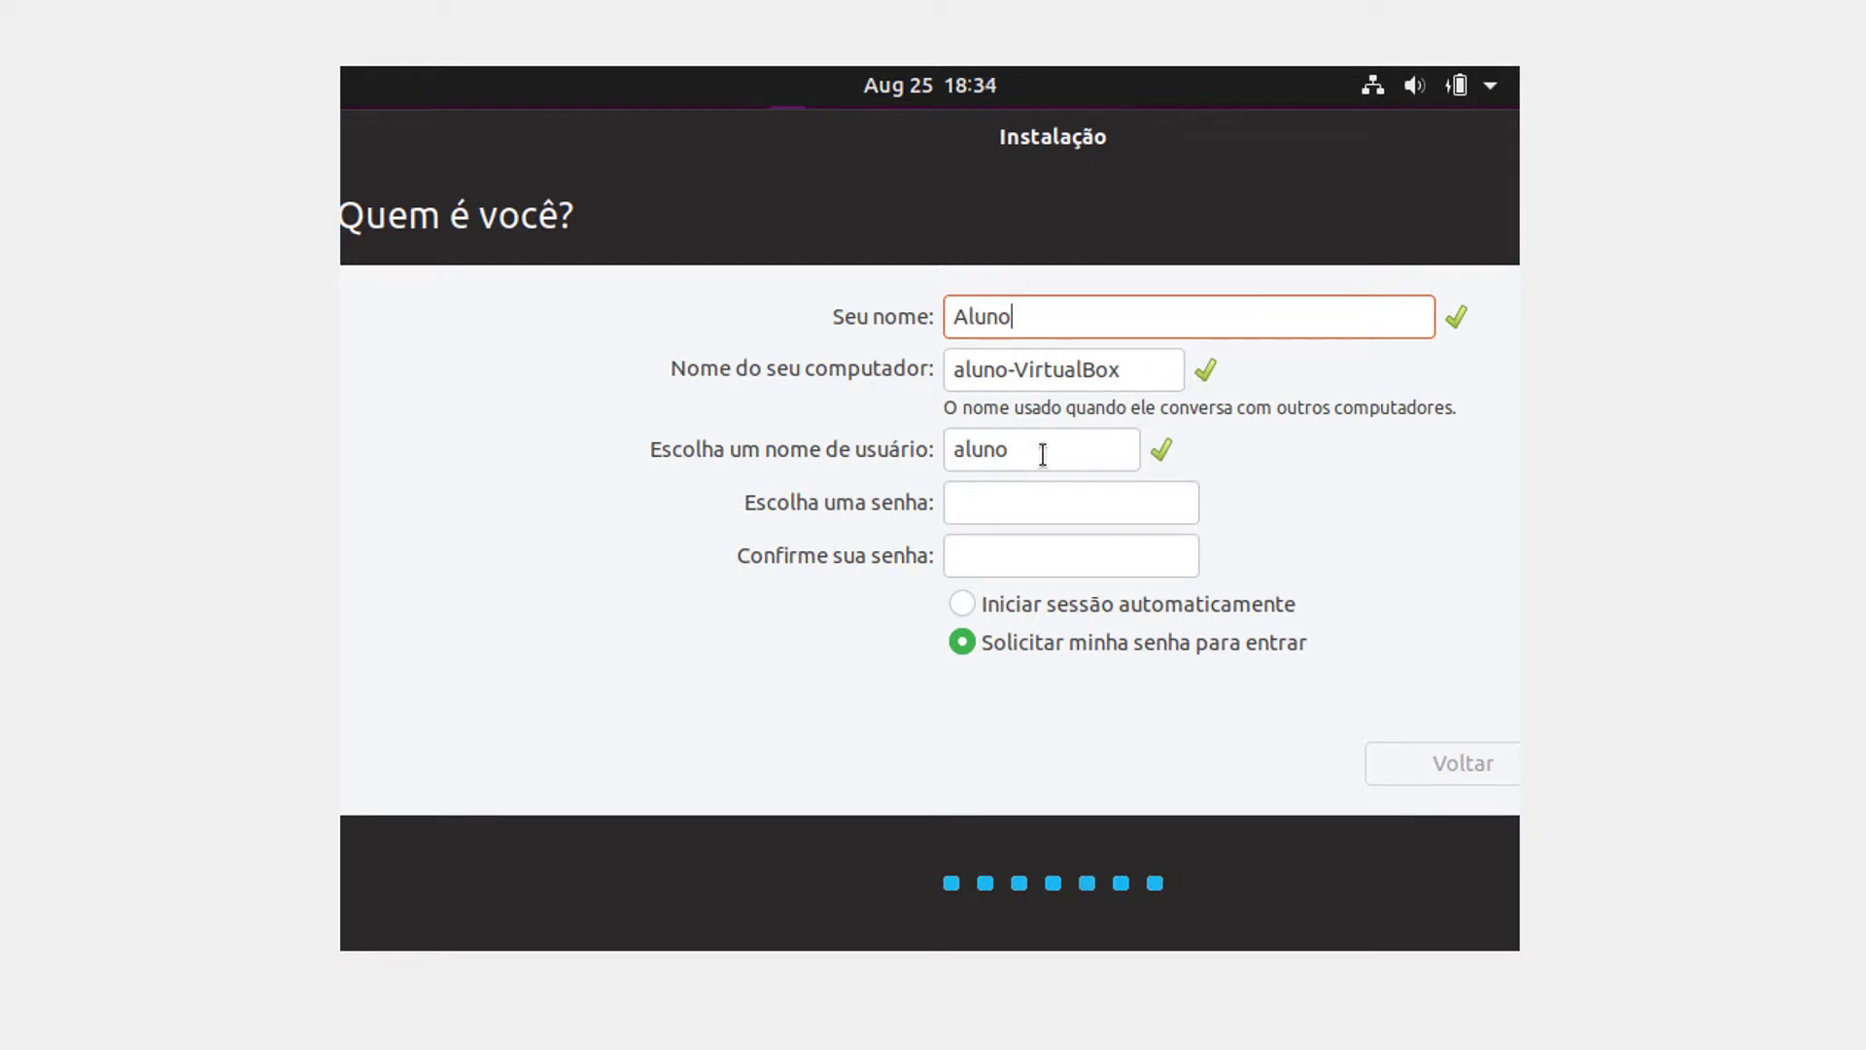
left_click(991, 501)
type("1234")
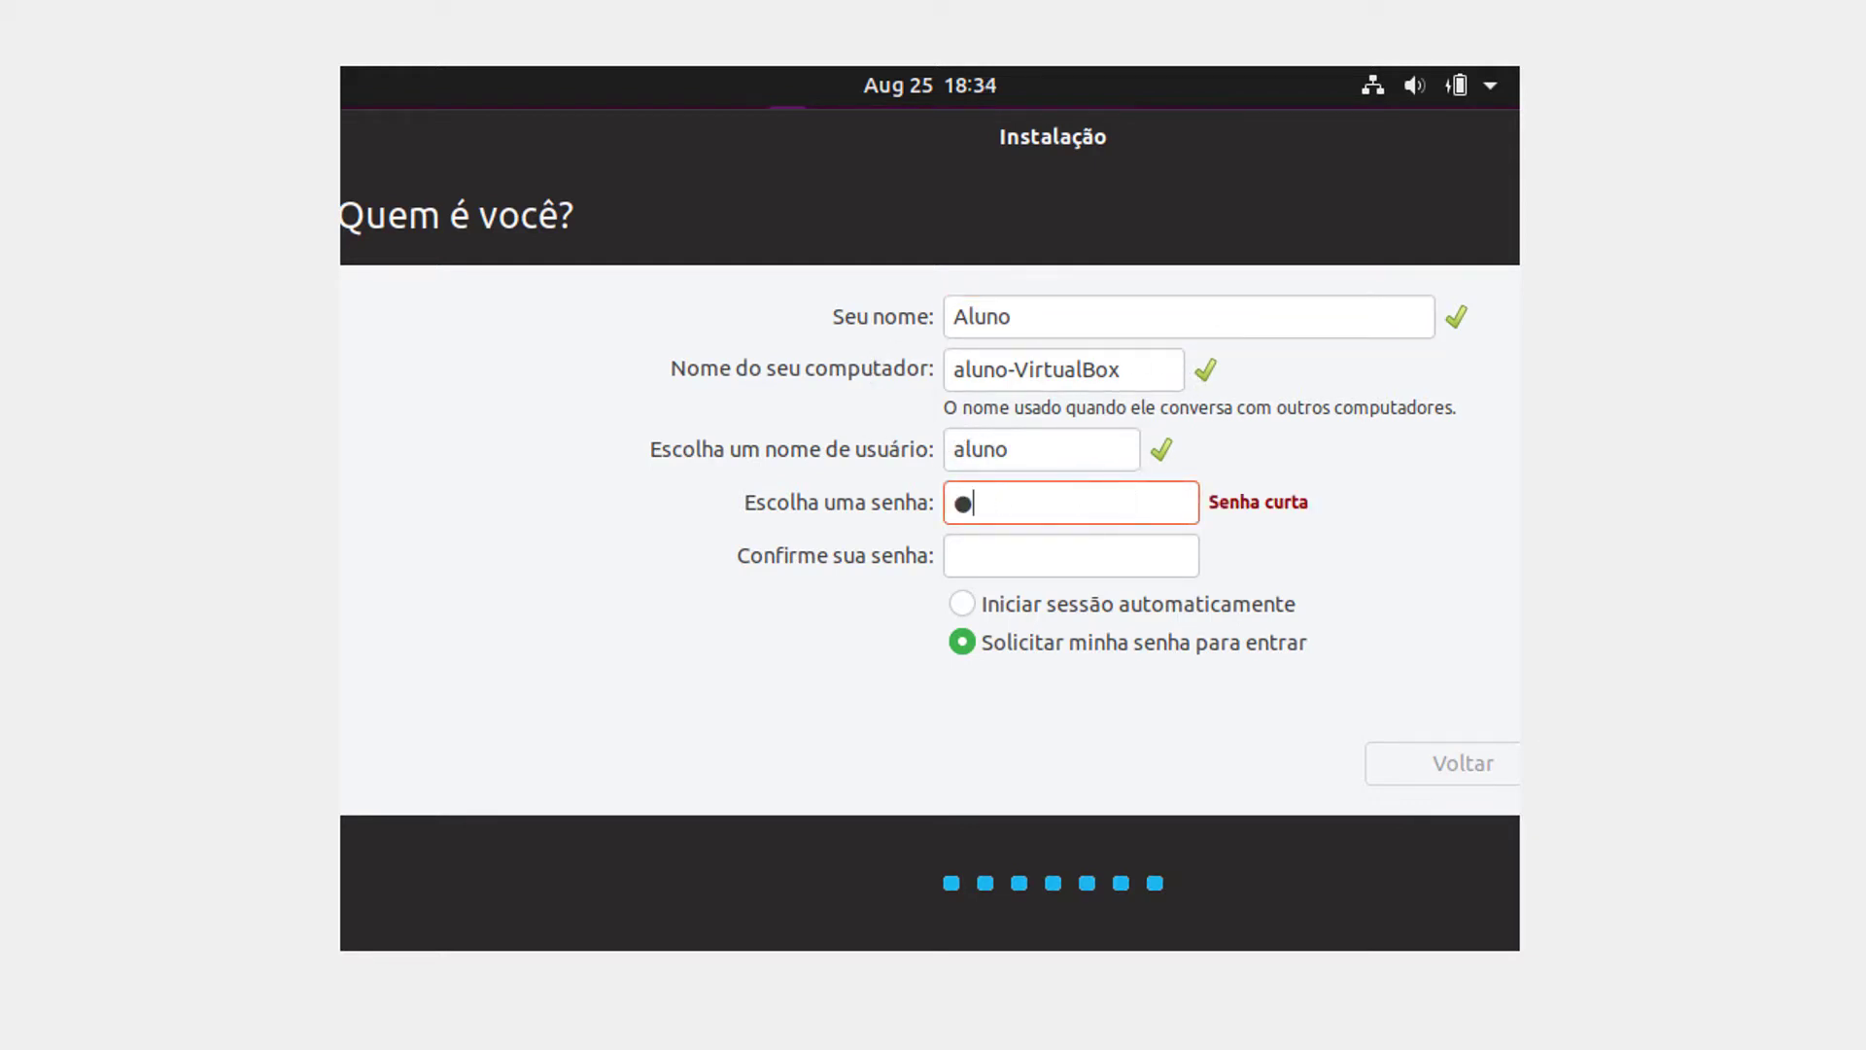
left_click(1033, 545)
type("1234")
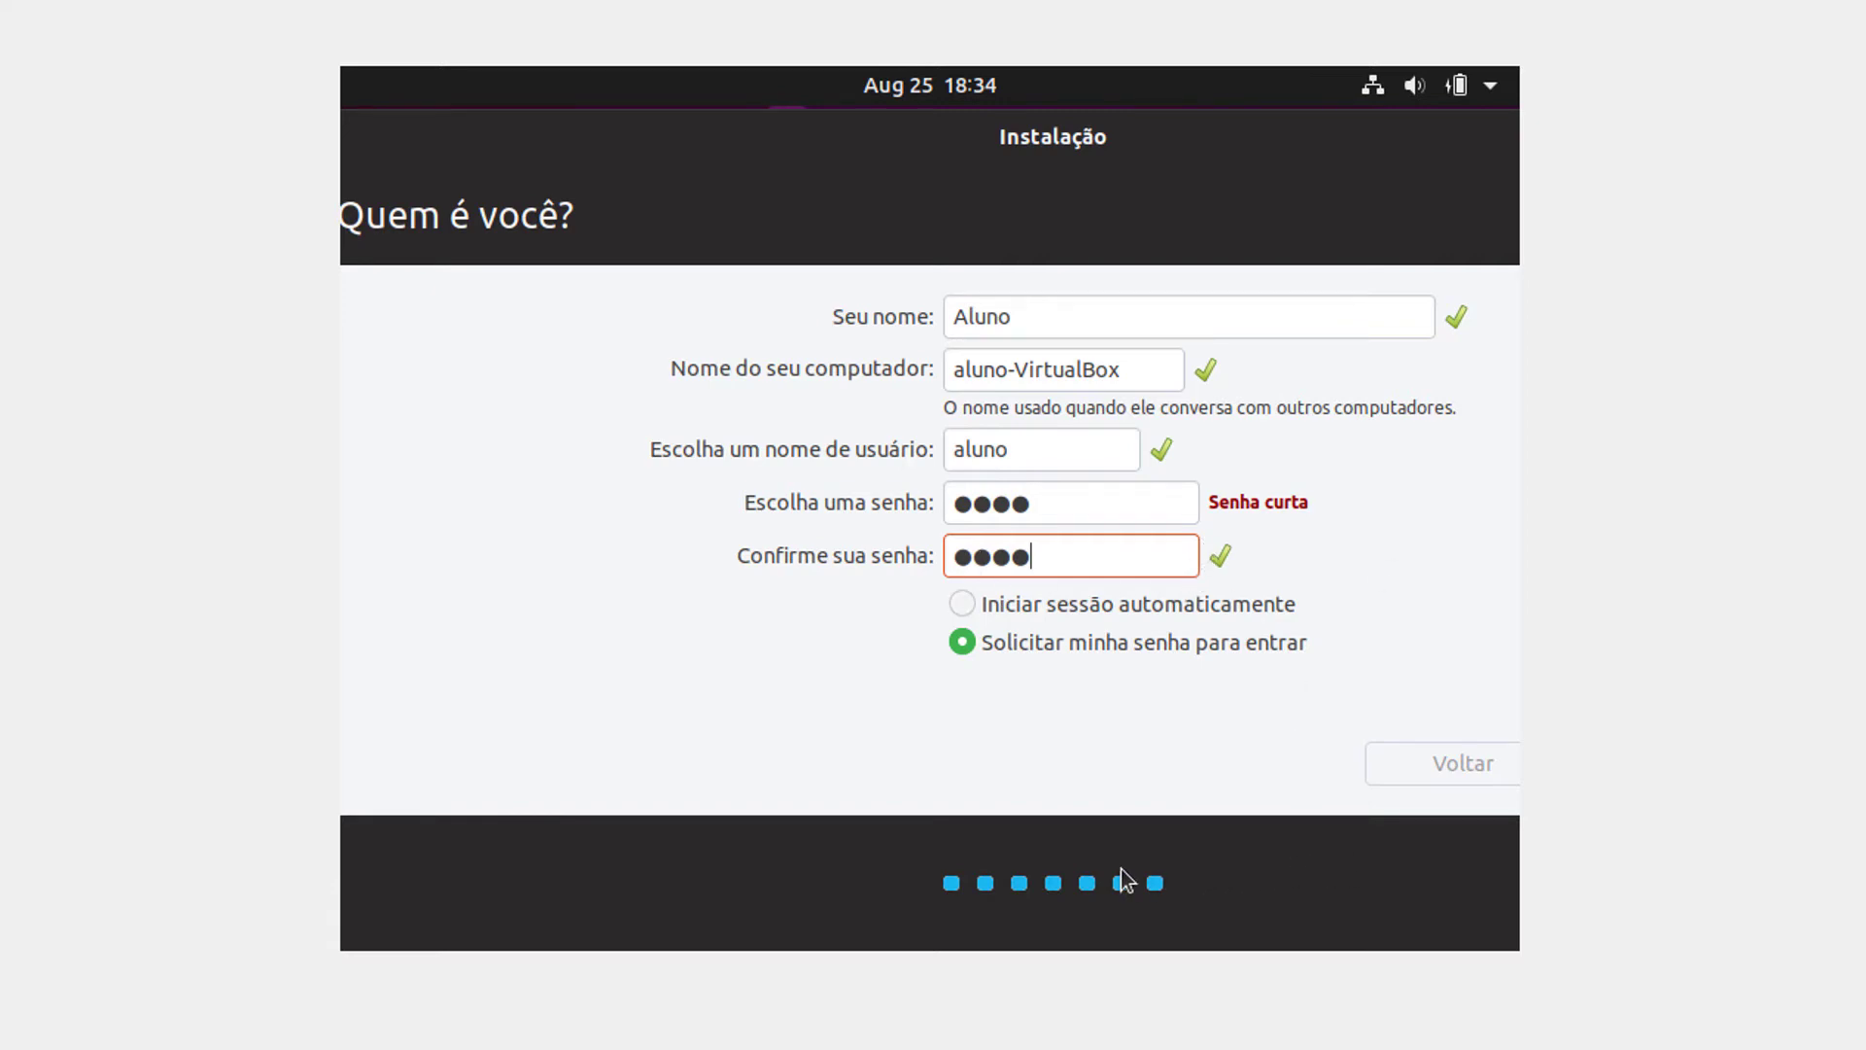
left_click_drag(1207, 152, 805, 150)
left_click(1305, 783)
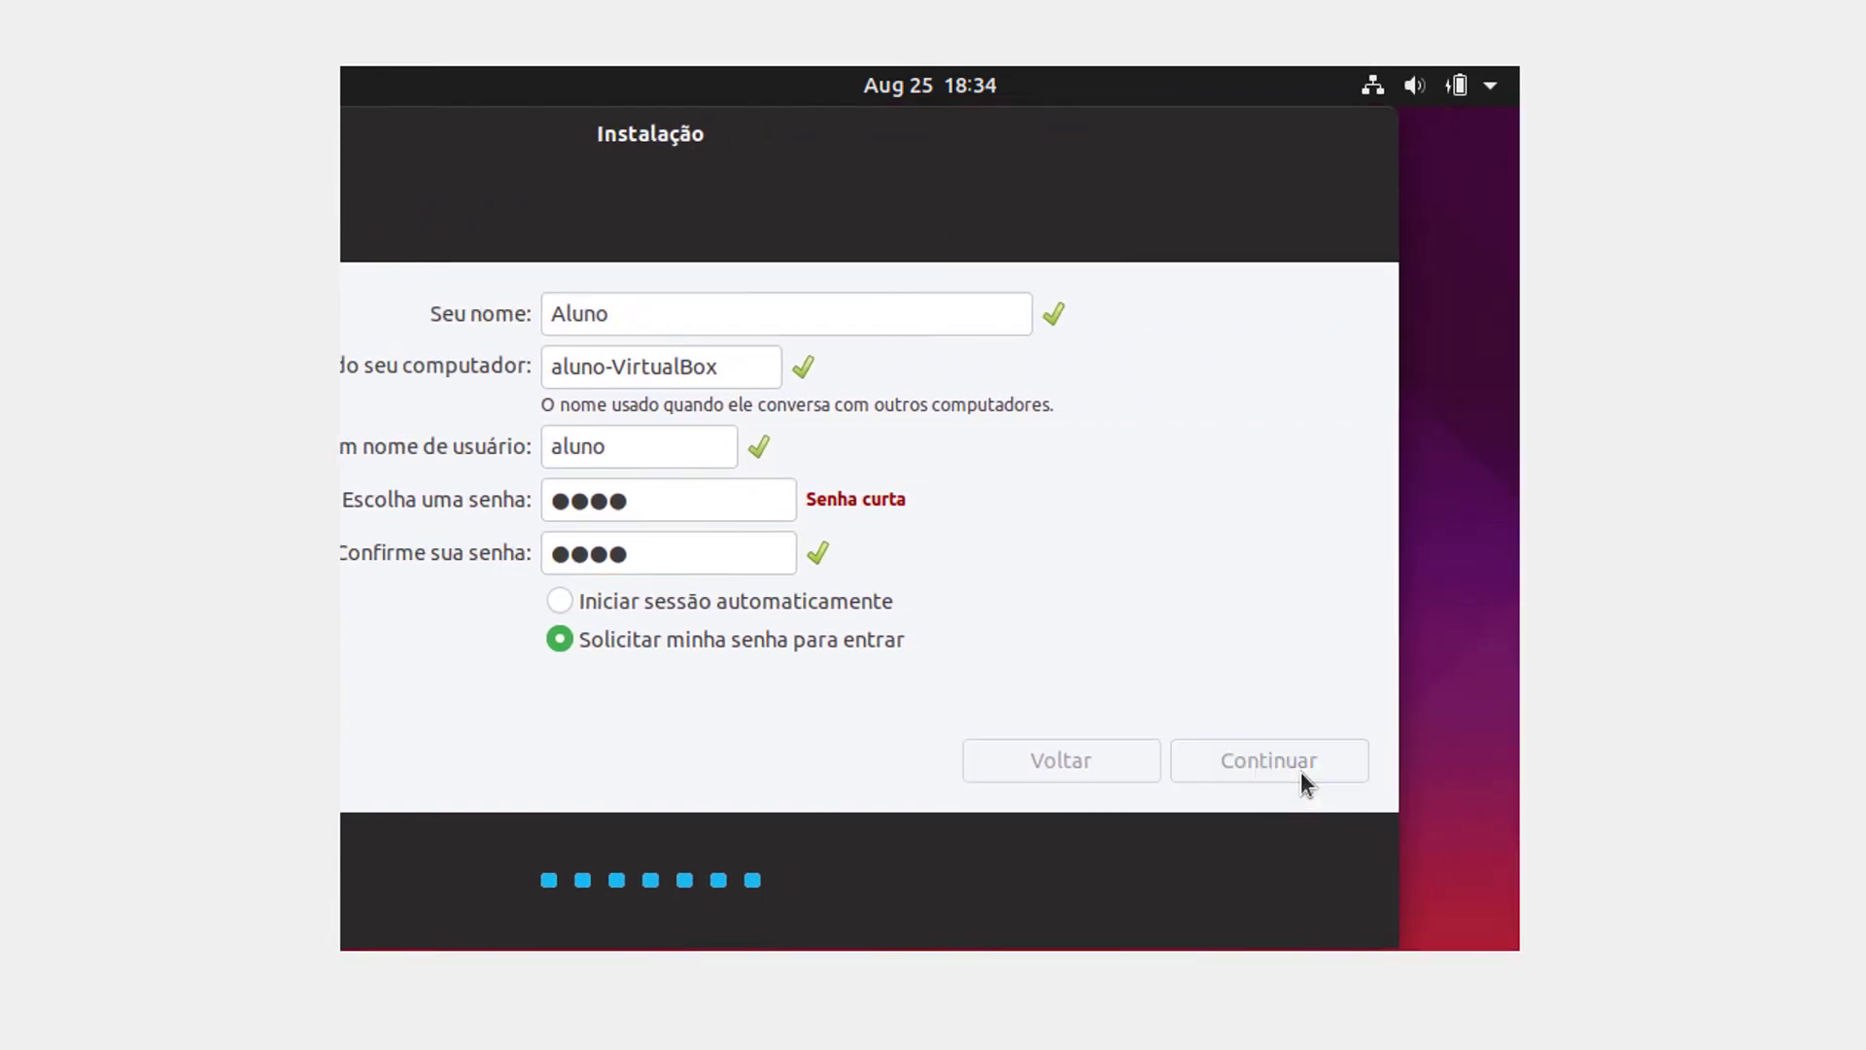